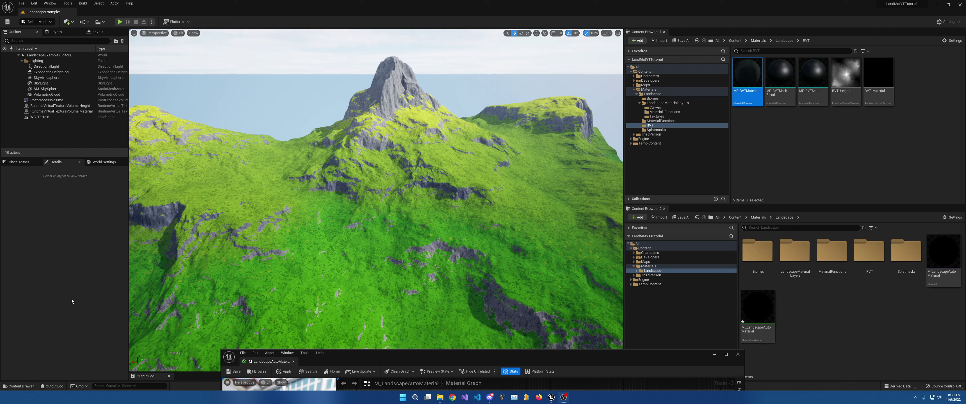
# Look over the M_LandscapeAutoMaterial graph through to its result node, then uncover the RVT asset folder.
pyautogui.moveTo(473, 357); pyautogui.dragTo(408, 1)
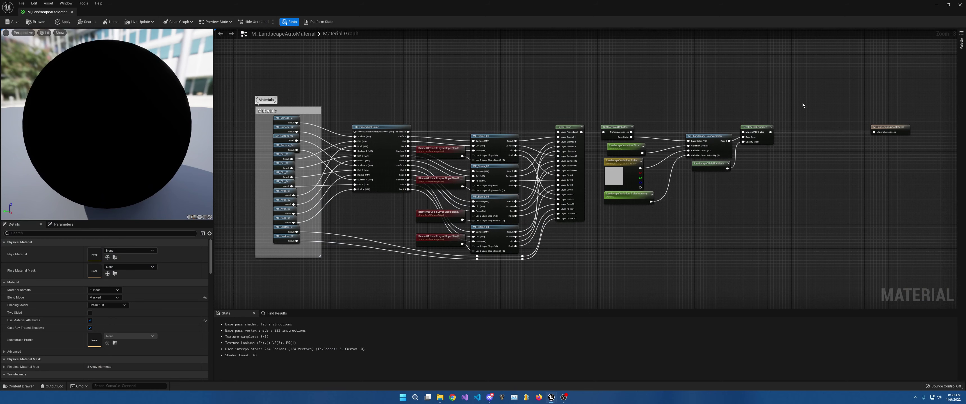
pyautogui.moveTo(811, 98); pyautogui.dragTo(714, 188, button='right')
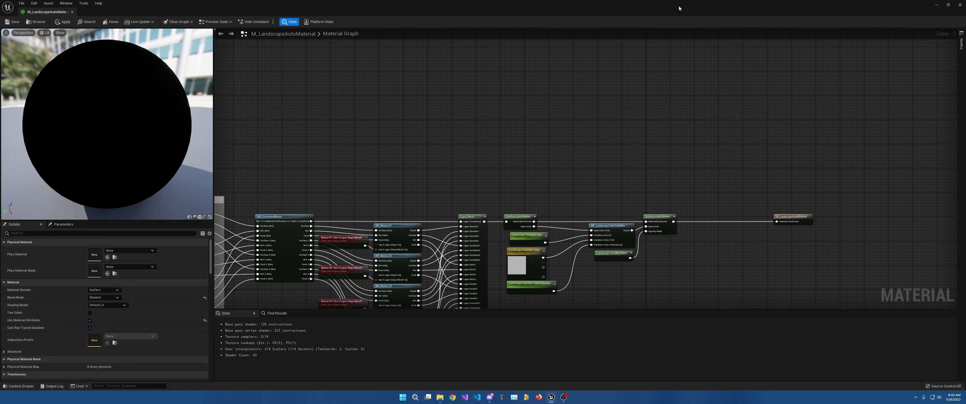
pyautogui.moveTo(678, 8); pyautogui.dragTo(371, 106)
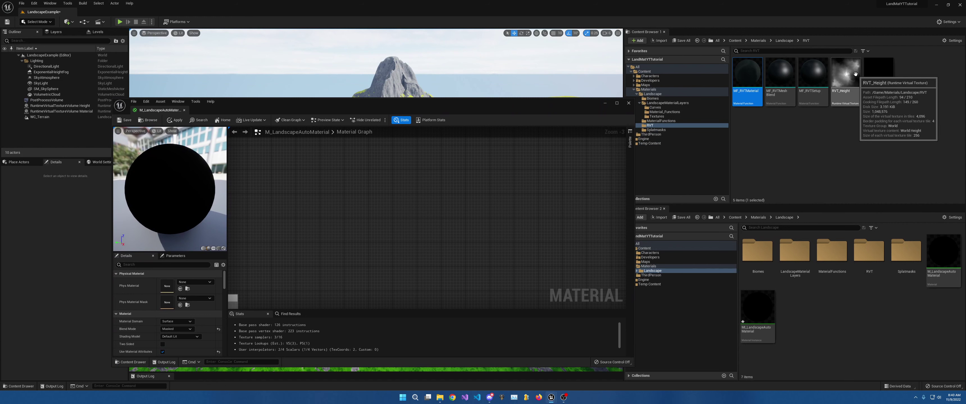
# Locate the RVT_Height and RVT_Material assets and search the new-asset options for the Runtime Virtual Texture type.
pyautogui.click(850, 101)
pyautogui.keyDown('ctrl'); pyautogui.click(878, 94); pyautogui.keyUp('ctrl')
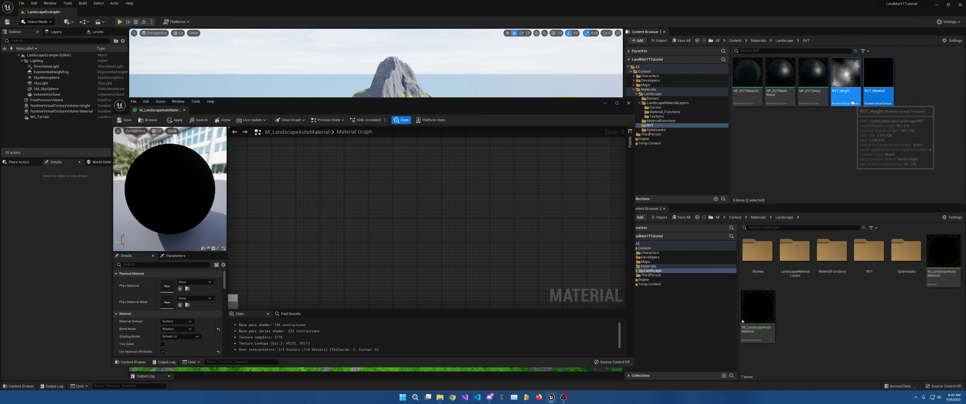
pyautogui.rightClick(799, 133)
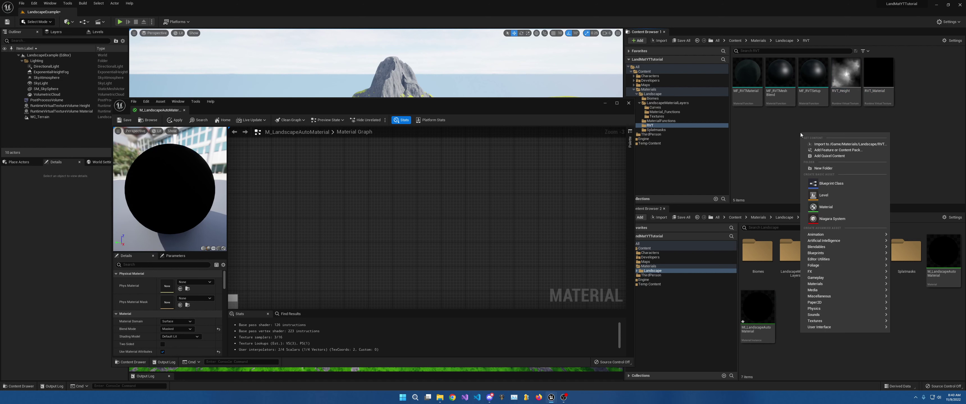
pyautogui.write('run')
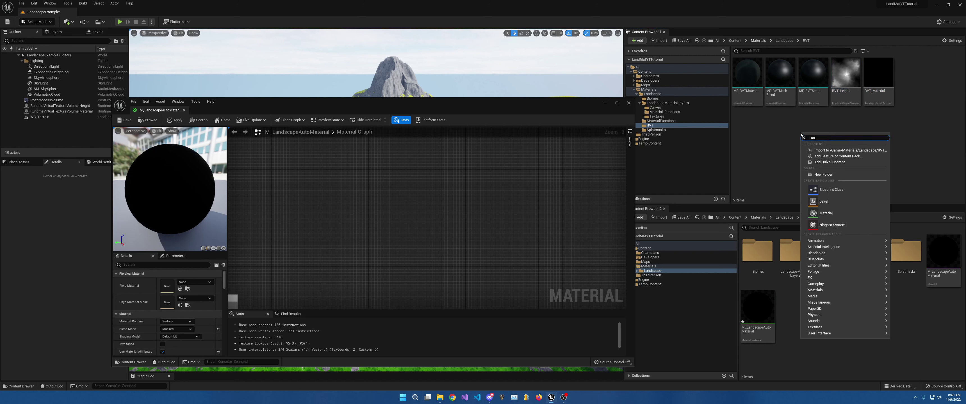
pyautogui.write('ti')
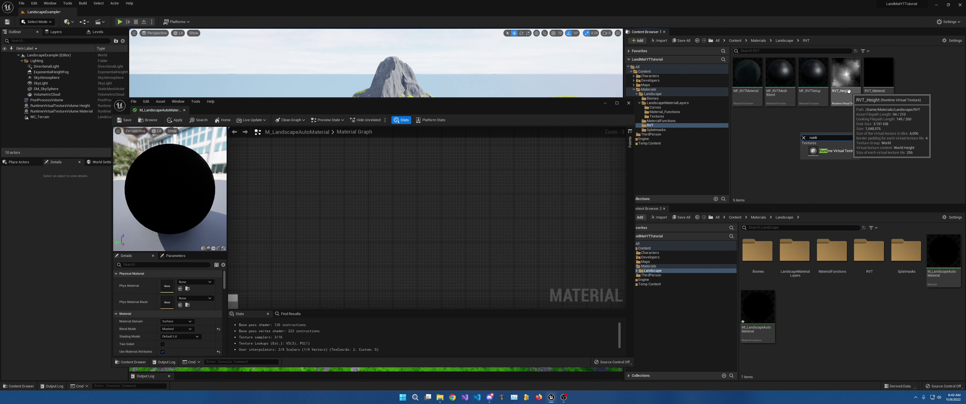
# Review the size and layout settings of the RVT_Height and RVT_Material virtual textures, closing each asset after viewing.
pyautogui.doubleClick(845, 79)
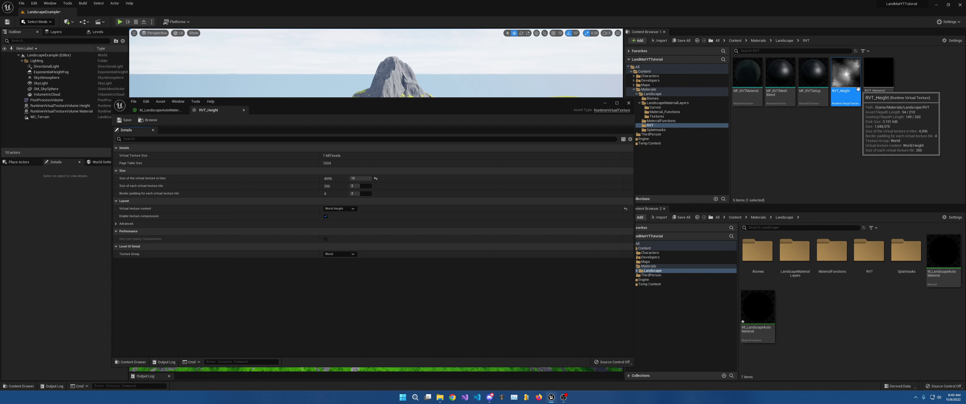
pyautogui.click(628, 103)
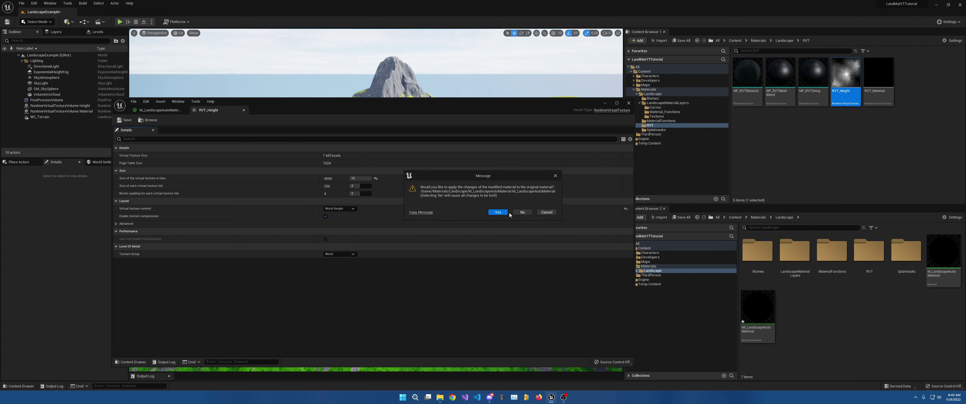
pyautogui.click(546, 212)
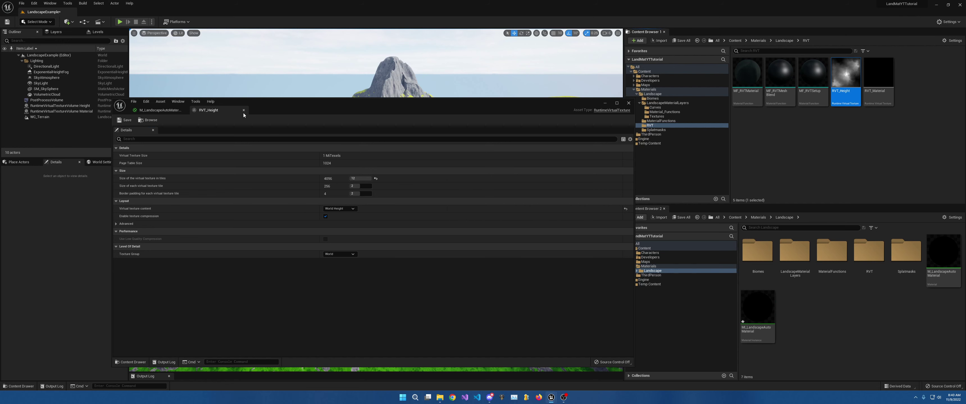
pyautogui.click(244, 110)
pyautogui.doubleClick(885, 73)
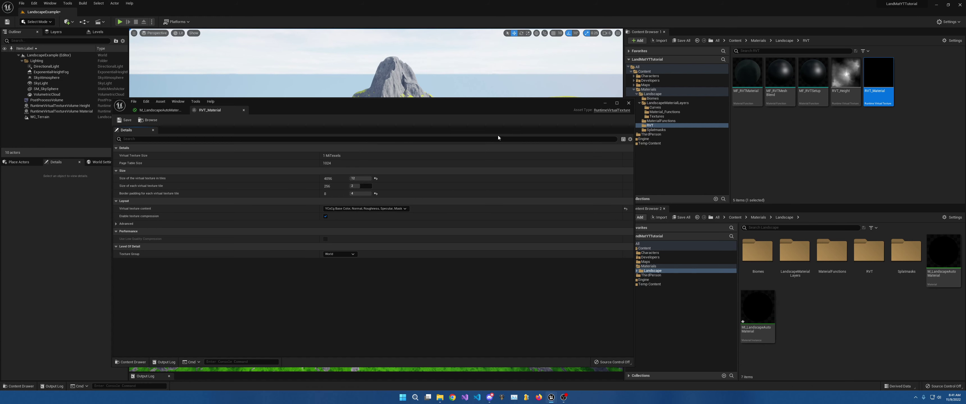
pyautogui.click(243, 111)
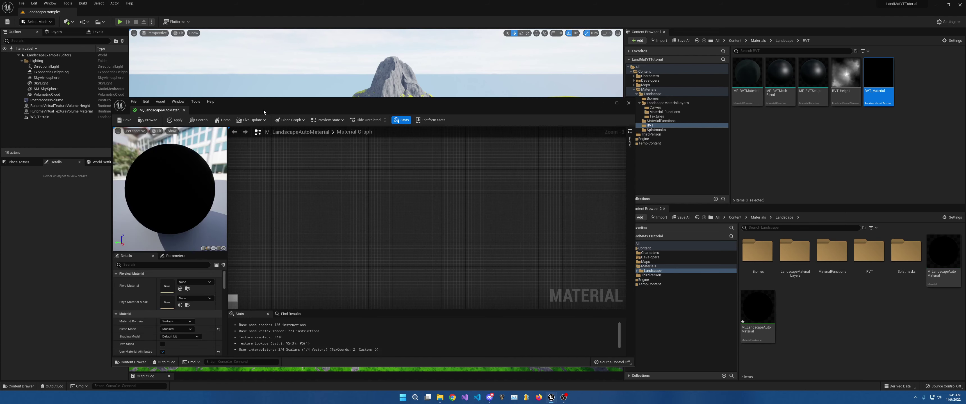
# Select the WC_Terrain landscape and filter its details by "vir" to examine the Draw in Virtual Textures settings.
pyautogui.moveTo(306, 108); pyautogui.dragTo(642, 223)
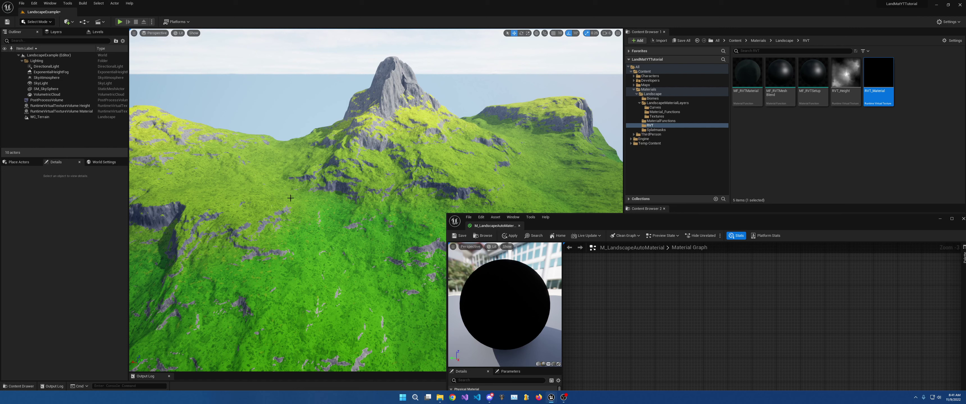
pyautogui.click(239, 189)
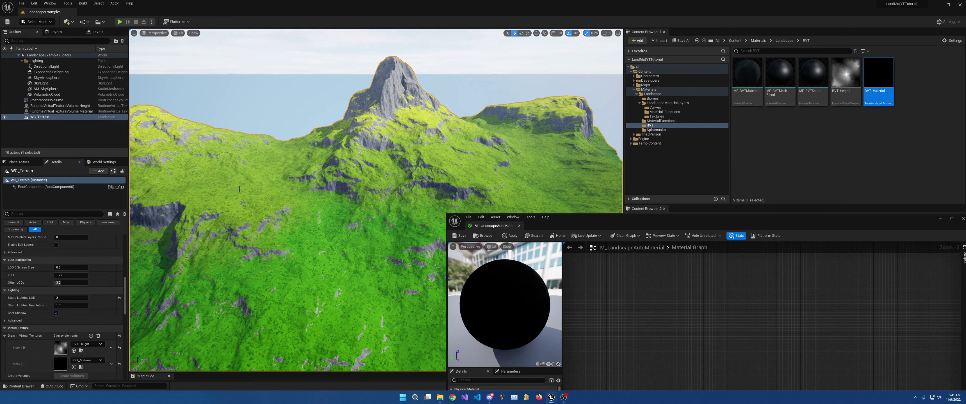
pyautogui.scroll(5, 36, 238)
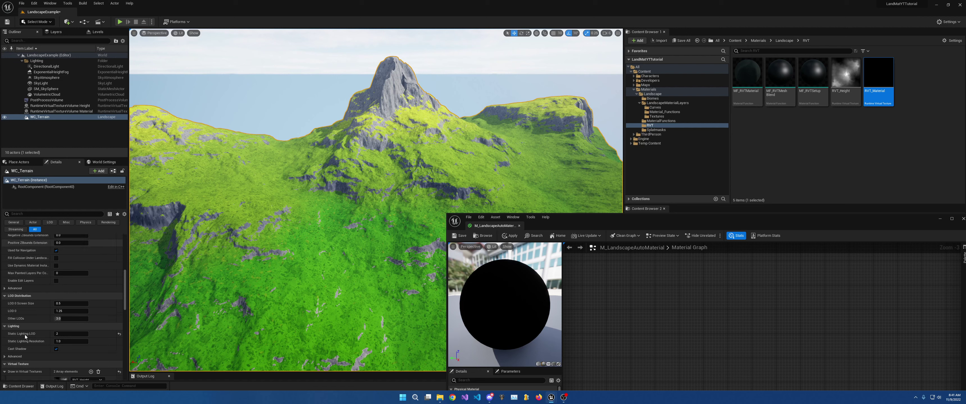
pyautogui.scroll(3, 99, 270)
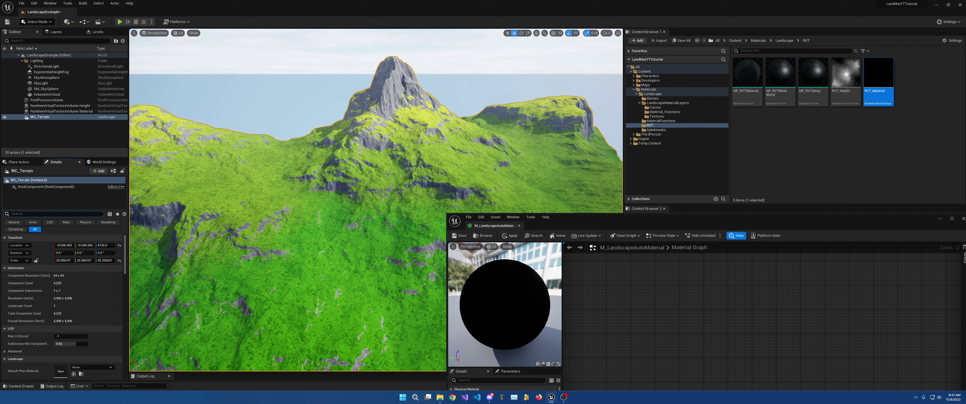
pyautogui.write('vir')
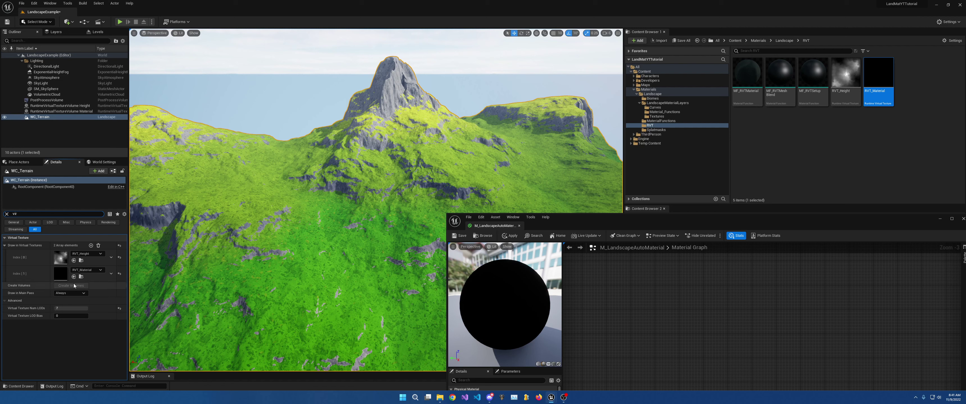
# Examine the virtual texture and bounds settings of the RuntimeVirtualTextureVolume Material actor with the property filter cleared.
pyautogui.click(56, 111)
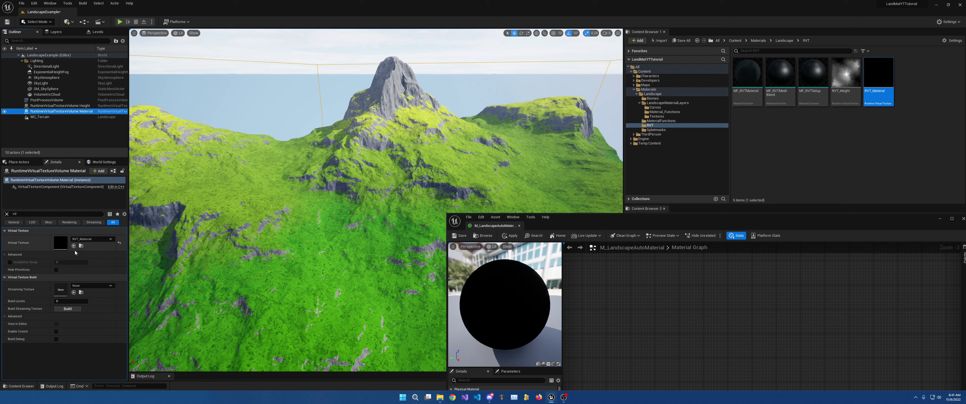
pyautogui.click(90, 112)
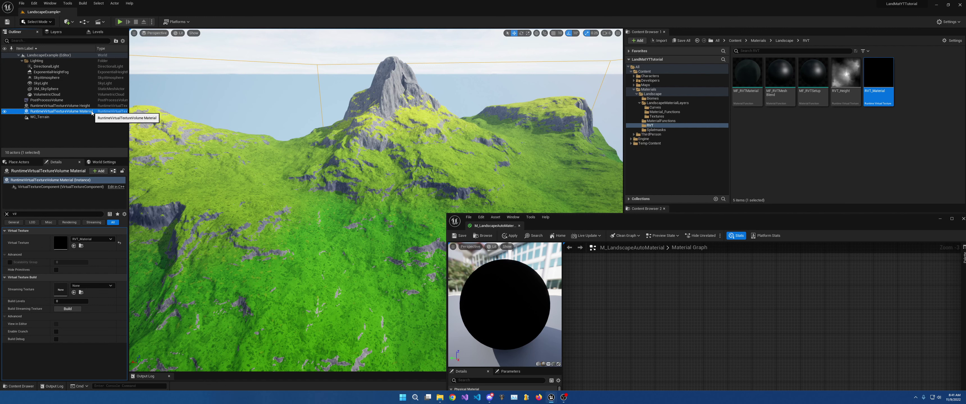
pyautogui.click(7, 214)
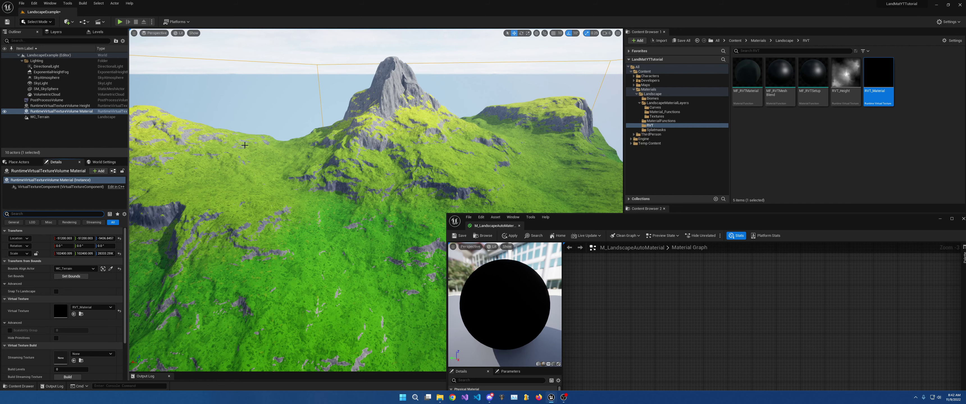
# In M_LandscapeAutoMaterial, move the material result node farther from the final SetMaterialAttributes node to make room between them.
pyautogui.moveTo(599, 219); pyautogui.dragTo(431, 107)
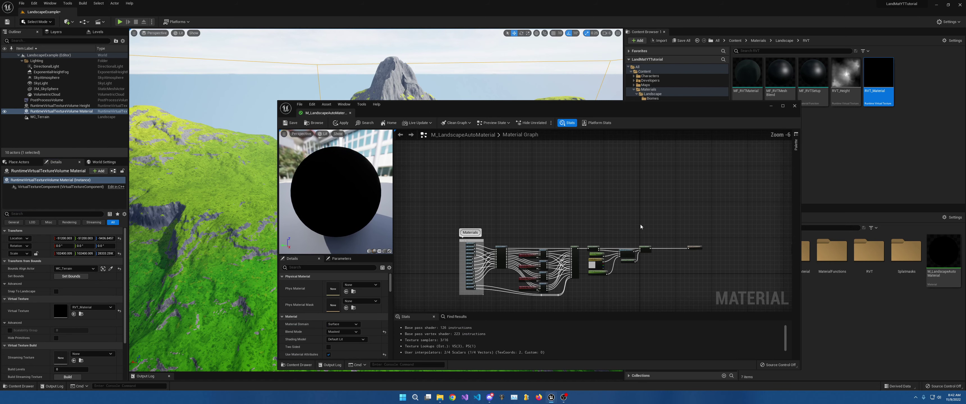
pyautogui.moveTo(641, 226); pyautogui.dragTo(421, 193, button='right')
pyautogui.scroll(5, 607, 243)
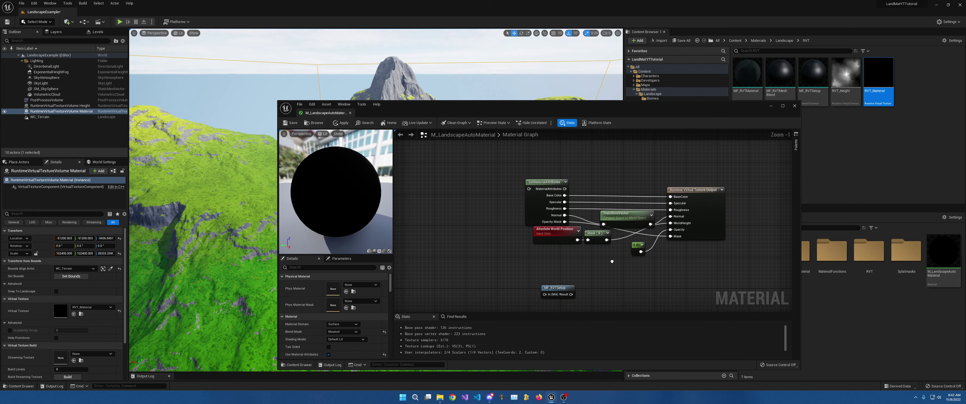
pyautogui.moveTo(707, 253); pyautogui.dragTo(772, 265, button='right')
pyautogui.moveTo(617, 201); pyautogui.dragTo(852, 216, button='right')
pyautogui.moveTo(525, 243); pyautogui.dragTo(575, 245, button='right')
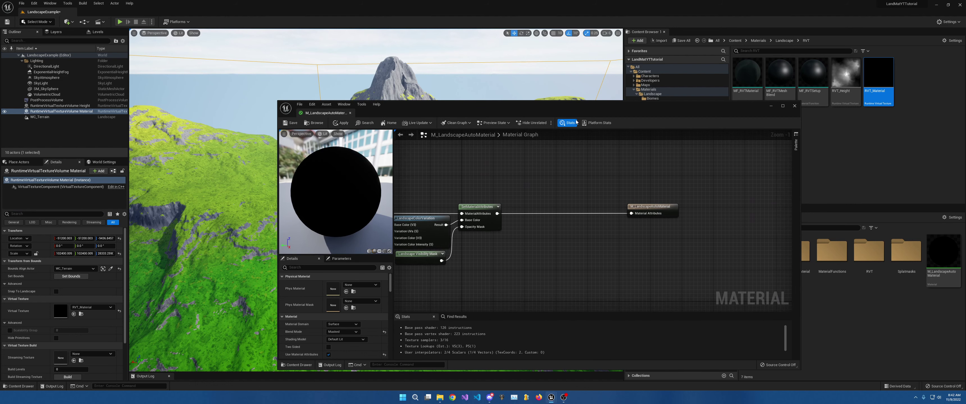
pyautogui.moveTo(575, 112); pyautogui.dragTo(542, 116)
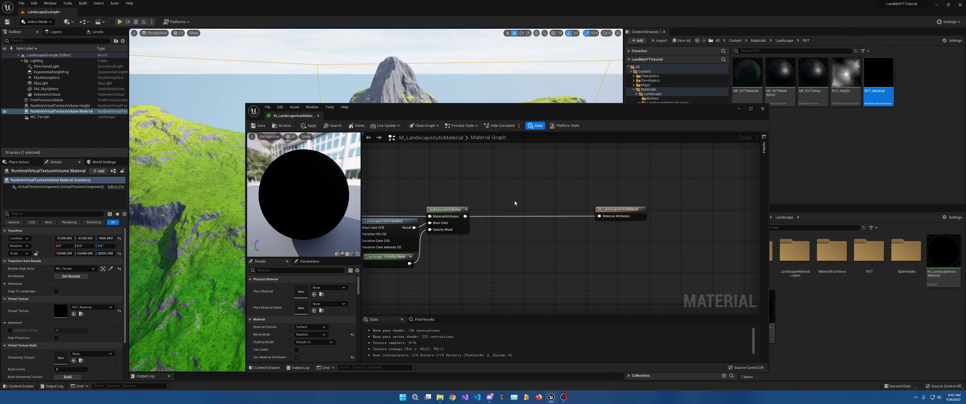
pyautogui.moveTo(513, 206); pyautogui.dragTo(509, 231, button='right')
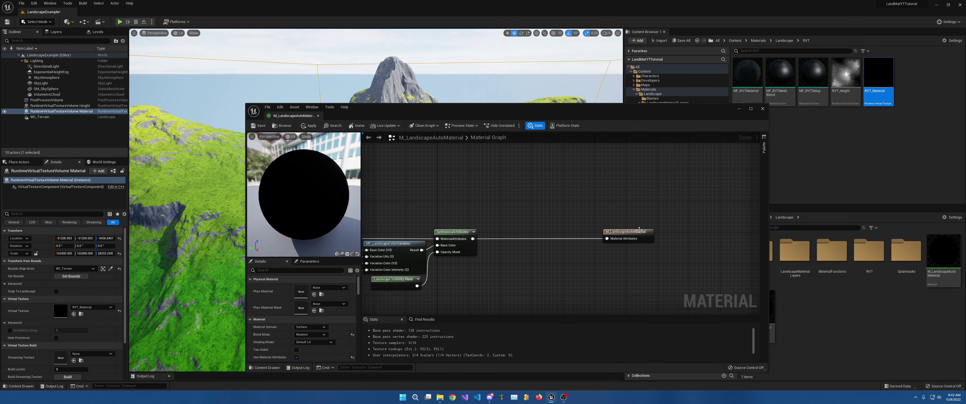
pyautogui.moveTo(642, 235); pyautogui.dragTo(725, 240)
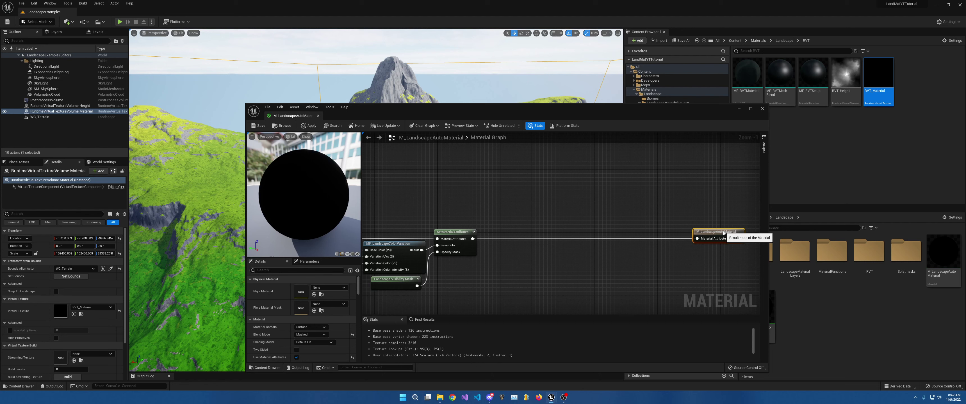
pyautogui.moveTo(522, 219); pyautogui.dragTo(536, 241, button='right')
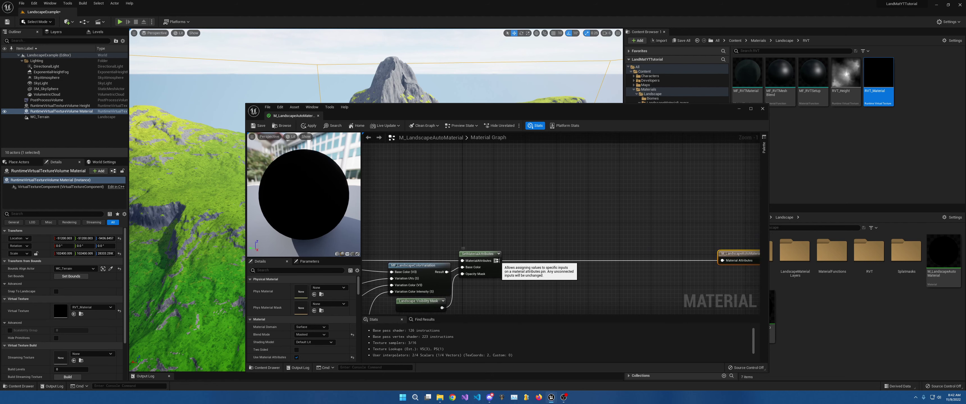
pyautogui.moveTo(497, 261); pyautogui.dragTo(540, 184)
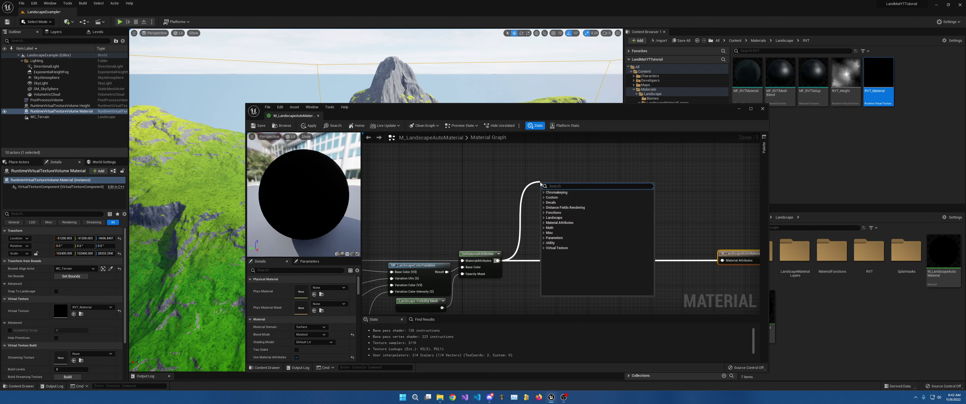
pyautogui.write('break')
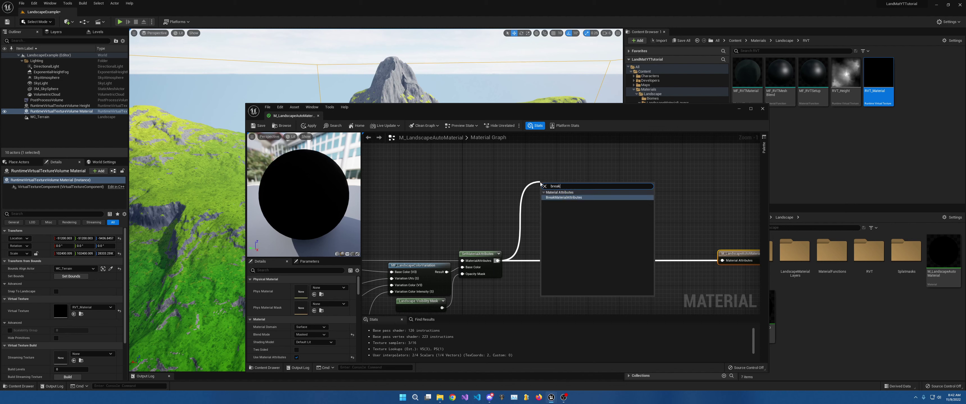
pyautogui.press('Return')
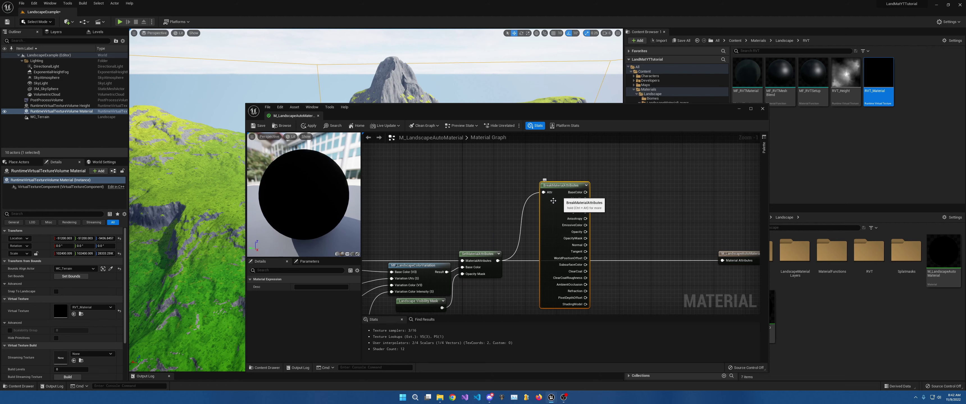
pyautogui.press('Delete')
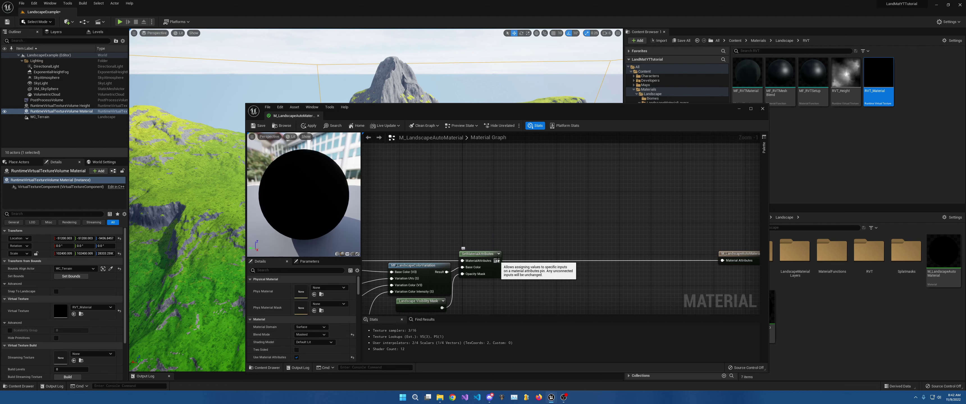
# Add a GetMaterialAttributes node fed by the final SetMaterialAttributes output and place it above the main connection.
pyautogui.moveTo(496, 261); pyautogui.dragTo(518, 207)
pyautogui.write('get')
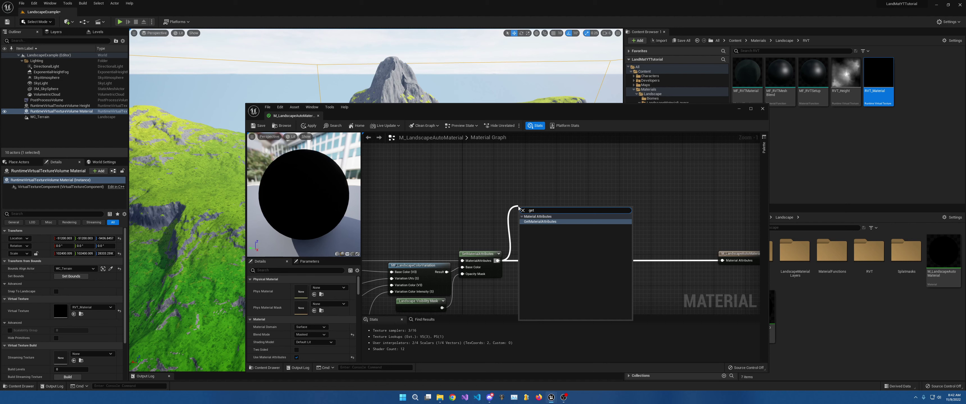
pyautogui.press('Return')
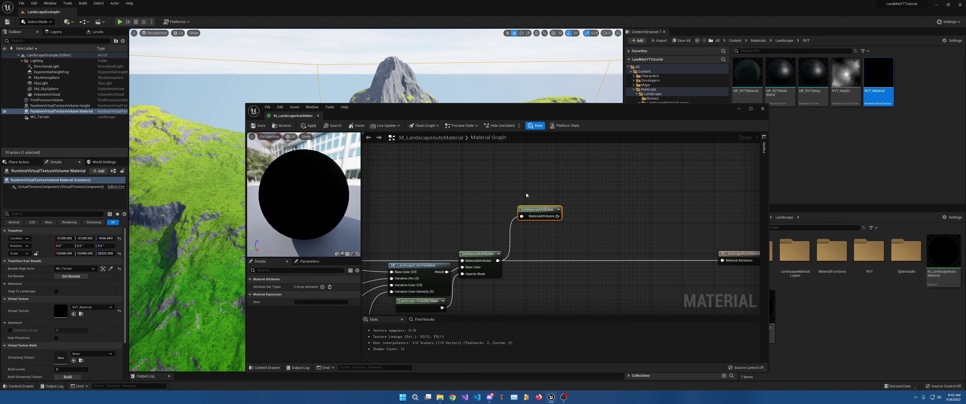
pyautogui.moveTo(535, 211); pyautogui.dragTo(534, 181)
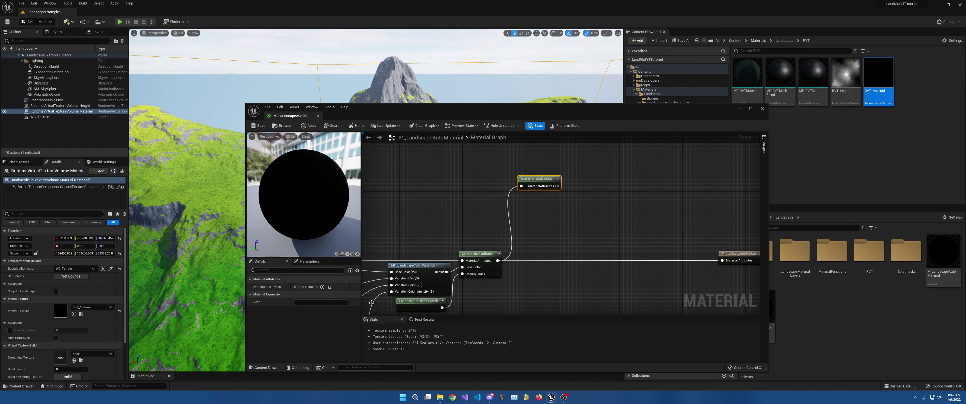
# Add five attribute entries to the new GetMaterialAttributes node.
pyautogui.click(322, 287)
pyautogui.click(323, 287)
pyautogui.click(323, 287)
pyautogui.click(323, 287)
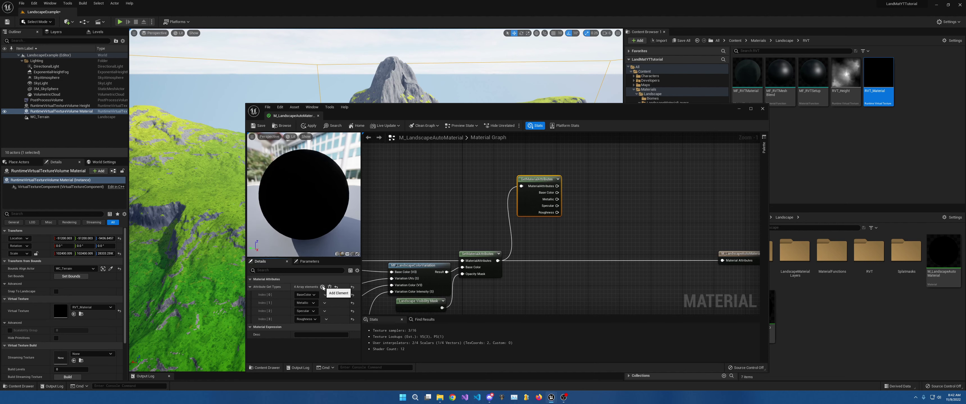
pyautogui.click(323, 286)
# Add a Runtime Virtual Texture Output node beside the GetMaterialAttributes node and connect Base Color to its BaseColor input.
pyautogui.moveTo(594, 178); pyautogui.dragTo(567, 194, button='right')
pyautogui.rightClick(556, 170)
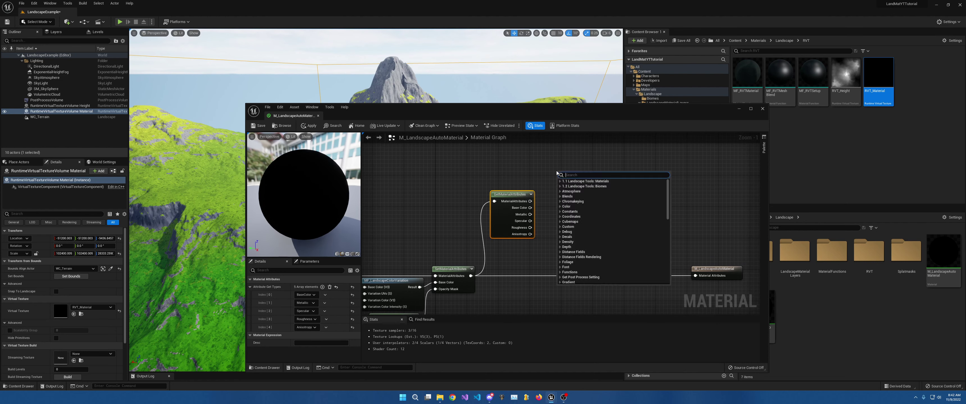
pyautogui.write('run')
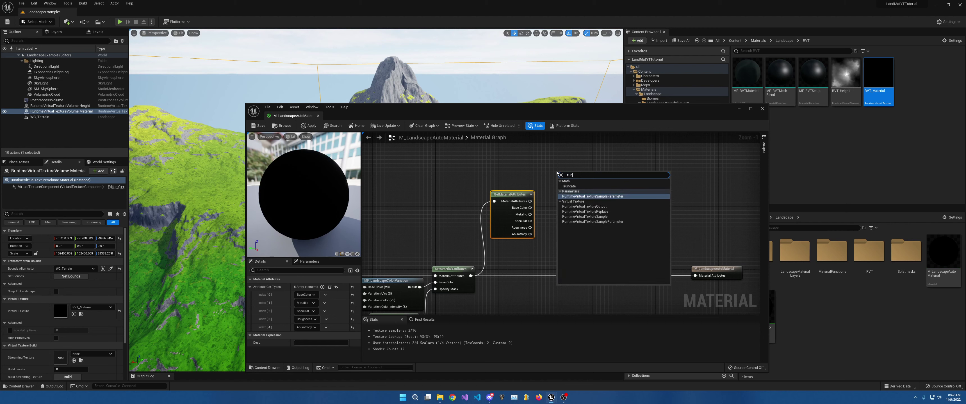
pyautogui.click(605, 206)
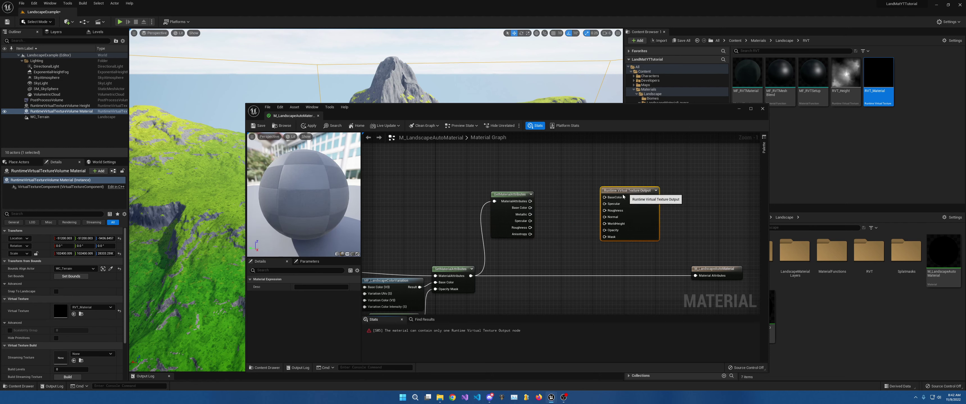
pyautogui.moveTo(623, 197); pyautogui.dragTo(606, 205)
pyautogui.moveTo(530, 207); pyautogui.dragTo(638, 206)
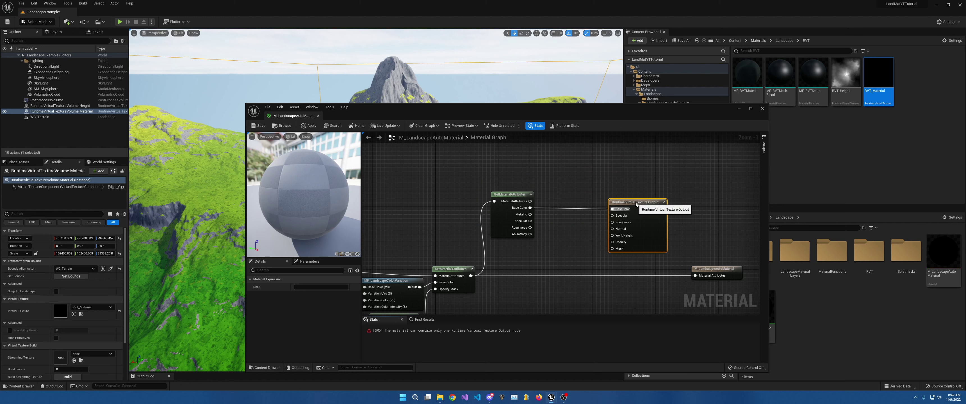
# Set the second and third attributes of the GetMaterialAttributes node to Specular and Roughness, and connect them to the matching RVT output inputs.
pyautogui.click(500, 225)
pyautogui.click(306, 295)
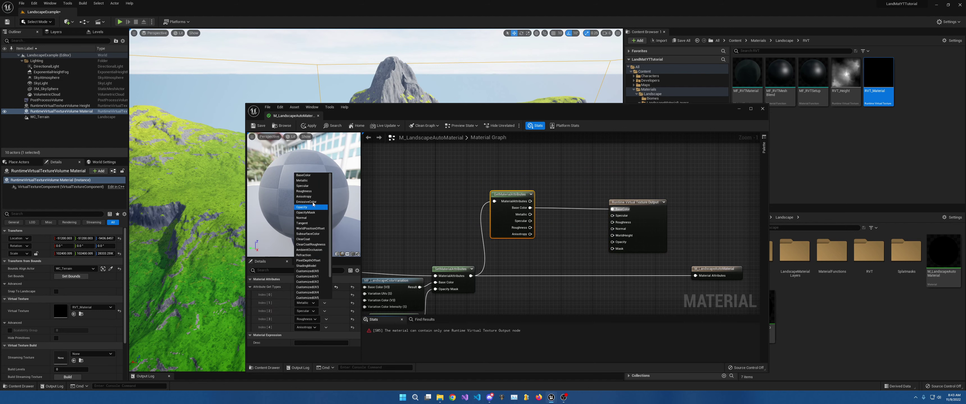
pyautogui.click(311, 187)
pyautogui.moveTo(530, 214); pyautogui.dragTo(615, 218)
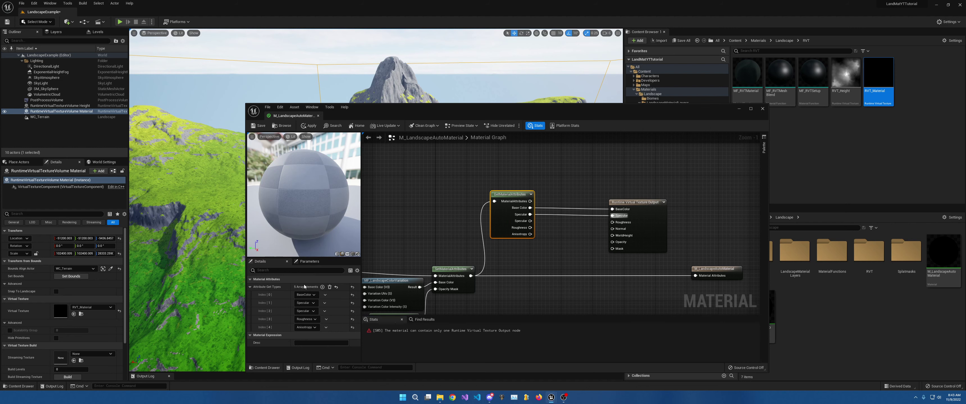
pyautogui.click(314, 313)
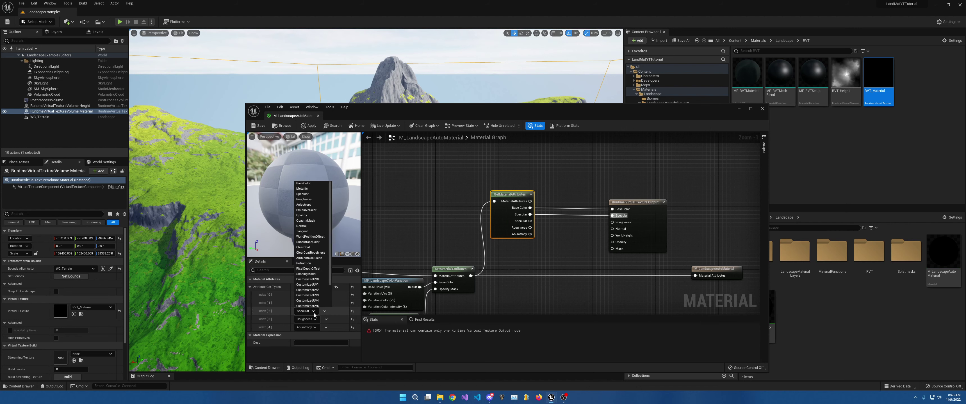
pyautogui.click(311, 200)
pyautogui.moveTo(530, 221); pyautogui.dragTo(612, 222)
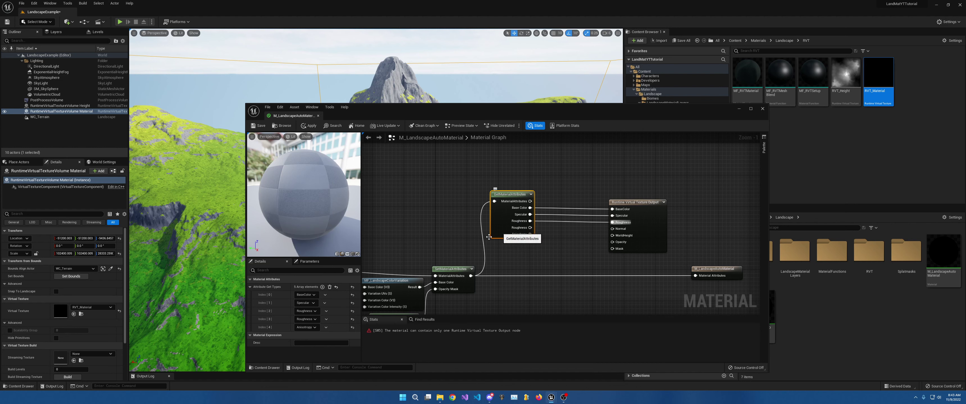
# Set the fourth attribute of the GetMaterialAttributes node to Normal and connect it to the Normal input of the RVT output.
pyautogui.click(316, 321)
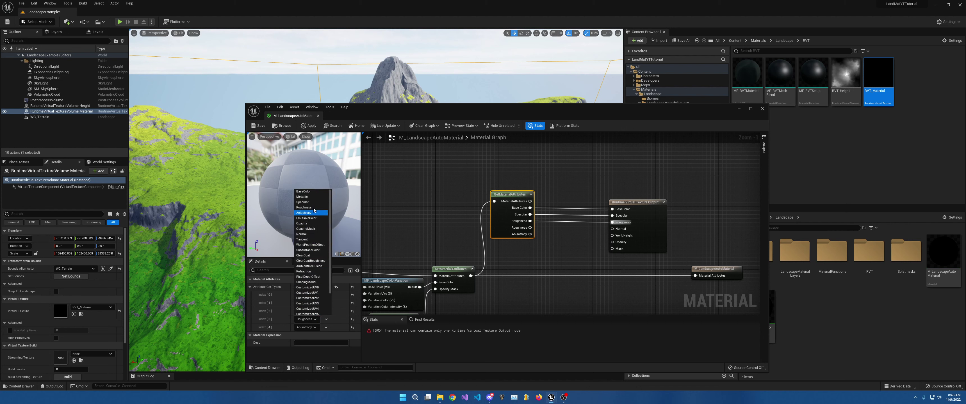
pyautogui.click(304, 234)
pyautogui.moveTo(530, 228); pyautogui.dragTo(613, 229)
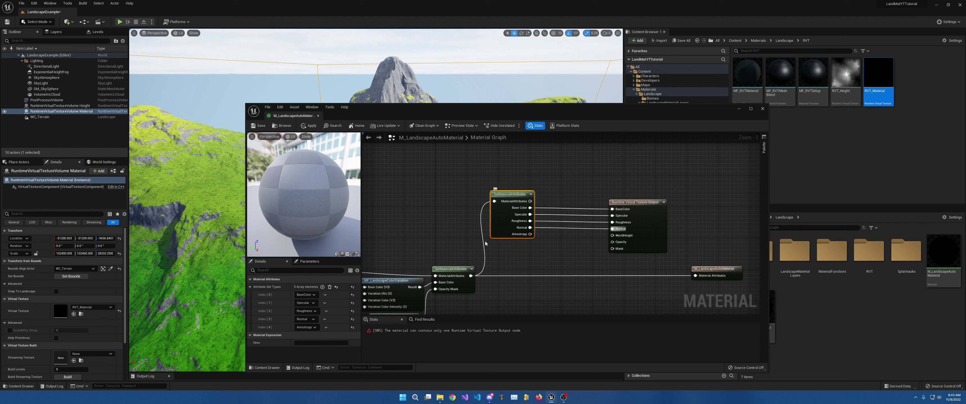
# Set the fifth attribute of the GetMaterialAttributes node to OpacityMask and connect it to the Mask input of the RVT output.
pyautogui.moveTo(448, 299); pyautogui.dragTo(527, 235, button='right')
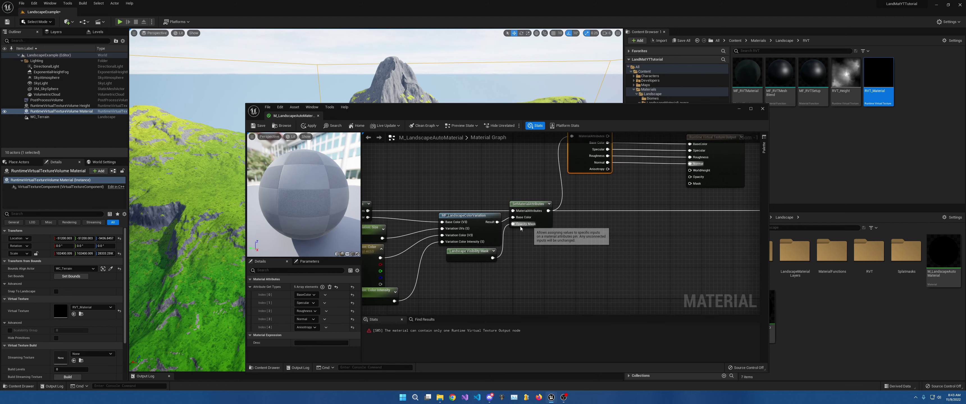
pyautogui.moveTo(473, 257); pyautogui.dragTo(387, 304, button='right')
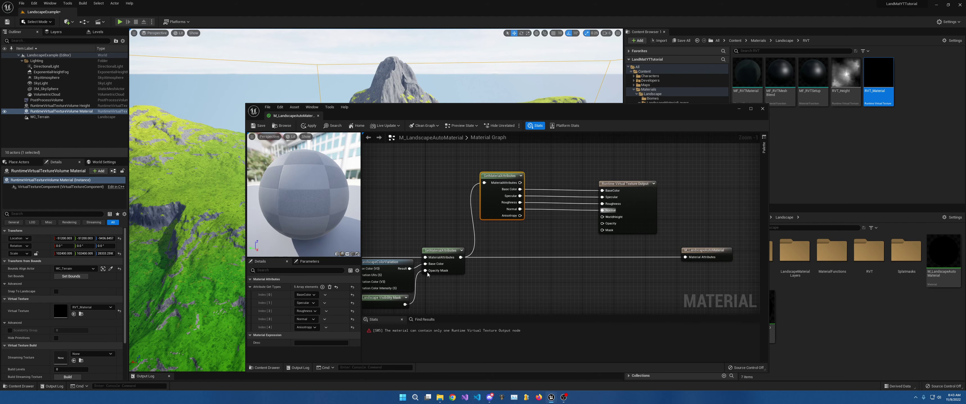
pyautogui.click(314, 328)
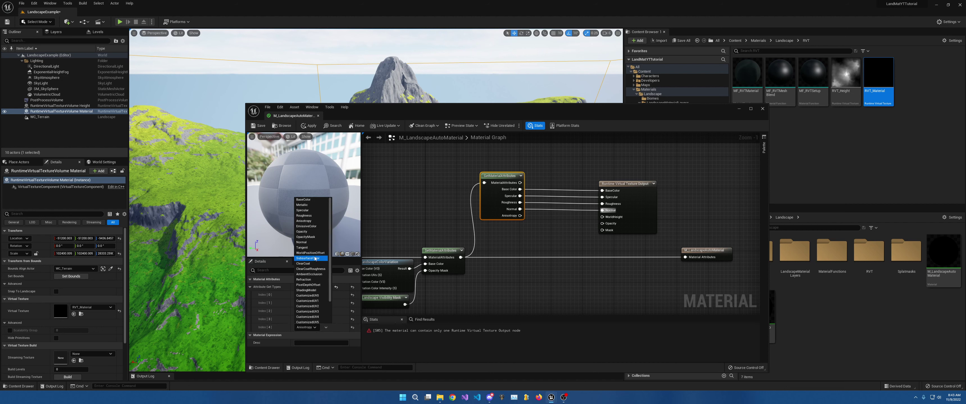
pyautogui.click(426, 233)
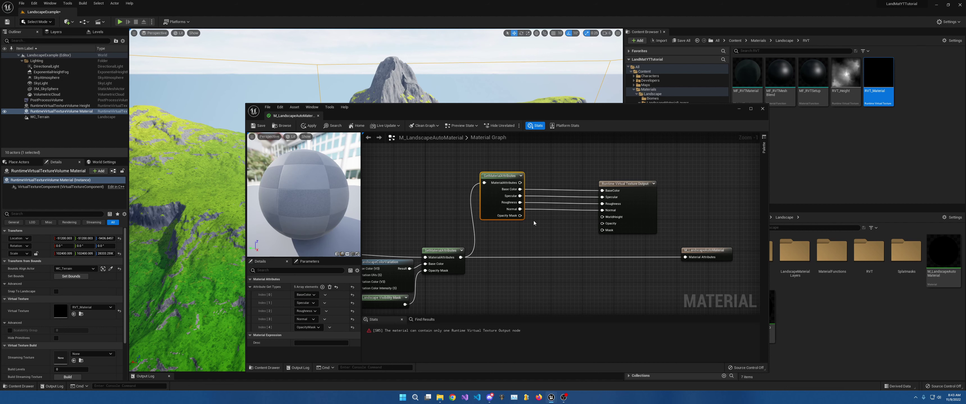
pyautogui.moveTo(520, 215); pyautogui.dragTo(602, 231)
# Add a WorldPosition node and place it directly below the GetMaterialAttributes node.
pyautogui.rightClick(502, 236)
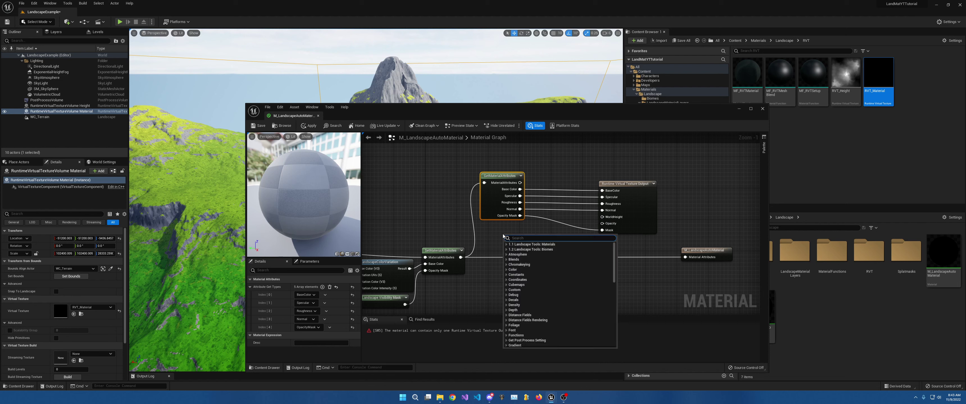
pyautogui.write('world')
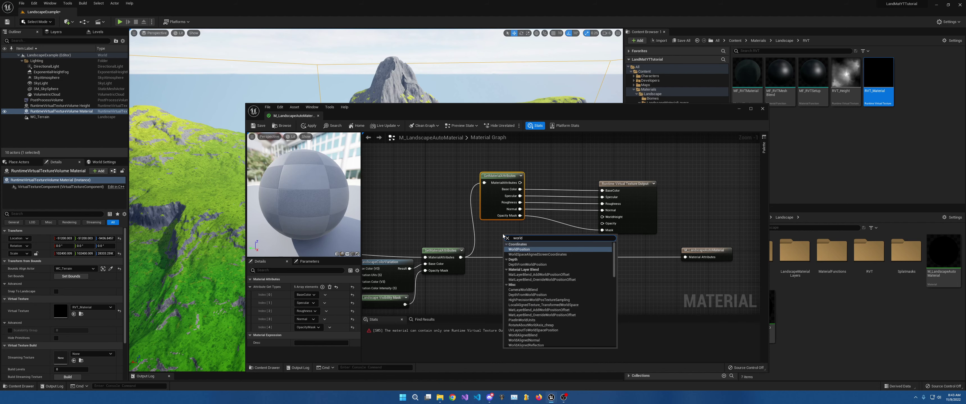
pyautogui.press('Return')
pyautogui.moveTo(533, 243); pyautogui.dragTo(511, 228)
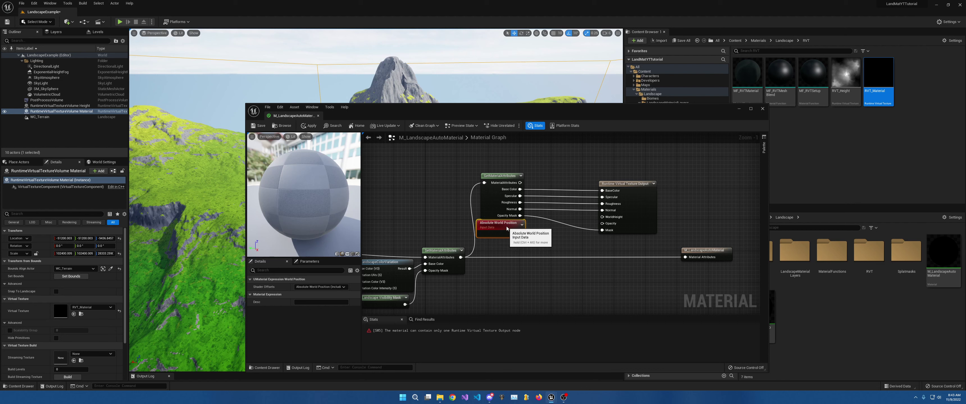
# Examine the existing RVT output node group beyond the material result node as a reference for the new setup.
pyautogui.moveTo(495, 243); pyautogui.dragTo(576, 201, button='right')
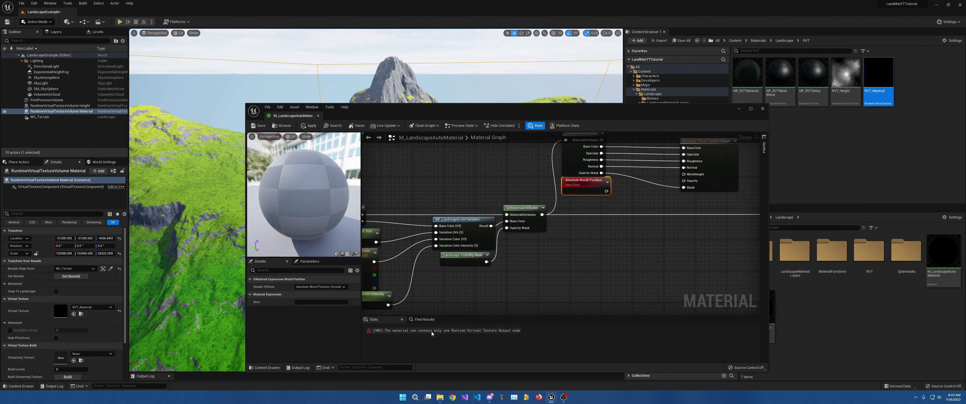
pyautogui.moveTo(661, 257); pyautogui.dragTo(425, 206, button='right')
pyautogui.scroll(-4, 542, 207)
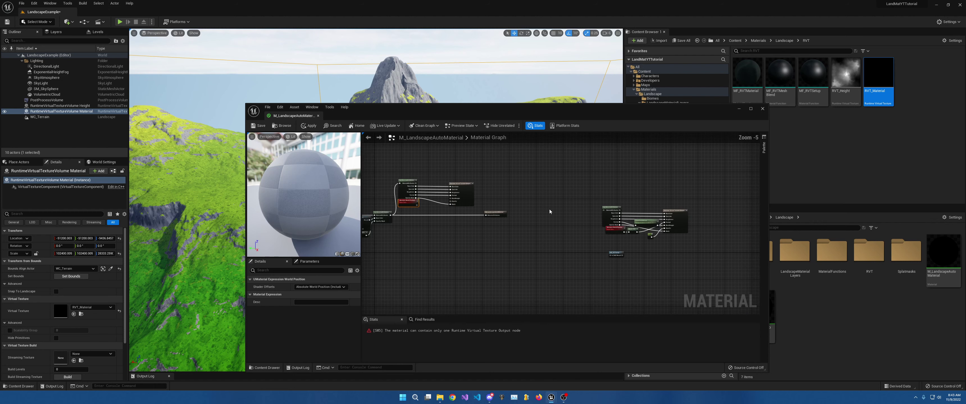
pyautogui.moveTo(549, 209); pyautogui.dragTo(458, 205, button='right')
pyautogui.scroll(4, 566, 222)
pyautogui.moveTo(476, 236); pyautogui.dragTo(596, 240, button='right')
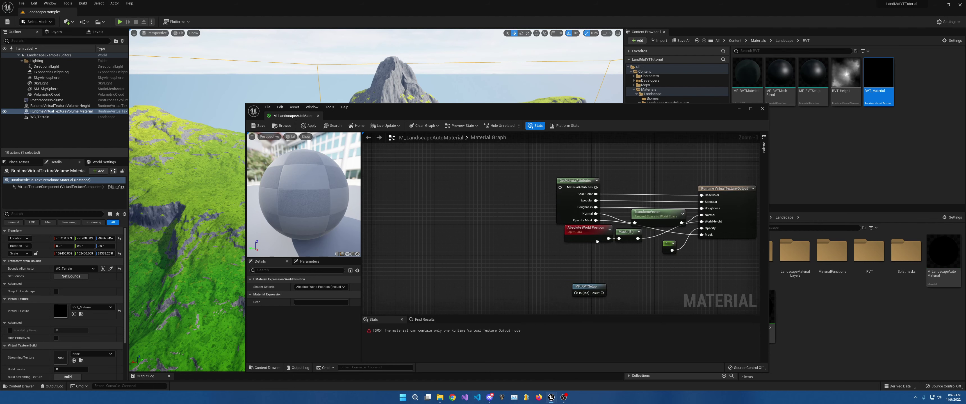
pyautogui.moveTo(405, 229); pyautogui.dragTo(754, 235, button='right')
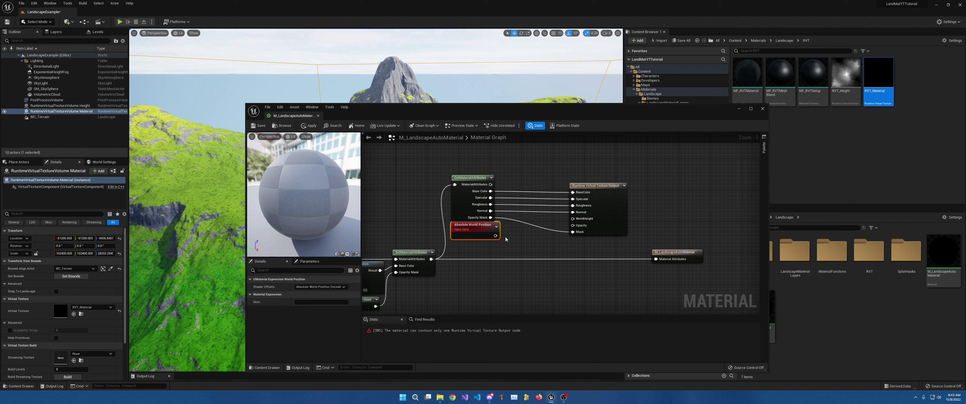
# Add a component mask fed by Absolute World Position, enable only its B channel, and connect it to the WorldHeight input.
pyautogui.moveTo(495, 236); pyautogui.dragTo(523, 238)
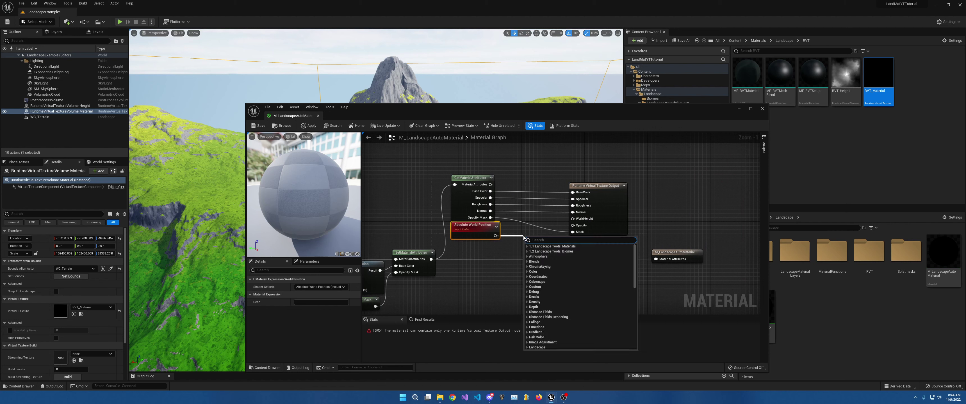
pyautogui.write('mask')
pyautogui.press('Return')
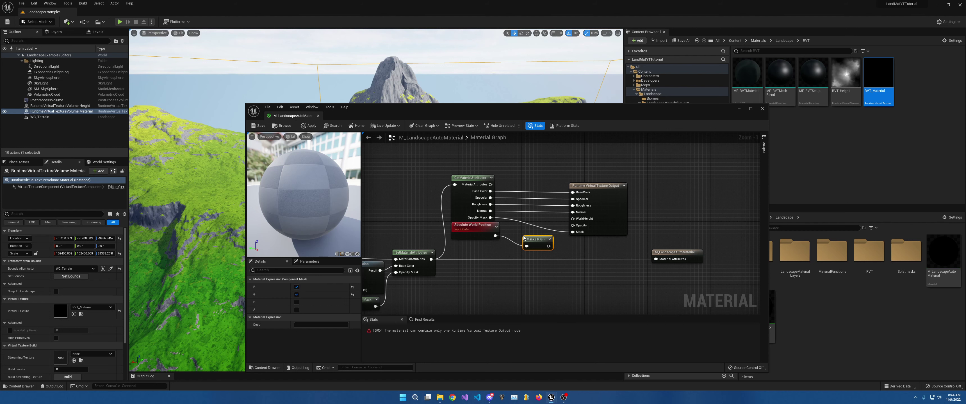
pyautogui.click(296, 287)
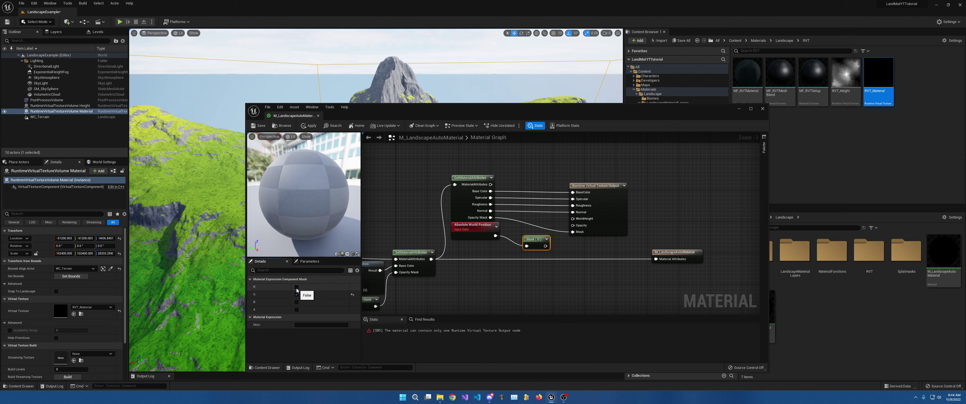
pyautogui.click(296, 295)
pyautogui.click(297, 303)
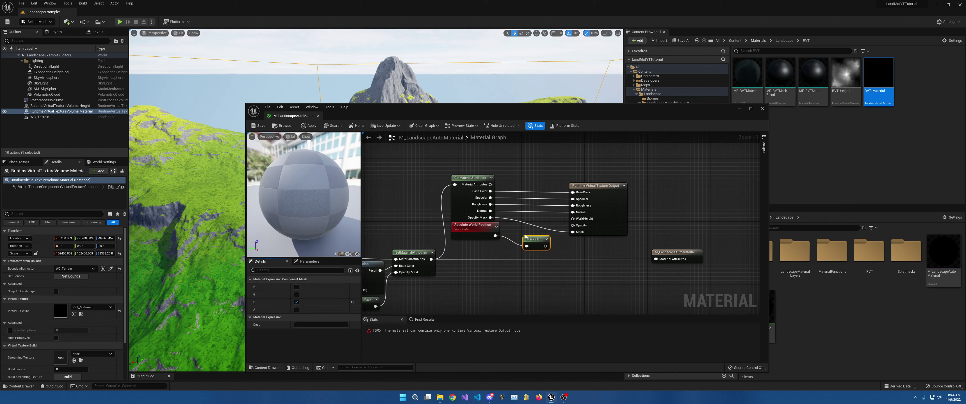
pyautogui.moveTo(525, 236); pyautogui.dragTo(572, 219)
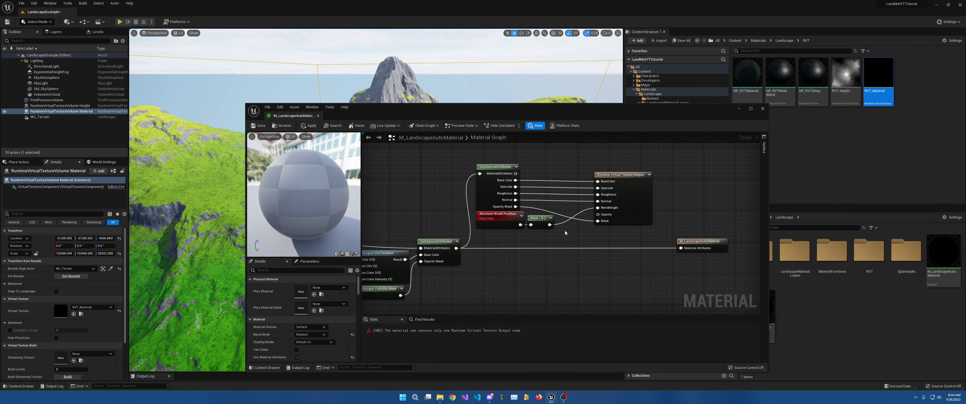
# Connect a new constant of 1 to the Opacity input and move the Runtime Virtual Texture Output node farther from its sources.
pyautogui.click(565, 231)
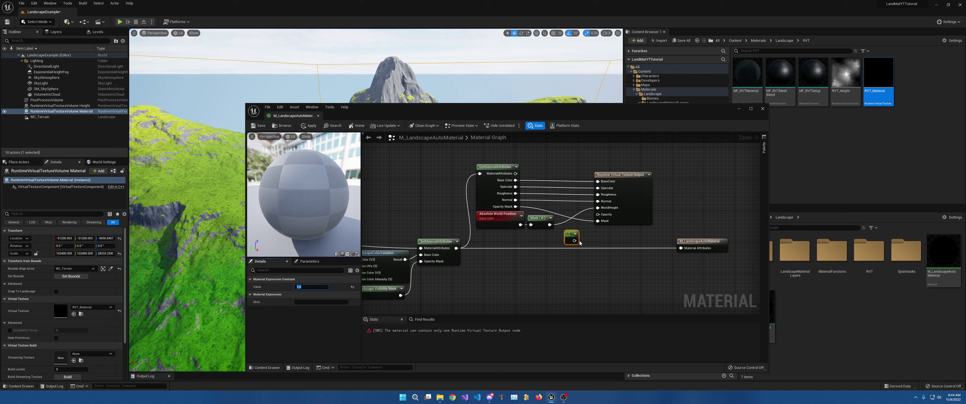
pyautogui.moveTo(574, 241); pyautogui.dragTo(598, 214)
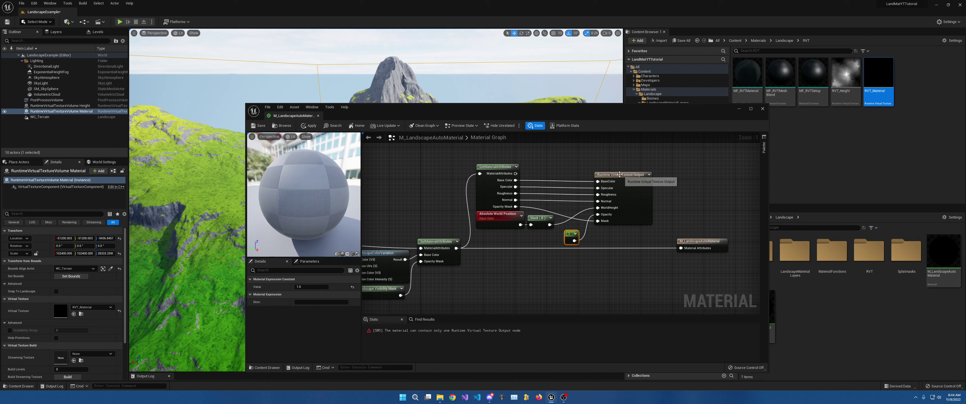
pyautogui.moveTo(619, 175); pyautogui.dragTo(705, 175)
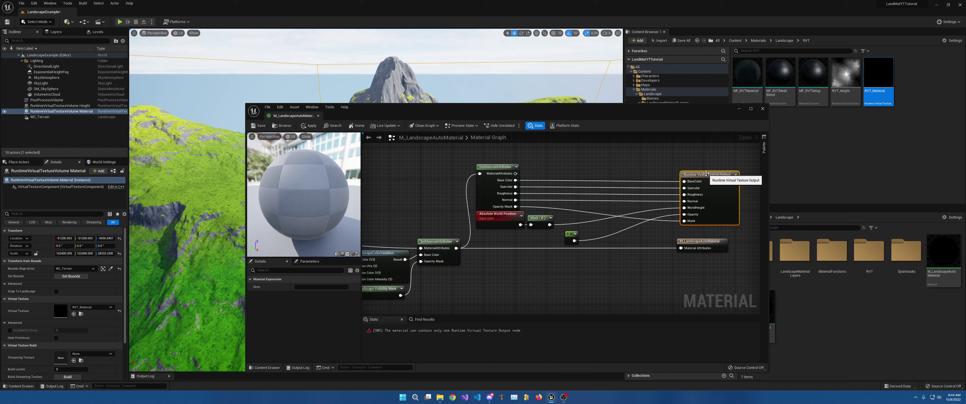
# Add a Transform vector node fed by the Normal output of the GetMaterialAttributes node.
pyautogui.moveTo(515, 200); pyautogui.dragTo(563, 202)
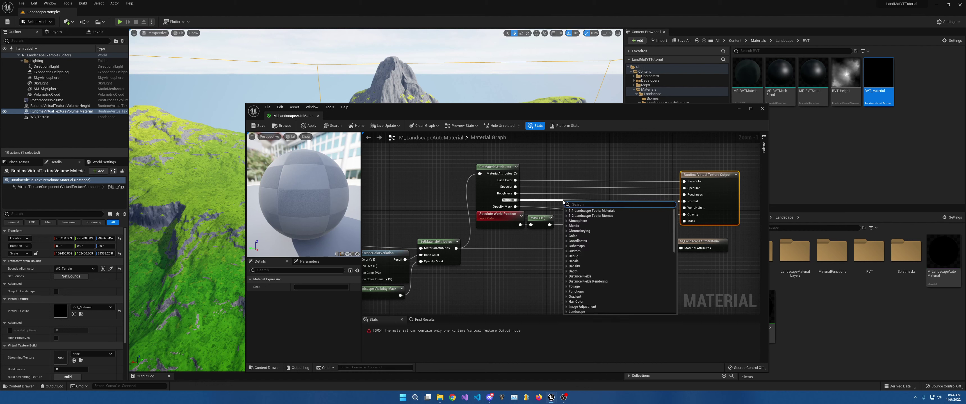
pyautogui.write('v')
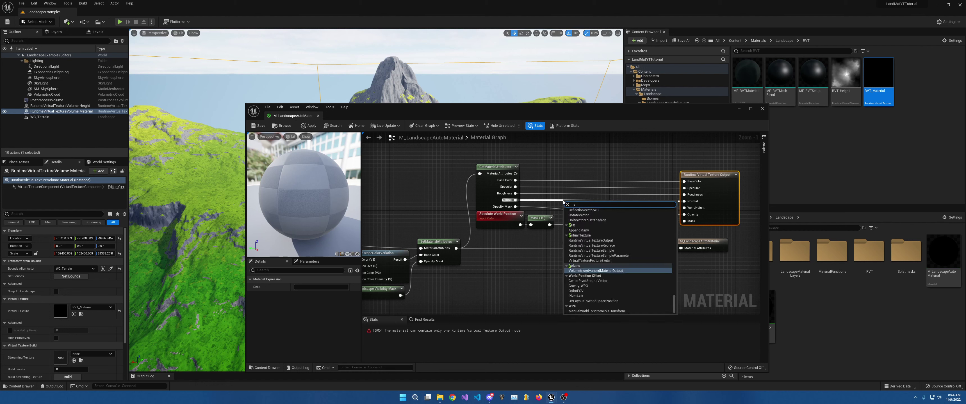
pyautogui.write('ert')
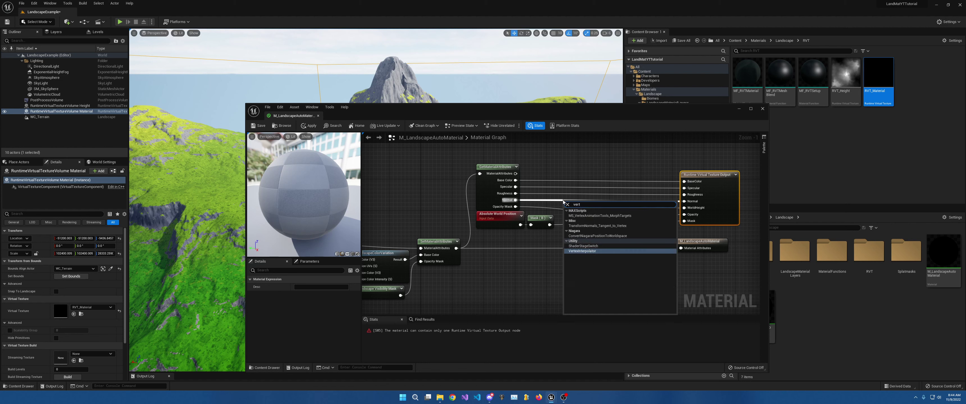
pyautogui.press('BackSpace')
pyautogui.press('BackSpace')
pyautogui.press('BackSpace')
pyautogui.press('BackSpace')
pyautogui.write('transfo')
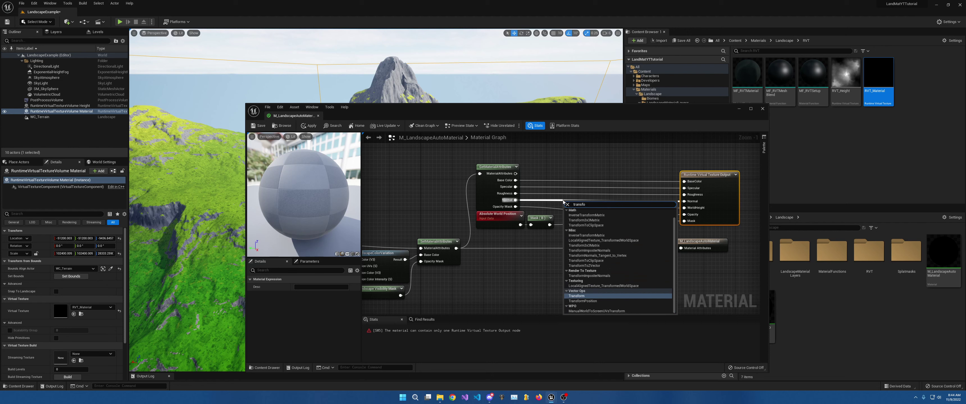
pyautogui.press('Return')
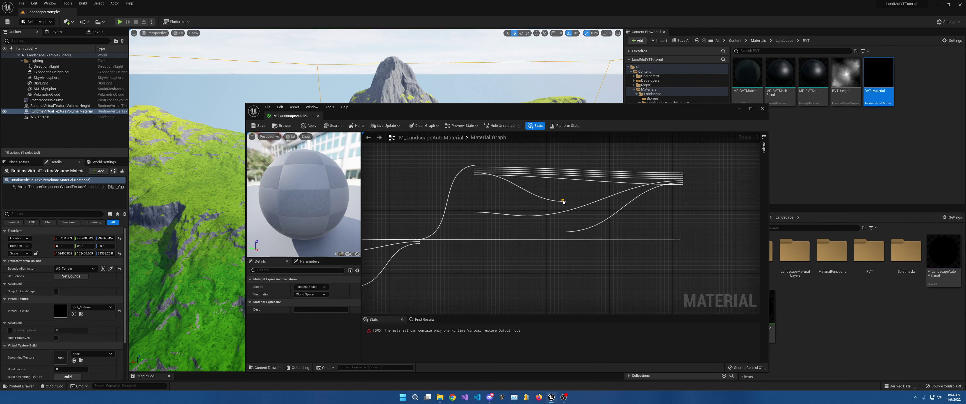
# Connect the TransformVector output to the Normal input of the new Runtime Virtual Texture Output node and reposition the TransformVector node.
pyautogui.scroll(1, 581, 208)
pyautogui.moveTo(581, 208); pyautogui.dragTo(576, 198)
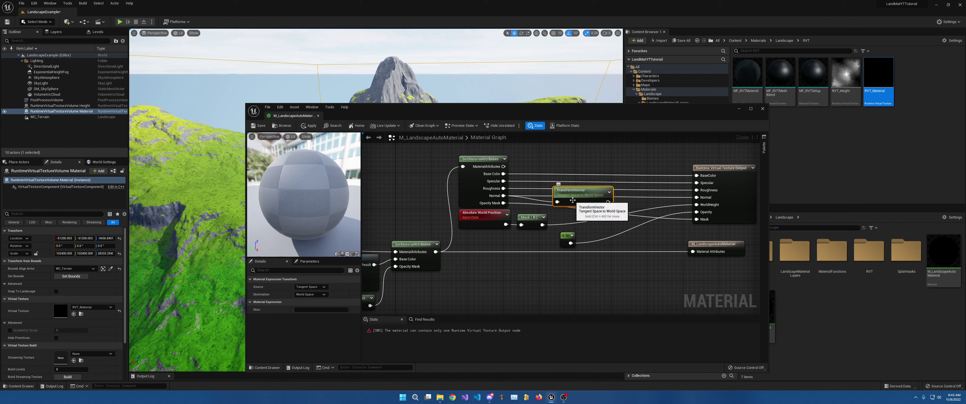
pyautogui.moveTo(607, 202); pyautogui.dragTo(689, 204)
pyautogui.moveTo(595, 196); pyautogui.dragTo(618, 197)
pyautogui.scroll(-1, 557, 180)
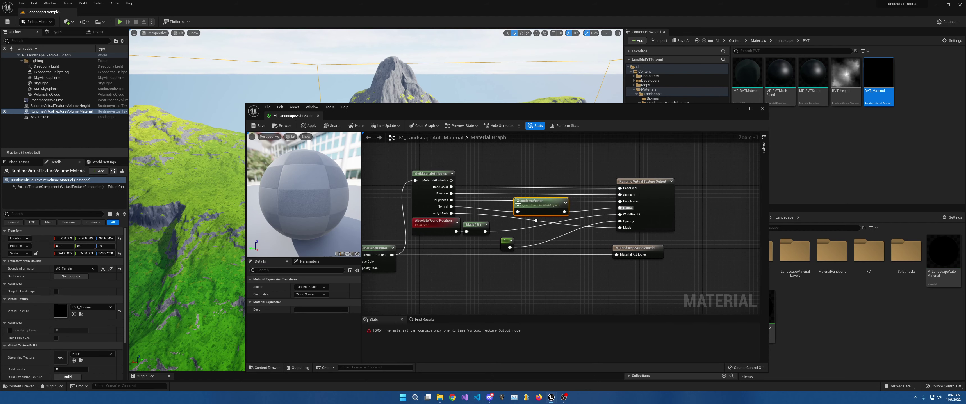
# Delete the newly built RVT output node group and move the original reference group to just above the material result node.
pyautogui.moveTo(425, 162); pyautogui.dragTo(651, 242)
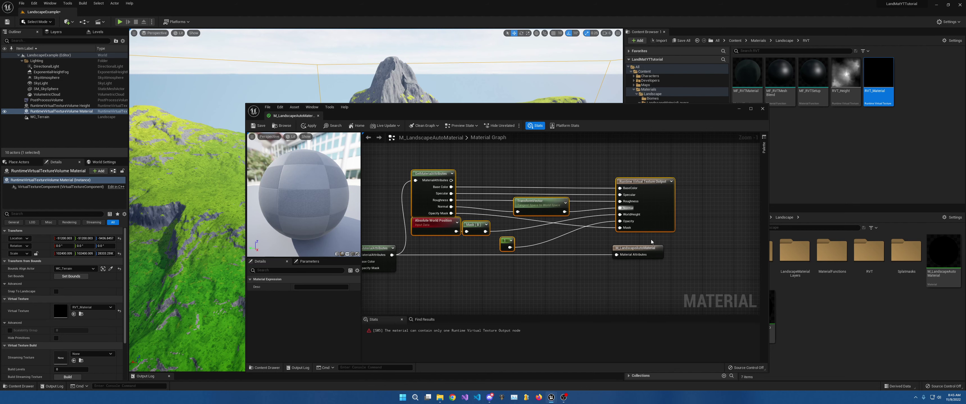
pyautogui.press('Delete')
pyautogui.moveTo(652, 242); pyautogui.dragTo(581, 206, button='right')
pyautogui.scroll(-4, 581, 206)
pyautogui.moveTo(637, 216); pyautogui.dragTo(558, 208, button='right')
pyautogui.moveTo(579, 179); pyautogui.dragTo(724, 236)
pyautogui.moveTo(609, 205); pyautogui.dragTo(407, 174)
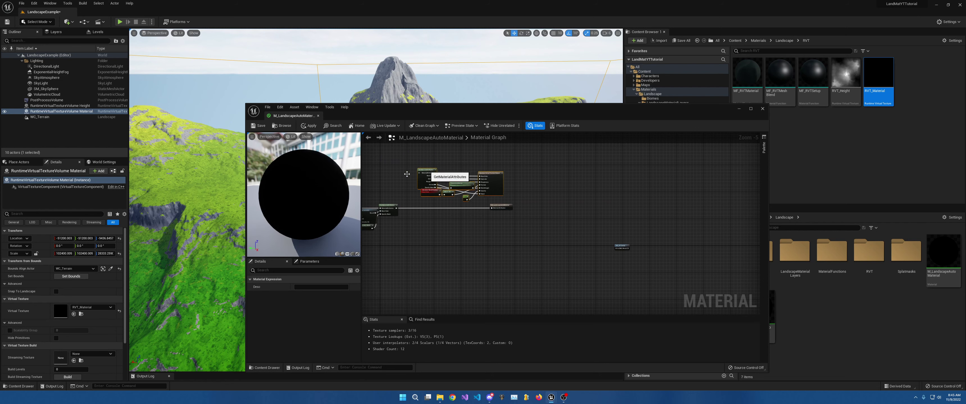
# Connect the final SetMaterialAttributes output to the MaterialAttributes input of the moved group's GetMaterialAttributes node.
pyautogui.scroll(5, 407, 174)
pyautogui.moveTo(419, 246); pyautogui.dragTo(483, 151)
pyautogui.moveTo(497, 263); pyautogui.dragTo(483, 270, button='right')
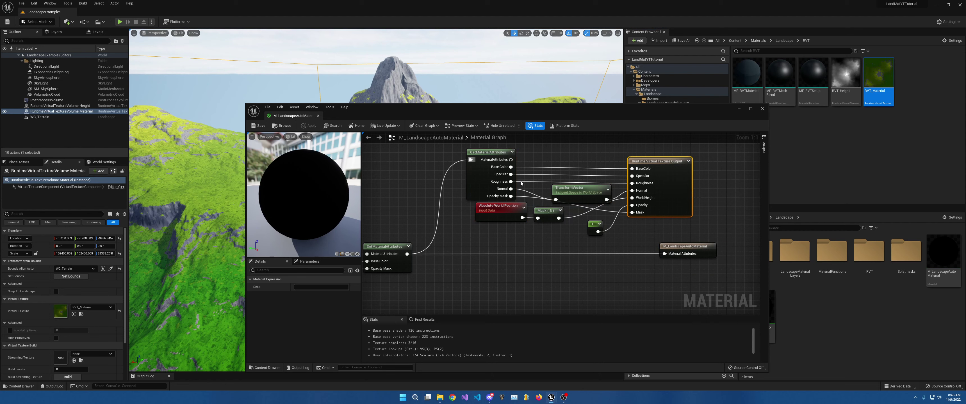
# Review the node chain from the landscape layers through GetMaterialAttributes and TransformVector to the Runtime Virtual Texture Output node.
pyautogui.scroll(-4, 482, 194)
pyautogui.moveTo(463, 204); pyautogui.dragTo(553, 186, button='right')
pyautogui.moveTo(661, 227); pyautogui.dragTo(495, 255, button='right')
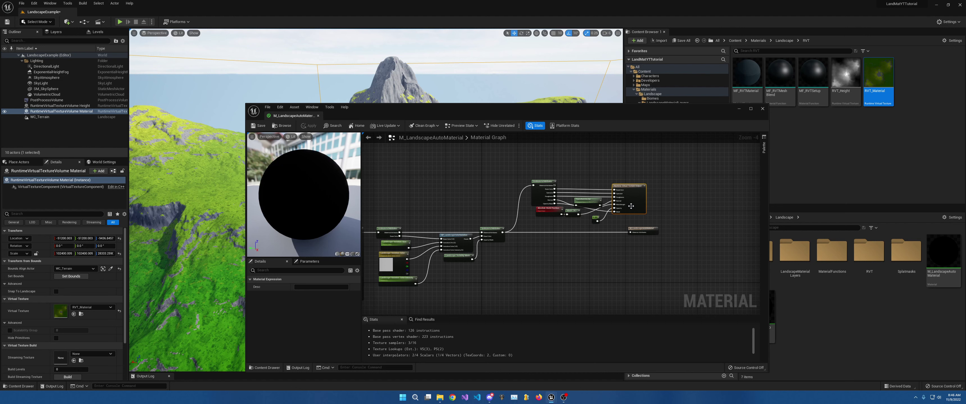
pyautogui.scroll(4, 631, 206)
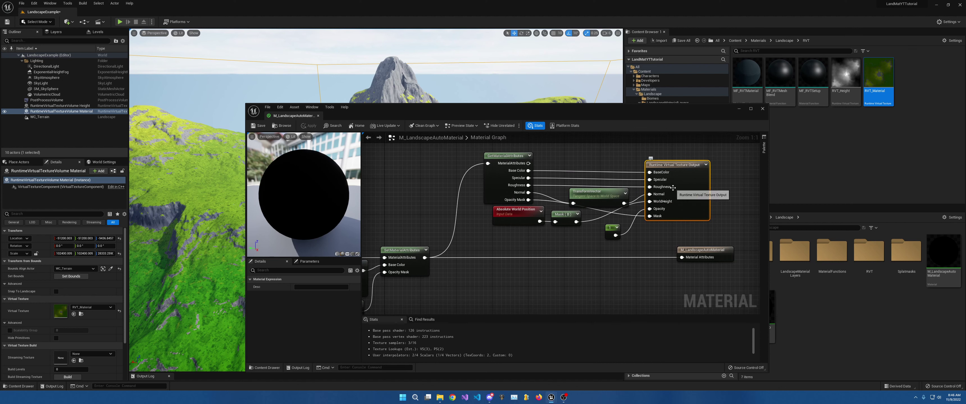
pyautogui.moveTo(636, 193); pyautogui.dragTo(613, 206, button='right')
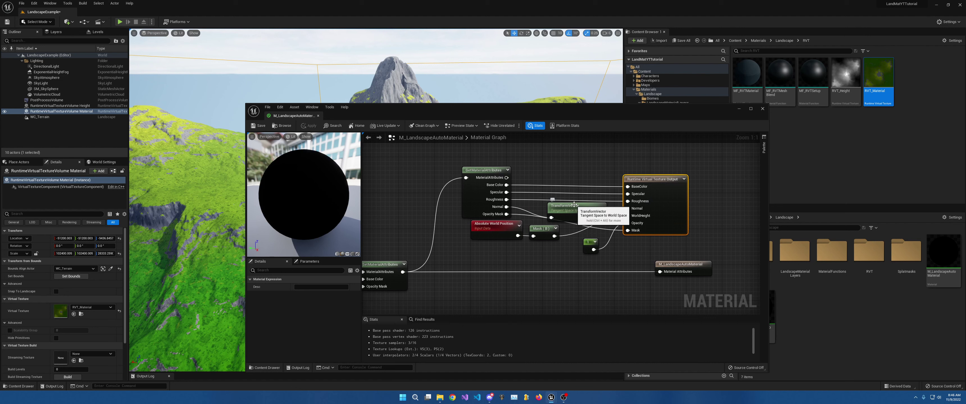
pyautogui.moveTo(530, 167); pyautogui.dragTo(510, 176, button='right')
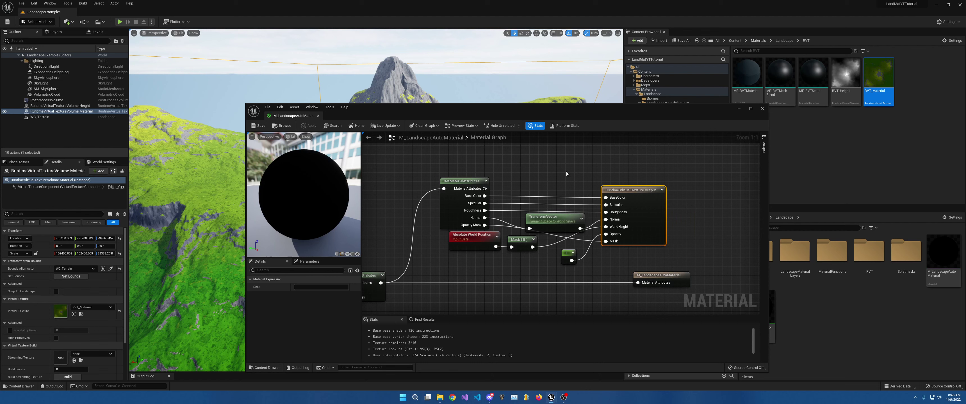
pyautogui.moveTo(566, 173); pyautogui.dragTo(606, 232, button='right')
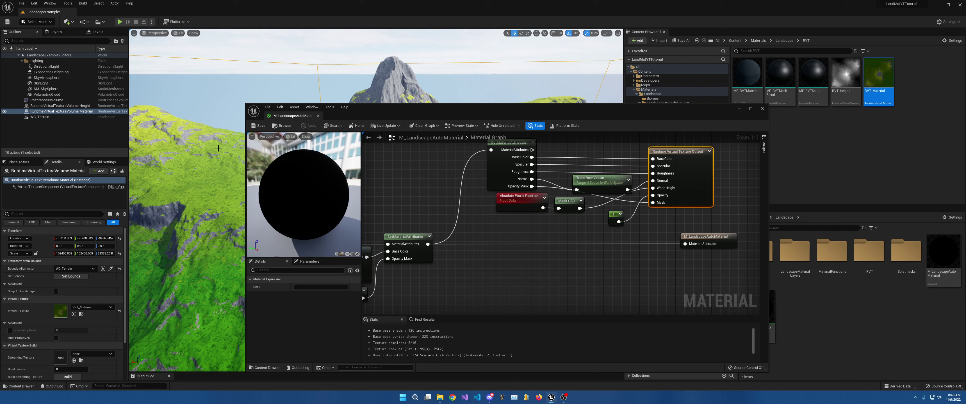
# Inspect the landscape in the level viewport's Shader Complexity view mode and return the viewport to Lit.
pyautogui.click(154, 33)
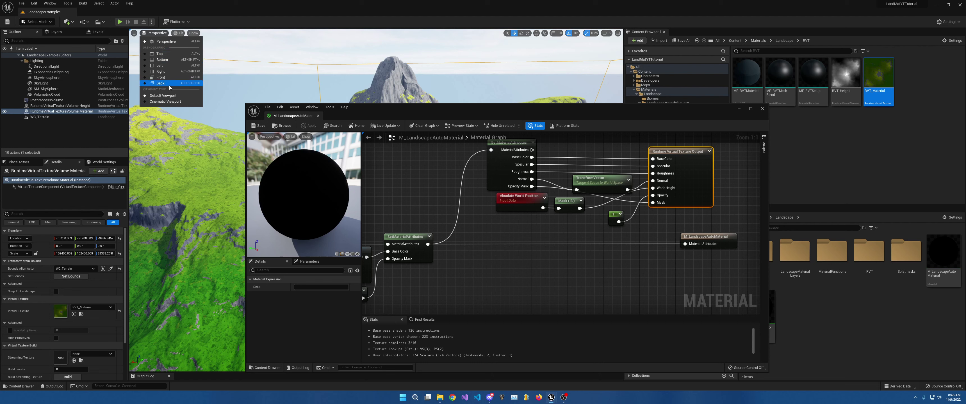
pyautogui.click(178, 33)
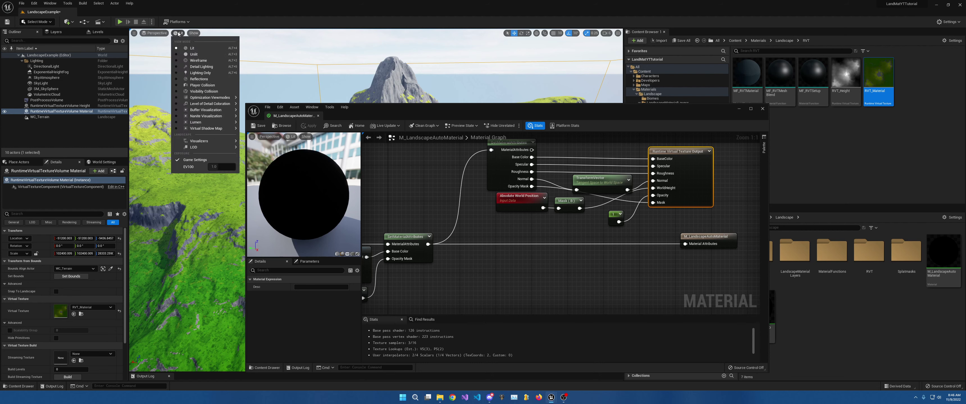
pyautogui.moveTo(213, 111)
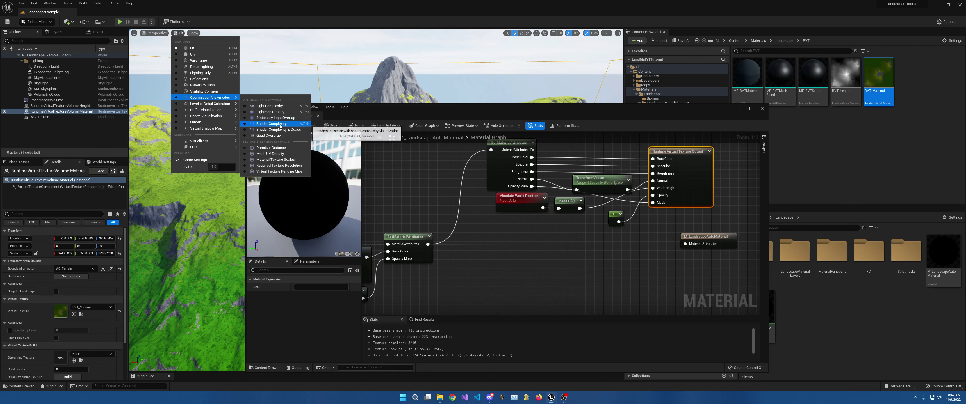
pyautogui.click(271, 124)
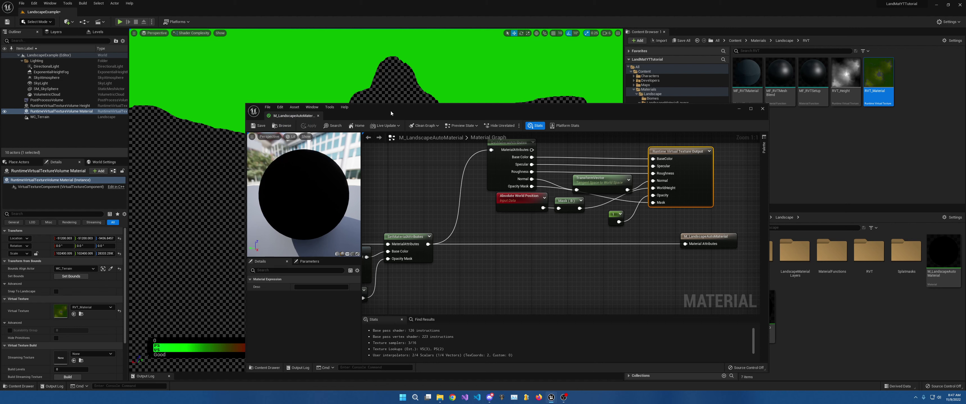
pyautogui.moveTo(375, 108); pyautogui.dragTo(545, 121)
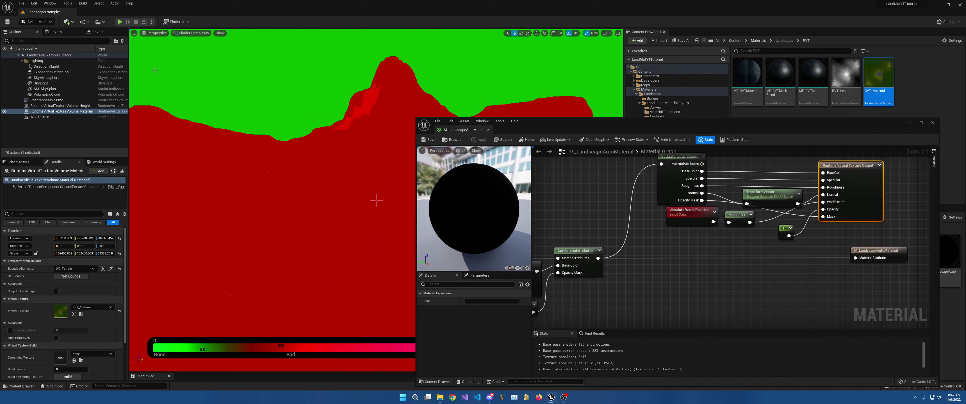
pyautogui.click(193, 33)
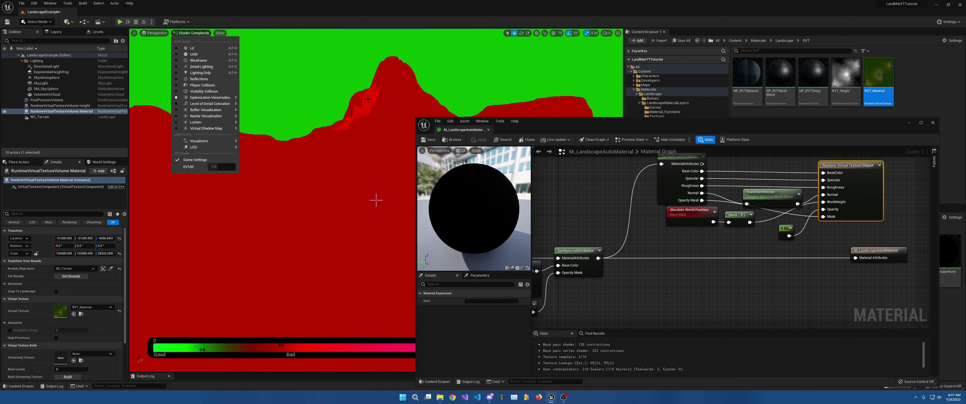
pyautogui.click(192, 48)
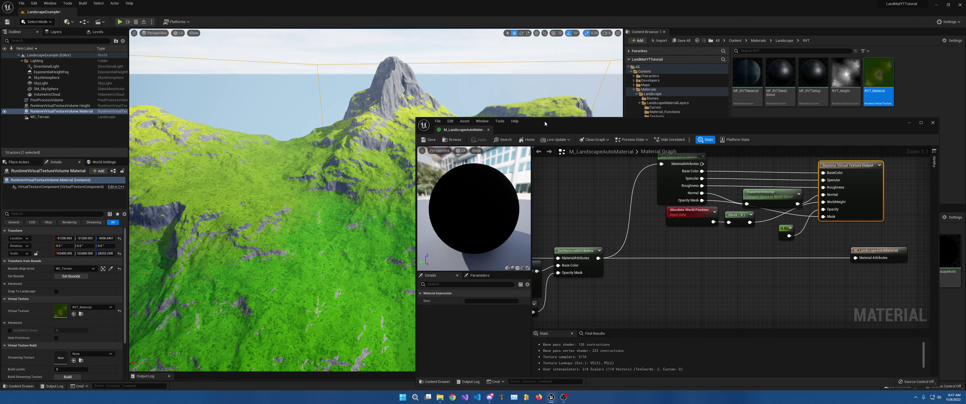
pyautogui.moveTo(543, 124); pyautogui.dragTo(366, 52)
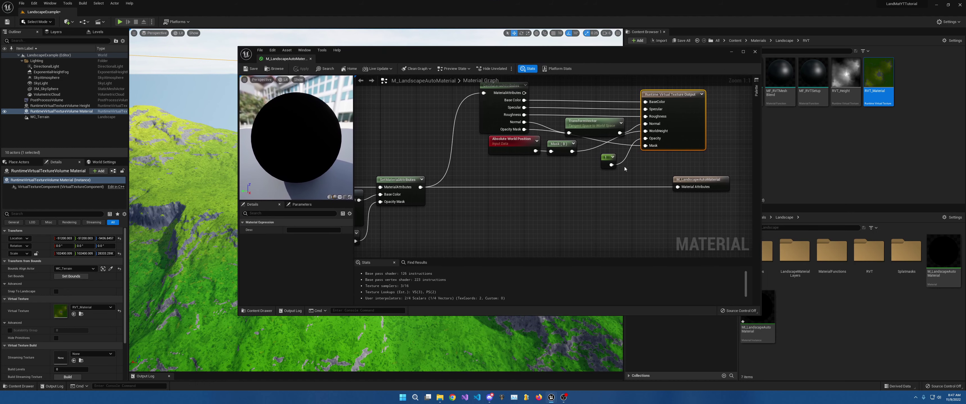
pyautogui.moveTo(624, 169); pyautogui.dragTo(597, 197, button='right')
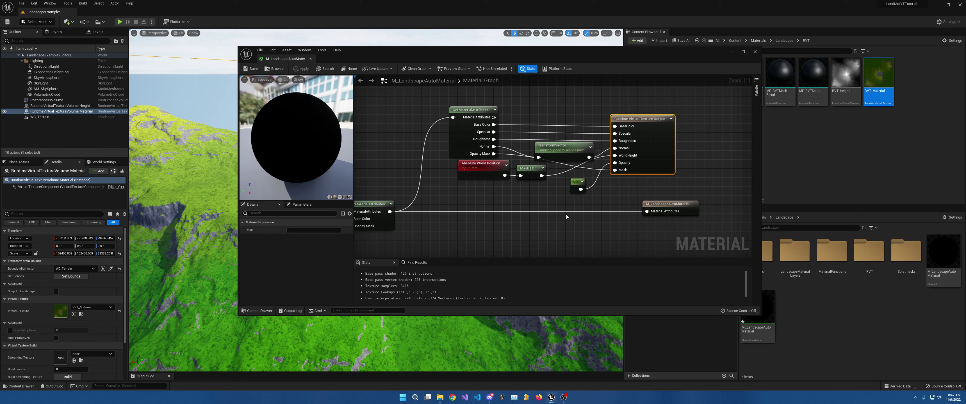
pyautogui.moveTo(547, 190); pyautogui.dragTo(572, 119, button='right')
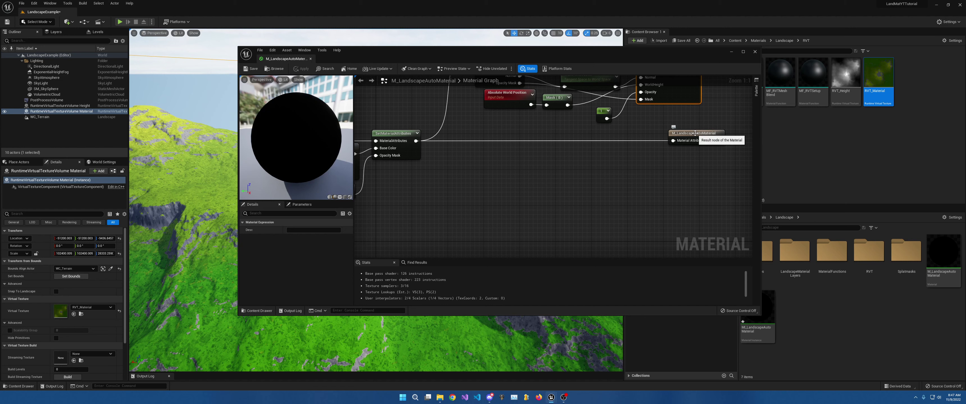
pyautogui.moveTo(637, 159); pyautogui.dragTo(612, 178, button='right')
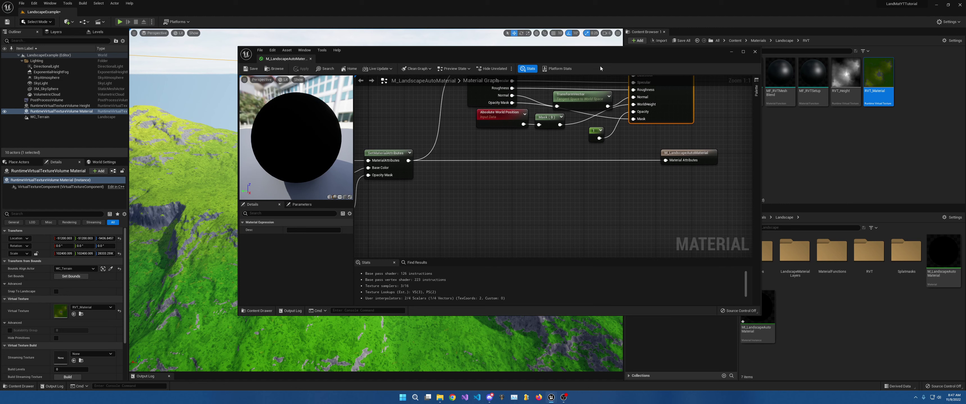
# Create a material function named MF_RVTMaterial_Example in the RVT folder.
pyautogui.moveTo(586, 59); pyautogui.dragTo(496, 49)
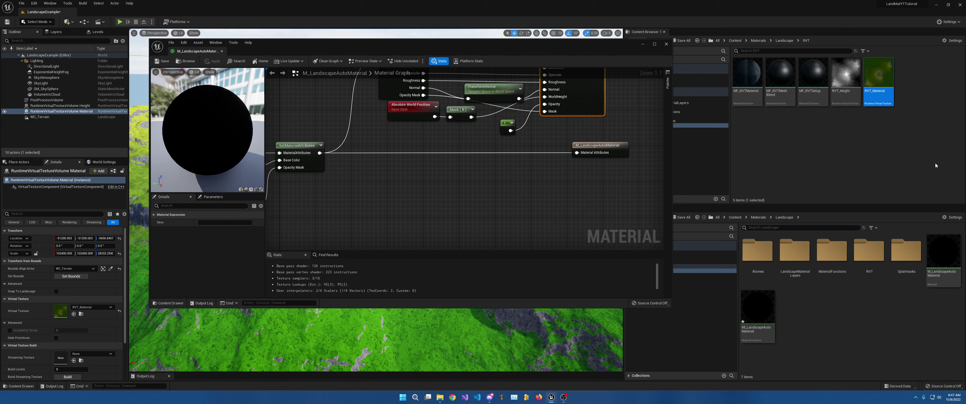
pyautogui.rightClick(748, 118)
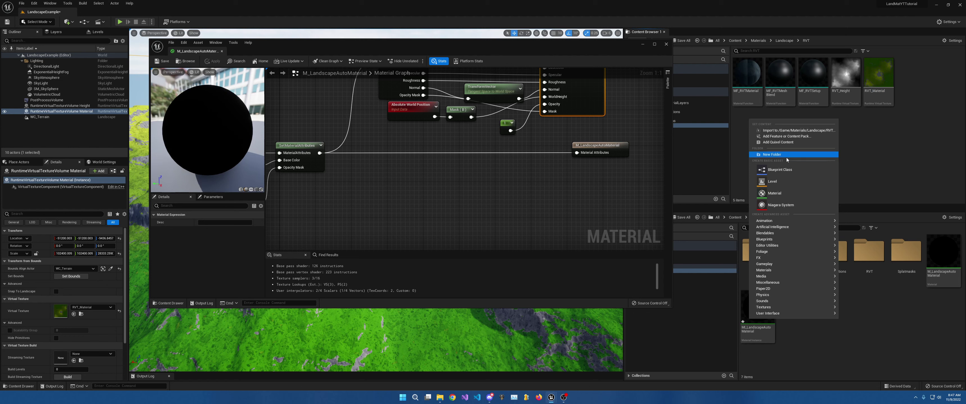
pyautogui.moveTo(825, 270)
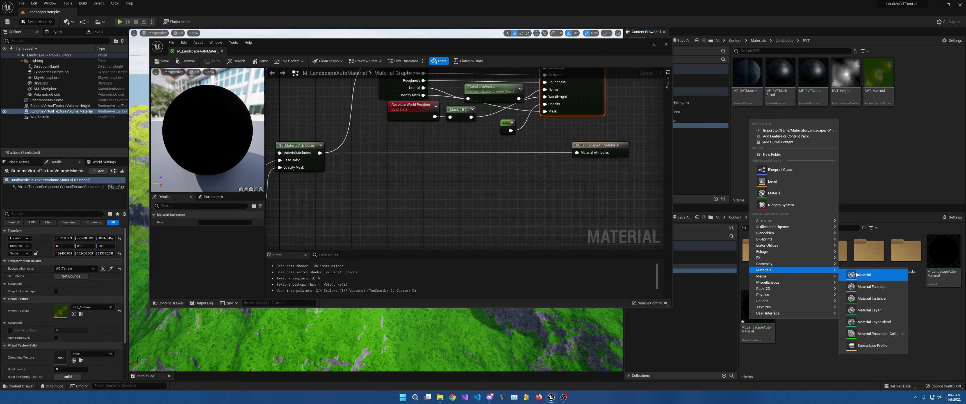
pyautogui.click(874, 286)
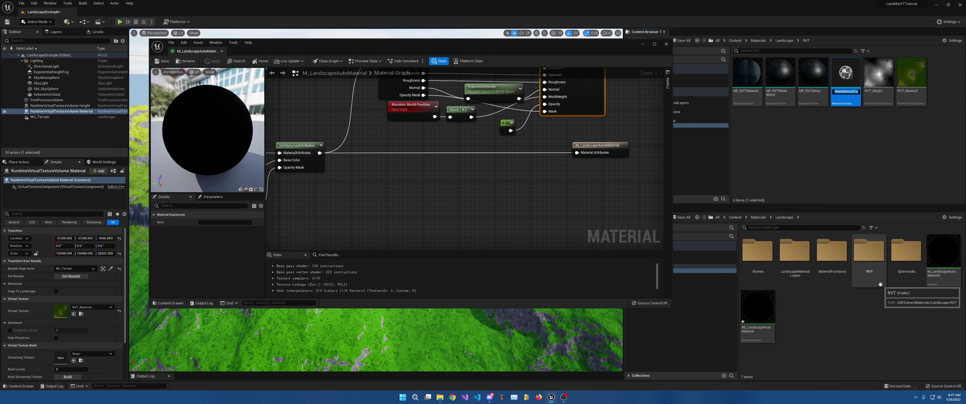
pyautogui.write('M')
pyautogui.write('F_RVTMaterial')
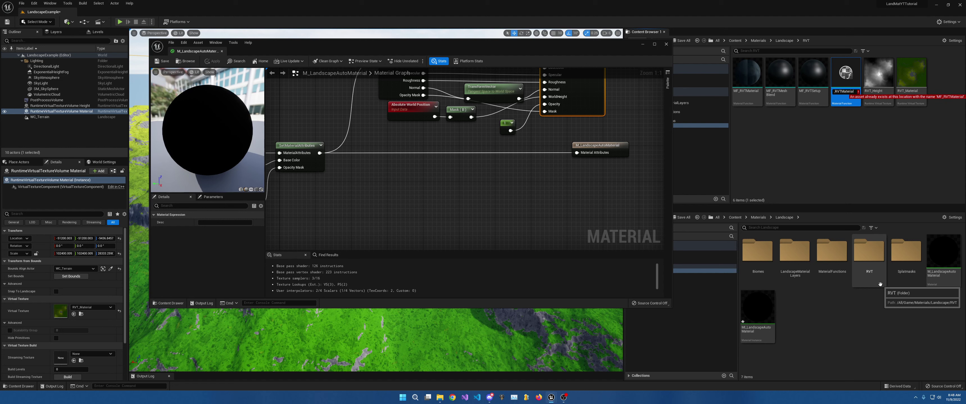
pyautogui.write('_')
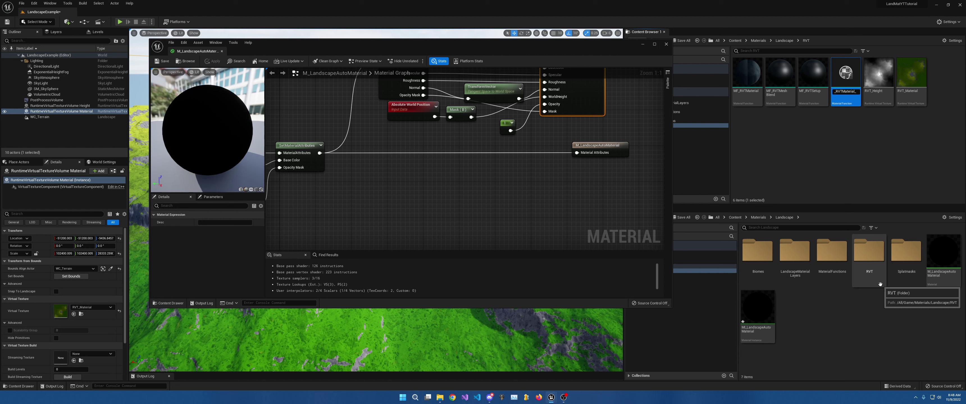
pyautogui.write('Example')
pyautogui.press('Return')
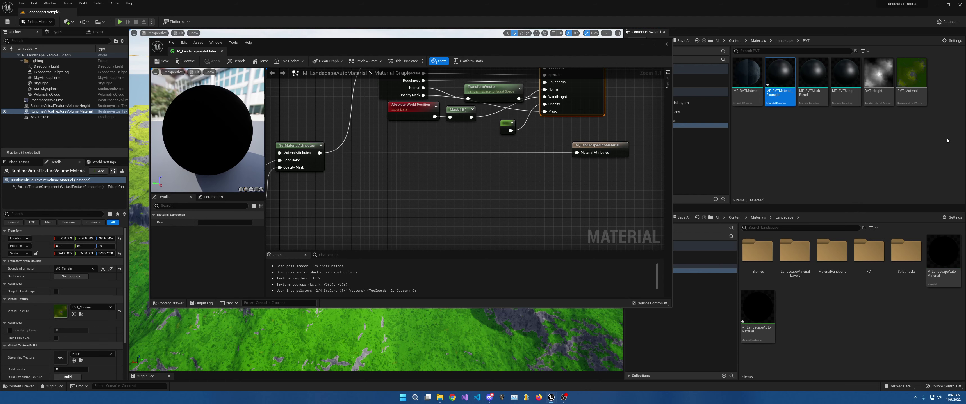
# Open MF_RVTMaterial_Example and add a RuntimeVirtualTextureSampleParameter node well before the Output Result node.
pyautogui.doubleClick(781, 71)
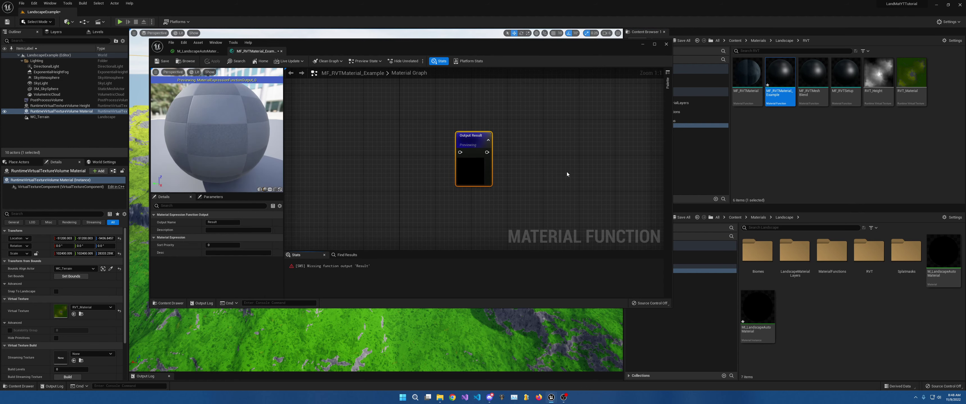
pyautogui.moveTo(527, 181); pyautogui.dragTo(508, 199, button='right')
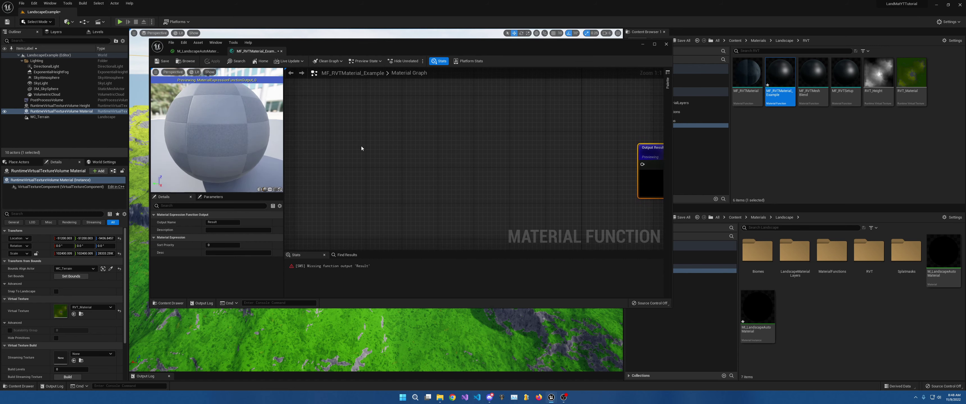
pyautogui.rightClick(338, 153)
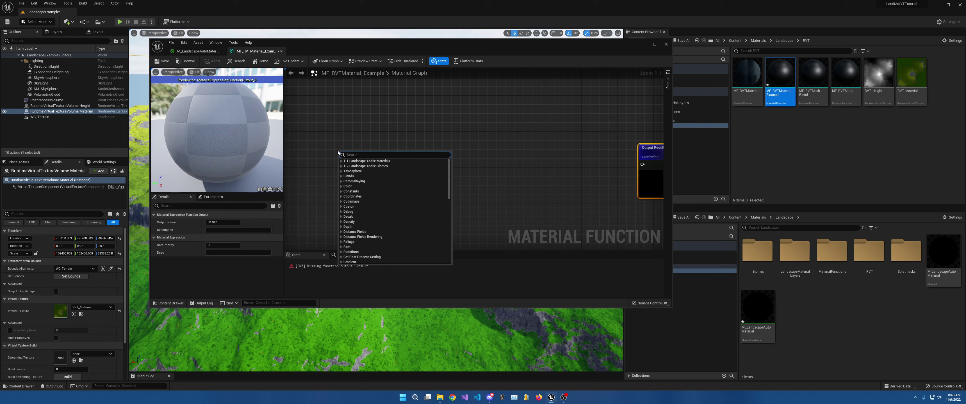
pyautogui.write('runtime')
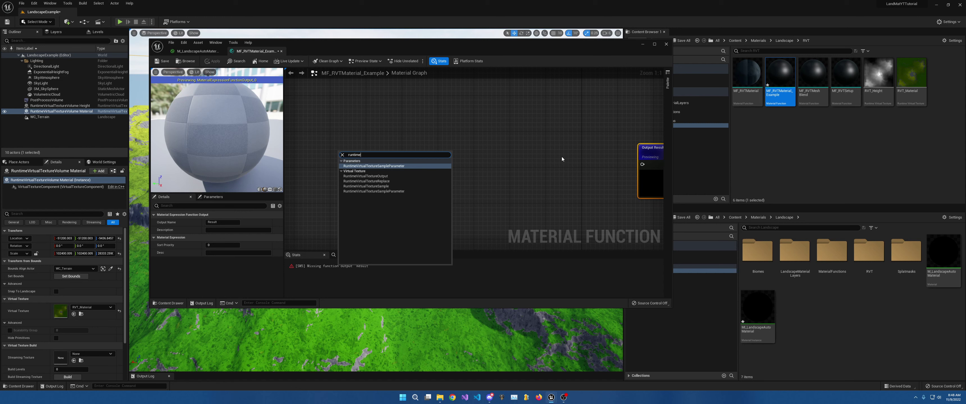
pyautogui.click(393, 167)
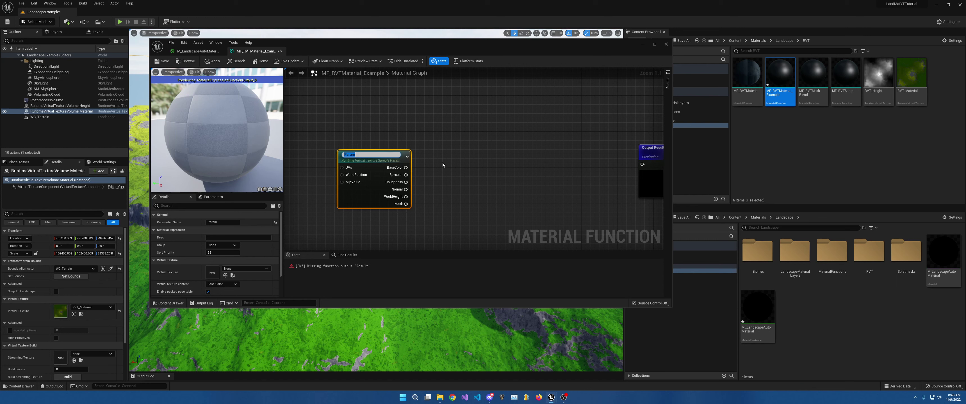
# Name the virtual texture sample parameter RVT Material Texture.
pyautogui.write('R')
pyautogui.press('BackSpace')
pyautogui.press('BackSpace')
pyautogui.press('BackSpace')
pyautogui.press('BackSpace')
pyautogui.write('ure')
pyautogui.press('Return')
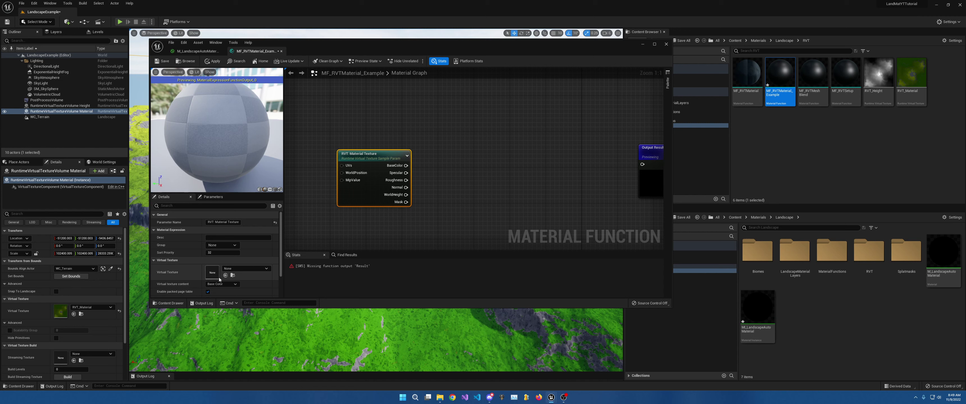
# Assign RVT_Material as the virtual texture of the RVT Material Texture parameter.
pyautogui.click(246, 269)
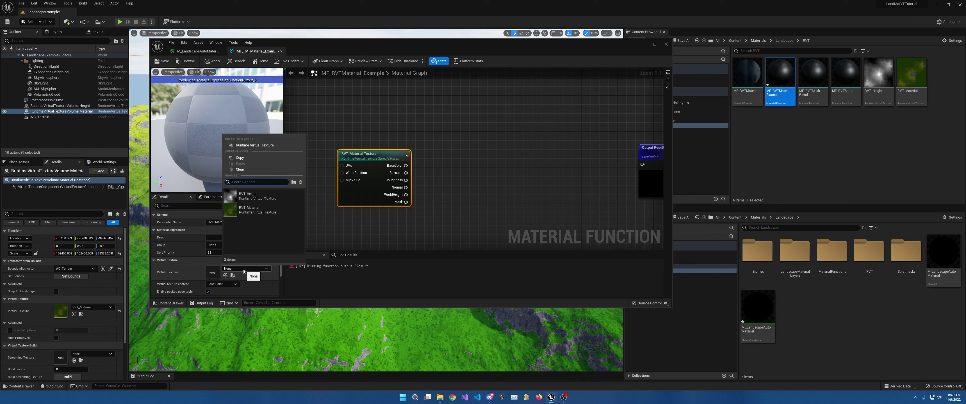
pyautogui.click(262, 209)
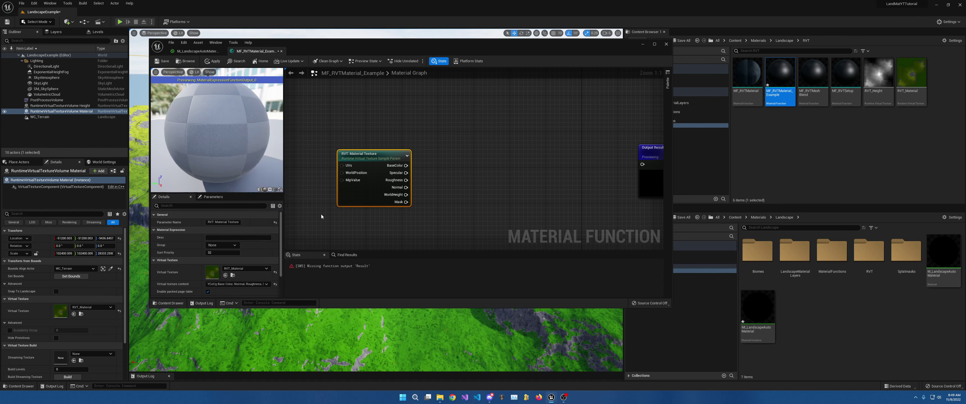
pyautogui.moveTo(320, 215); pyautogui.dragTo(359, 214, button='right')
pyautogui.moveTo(401, 197); pyautogui.dragTo(362, 194)
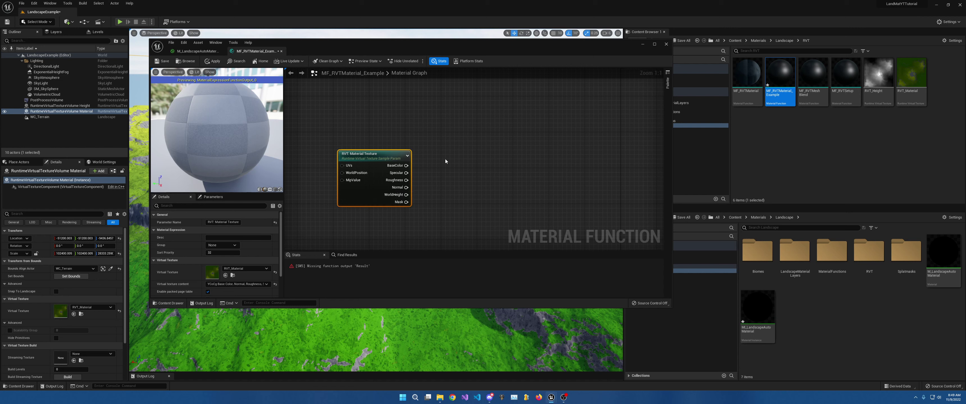
# Add a SetMaterialAttributes node before Output Result and give it five attribute elements.
pyautogui.moveTo(420, 138); pyautogui.dragTo(392, 131, button='right')
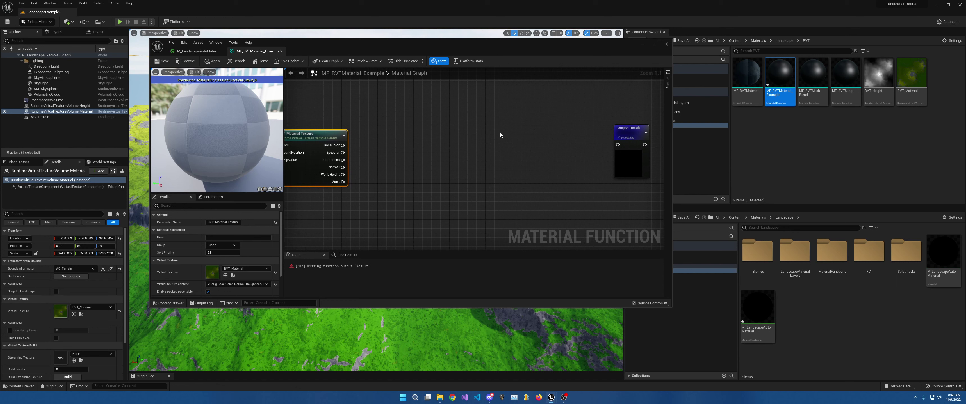
pyautogui.rightClick(523, 127)
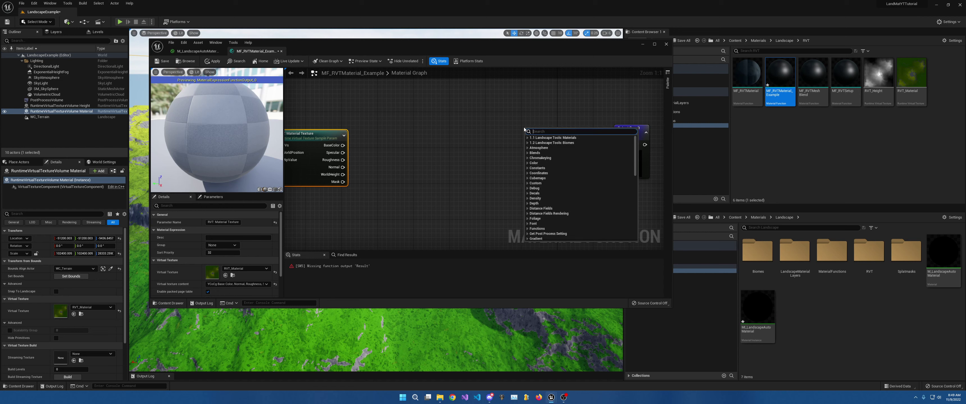
pyautogui.write('setm')
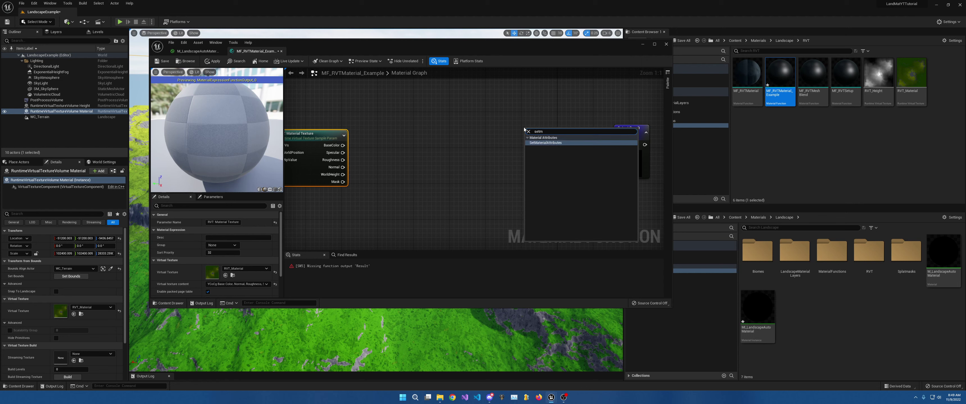
pyautogui.press('Return')
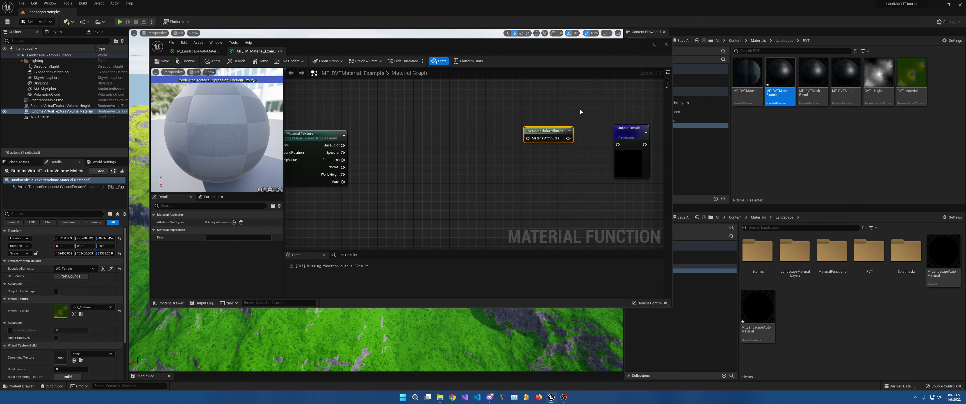
pyautogui.click(234, 223)
pyautogui.click(234, 222)
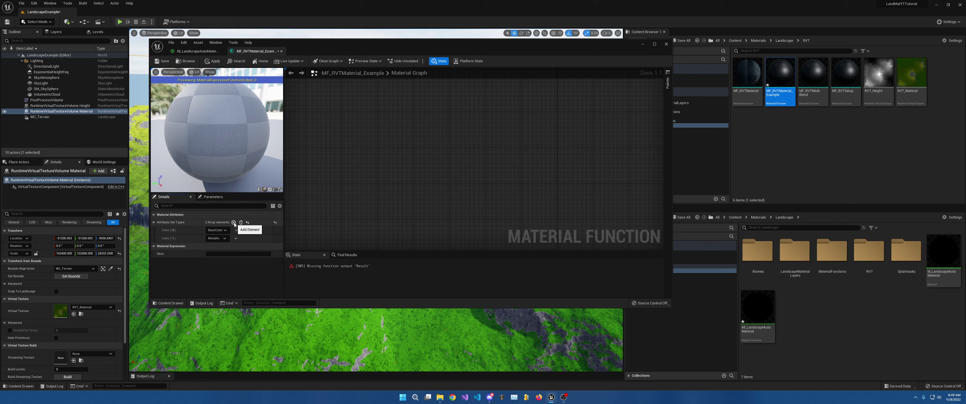
pyautogui.click(234, 222)
pyautogui.click(234, 222)
pyautogui.click(234, 222)
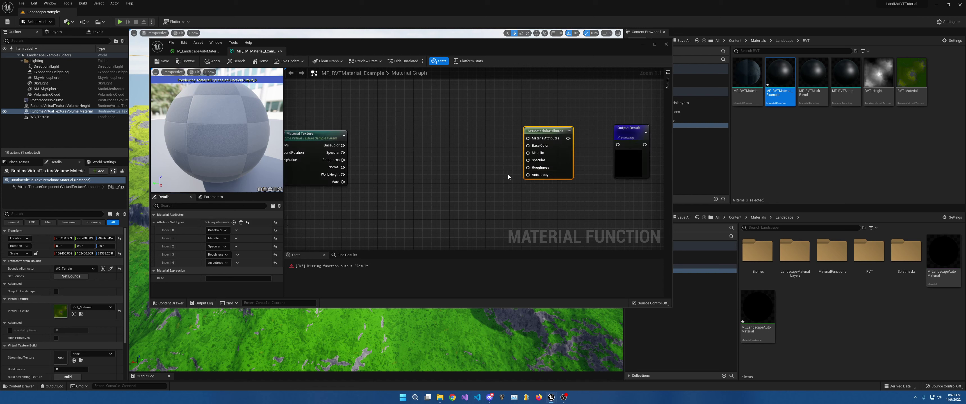
# Set the second and third attributes to Specular and Roughness, and wire the RVT sample's matching outputs into them.
pyautogui.moveTo(394, 172); pyautogui.dragTo(439, 163, button='right')
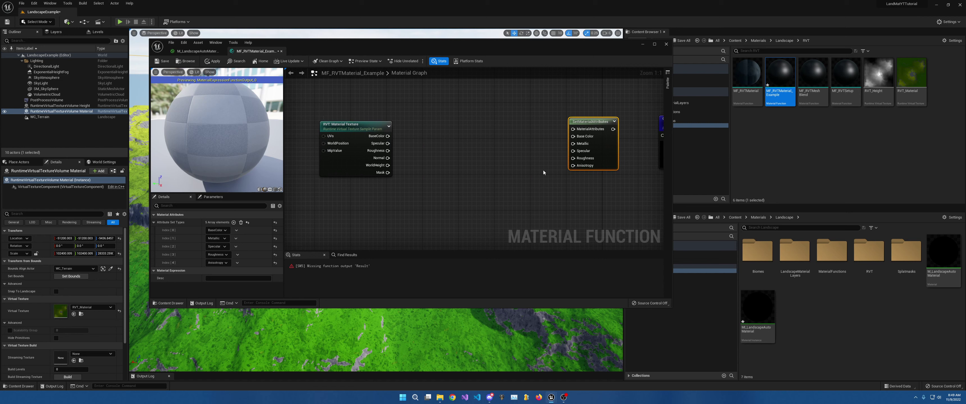
pyautogui.click(226, 240)
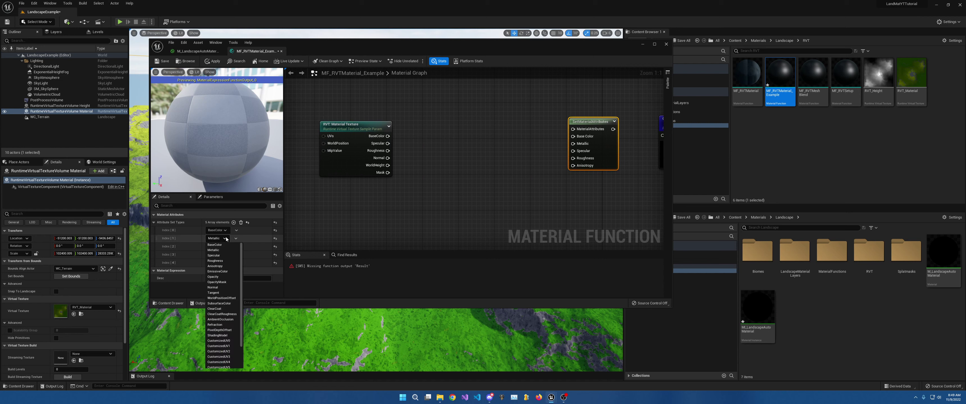
pyautogui.click(222, 256)
pyautogui.moveTo(387, 143); pyautogui.dragTo(573, 144)
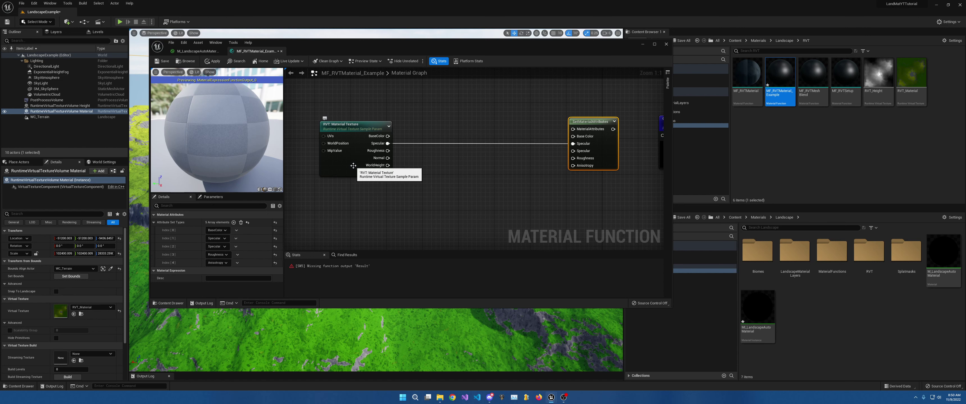
pyautogui.click(225, 247)
pyautogui.click(215, 269)
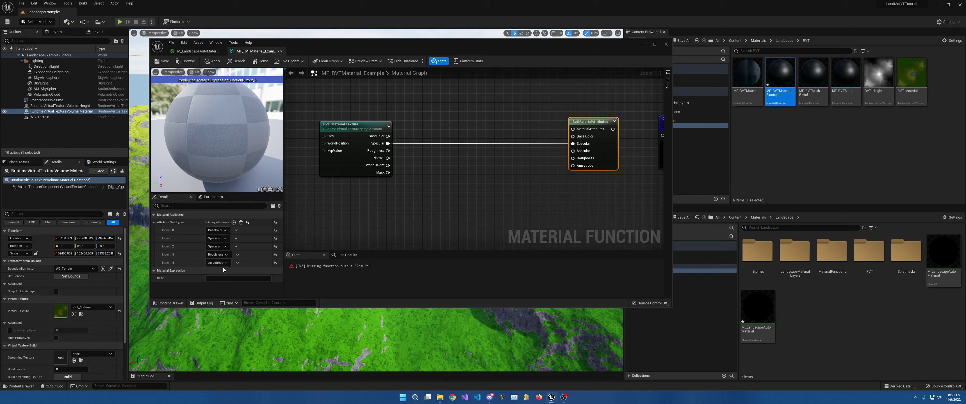
pyautogui.moveTo(388, 151); pyautogui.dragTo(573, 151)
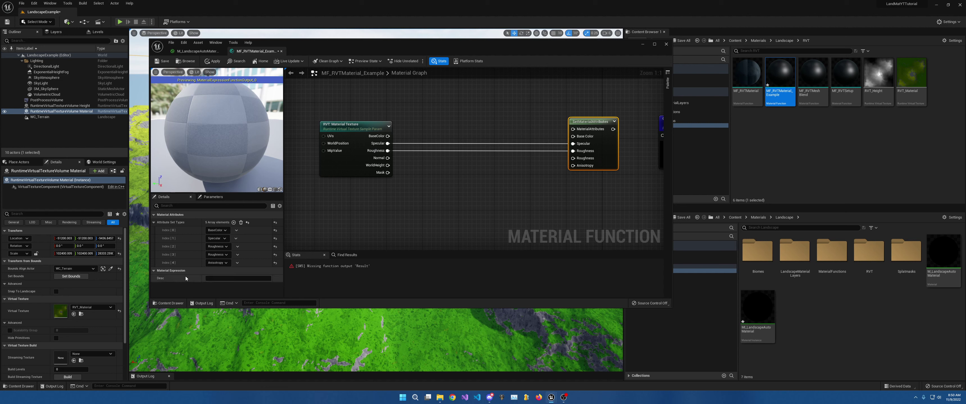
# Change the fifth attribute to OpacityMask and connect the RVT sample's Mask output to it.
pyautogui.click(224, 262)
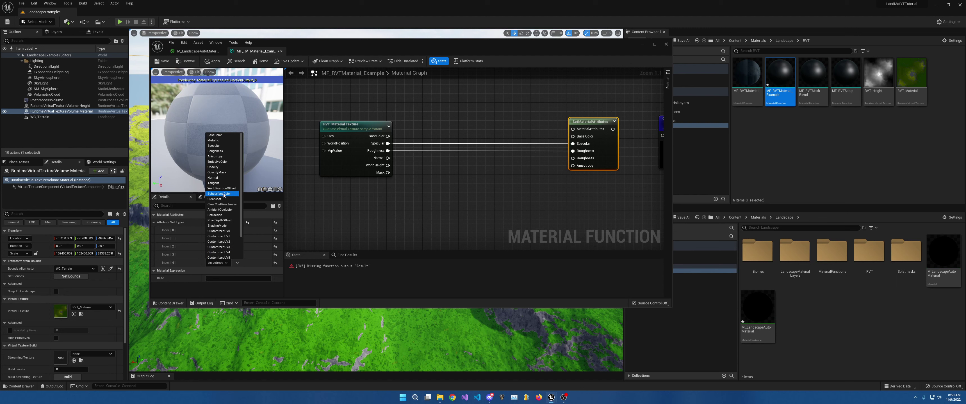
pyautogui.click(217, 172)
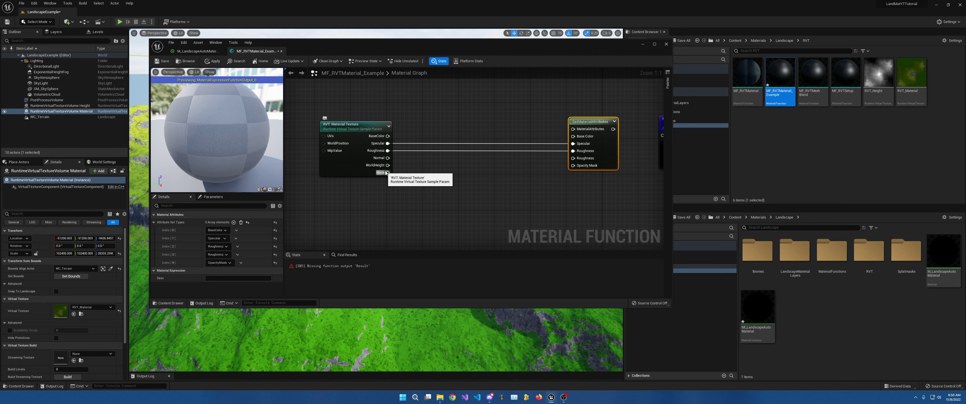
pyautogui.moveTo(386, 173); pyautogui.dragTo(572, 166)
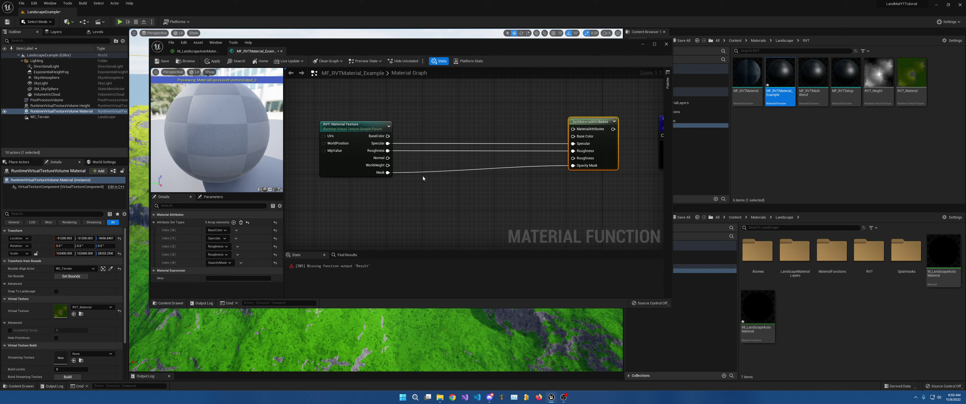
# Connect the SetMaterialAttributes output to the Output Result node.
pyautogui.moveTo(439, 171); pyautogui.dragTo(413, 175, button='right')
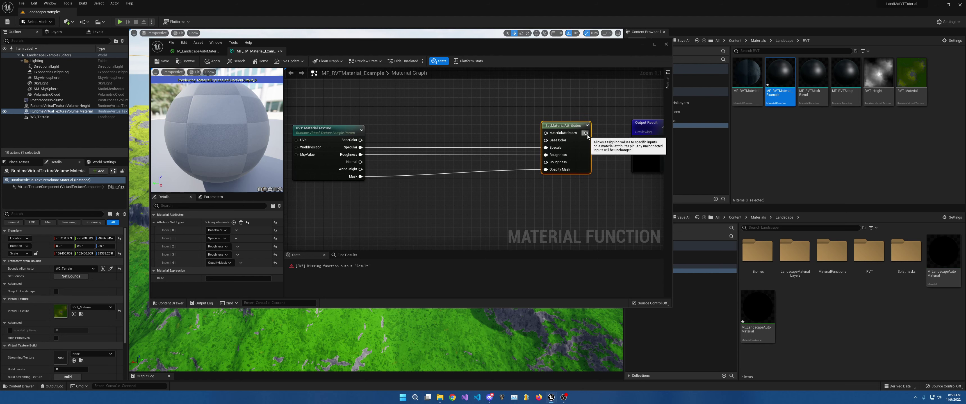
pyautogui.moveTo(585, 133); pyautogui.dragTo(648, 123)
pyautogui.click(647, 127)
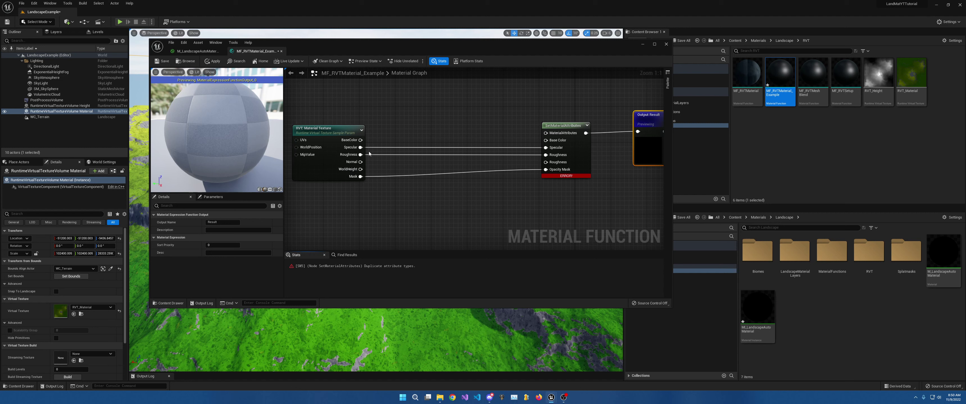
pyautogui.moveTo(459, 115); pyautogui.dragTo(441, 156, button='right')
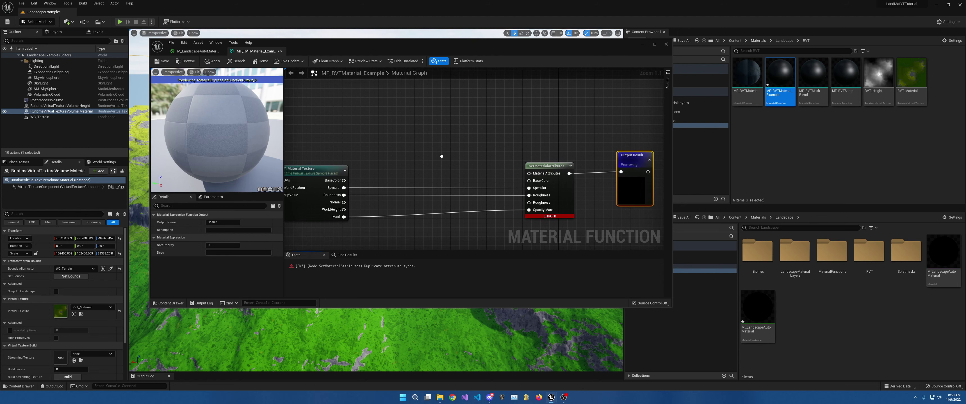
pyautogui.click(488, 148)
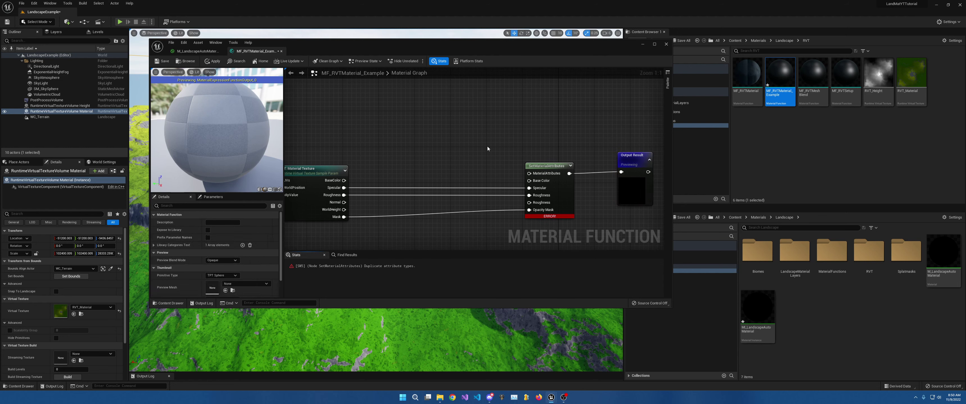
# Add an MF_ColorControls function between the RVT sample's BaseColor output and the Base Color input of SetMaterialAttributes.
pyautogui.rightClick(450, 119)
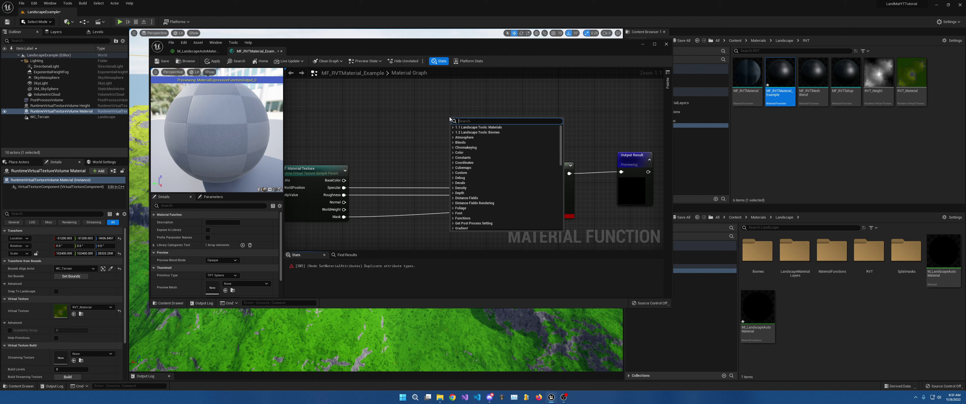
pyautogui.write('mf')
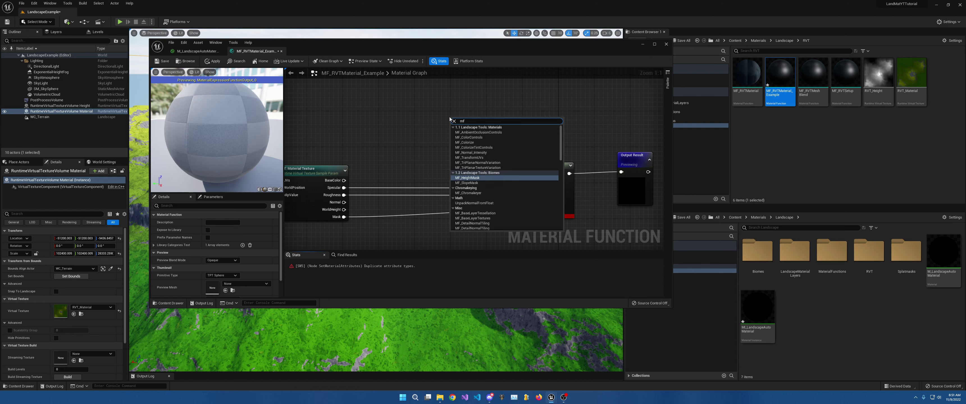
pyautogui.write('_col')
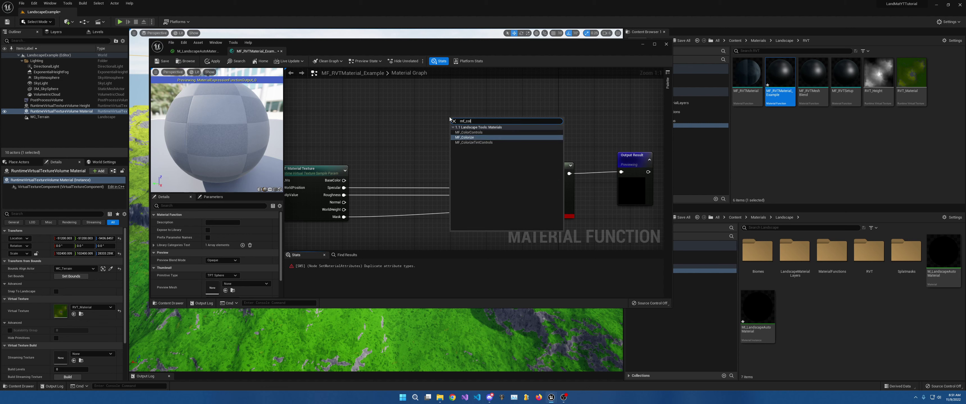
pyautogui.press('Up')
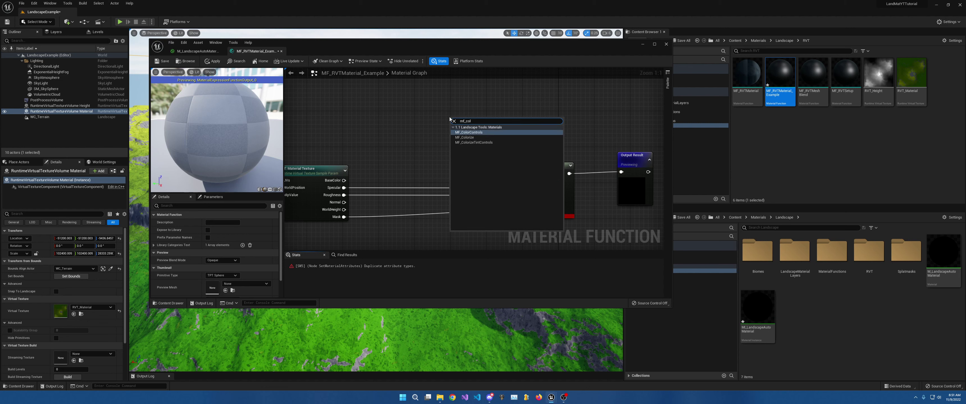
pyautogui.press('Return')
pyautogui.moveTo(511, 127); pyautogui.dragTo(522, 181)
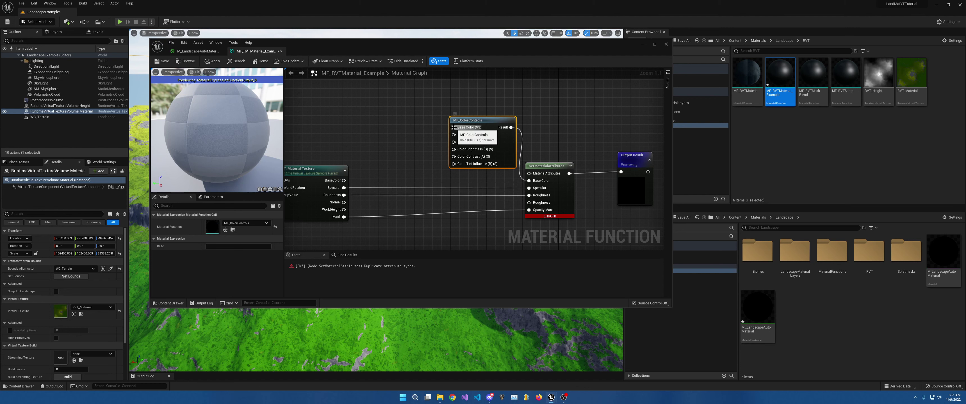
pyautogui.moveTo(454, 127); pyautogui.dragTo(344, 181)
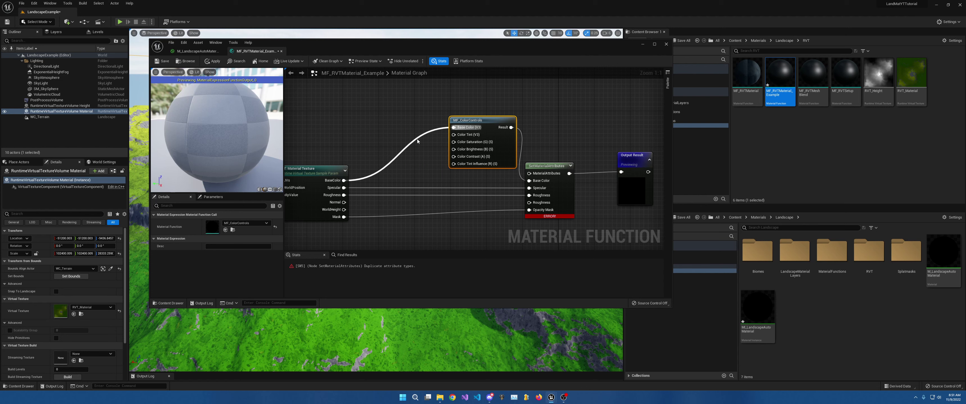
# Reroute the BaseColor wire above the RVT sample and shift MF_ColorControls and SetMaterialAttributes closer to Output Result.
pyautogui.doubleClick(417, 141)
pyautogui.moveTo(417, 141); pyautogui.dragTo(368, 132)
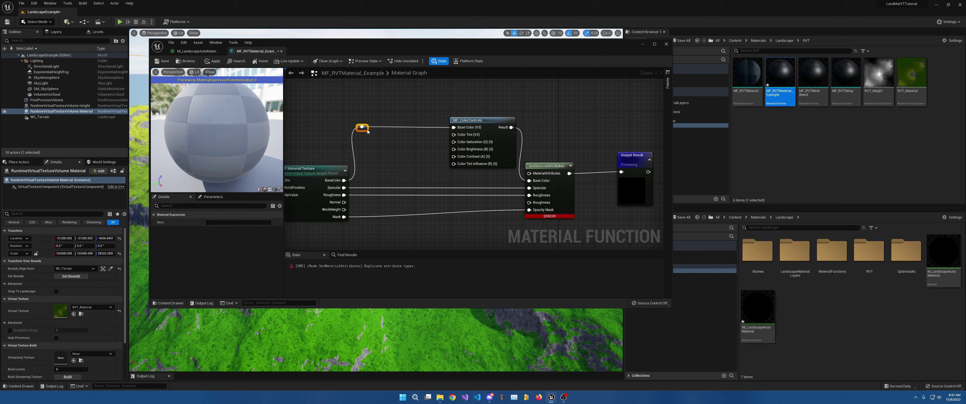
pyautogui.moveTo(506, 106); pyautogui.dragTo(547, 198)
pyautogui.moveTo(560, 172); pyautogui.dragTo(598, 170)
pyautogui.moveTo(539, 96); pyautogui.dragTo(588, 95)
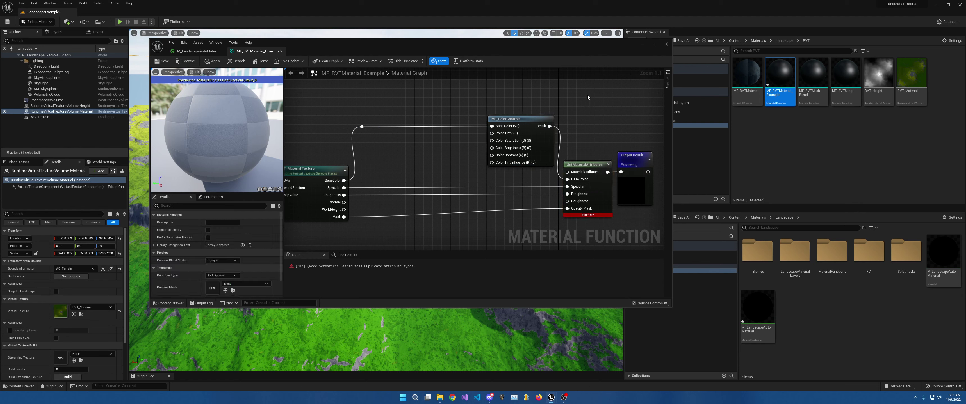
# Add a vector parameter named RVT Color Resample between the RVT sample and MF_ColorControls.
pyautogui.moveTo(441, 113); pyautogui.dragTo(464, 114, button='right')
pyautogui.moveTo(436, 144); pyautogui.dragTo(449, 143, button='right')
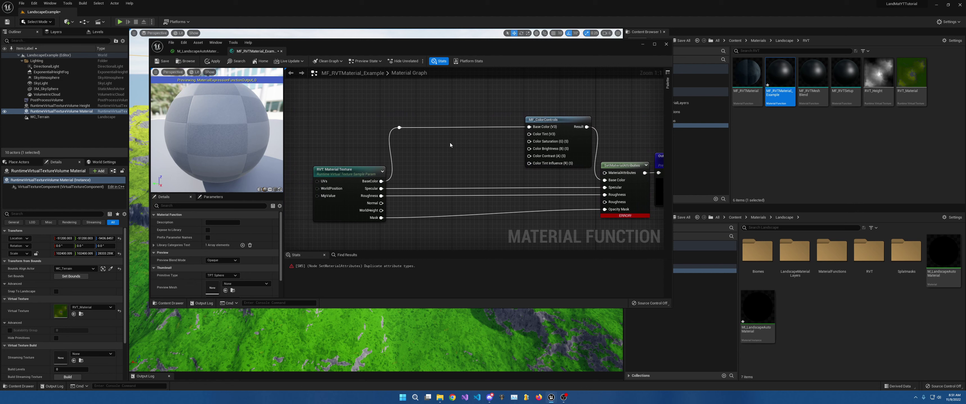
pyautogui.click(424, 133)
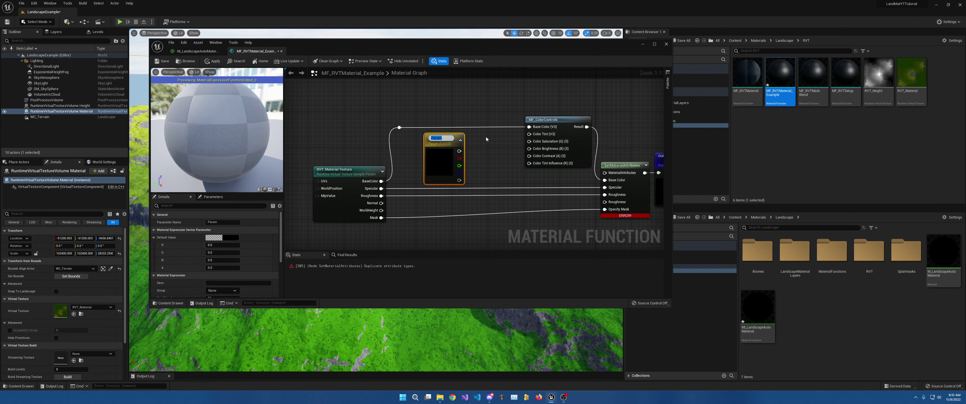
pyautogui.write('RVT: Color Resample')
pyautogui.press('Return')
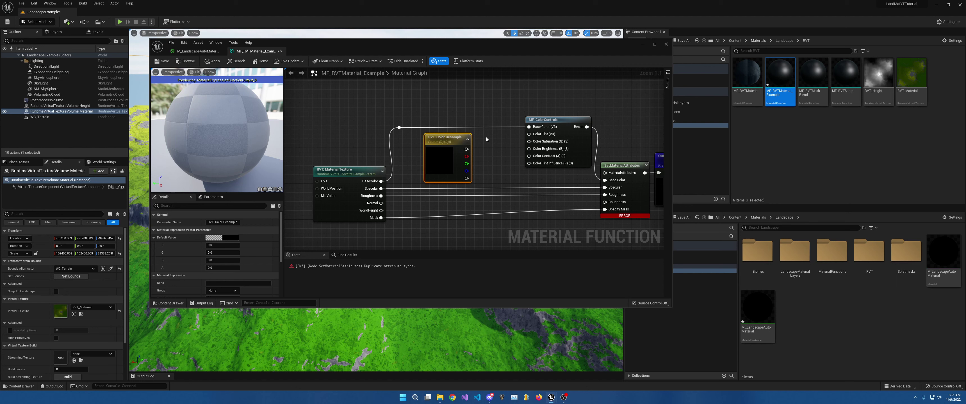
# Set RVT Color Resample's default R, G, B and A to 1 and connect it to MF_ColorControls' Color Tint input.
pyautogui.click(222, 245)
pyautogui.write('1')
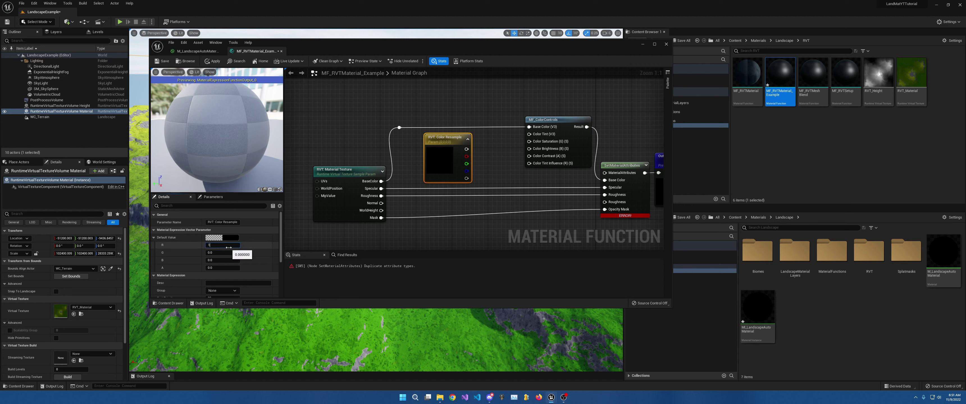
pyautogui.click(233, 251)
pyautogui.write('1')
pyautogui.press('Tab')
pyautogui.write('1')
pyautogui.press('Tab')
pyautogui.write('1')
pyautogui.moveTo(466, 149); pyautogui.dragTo(529, 134)
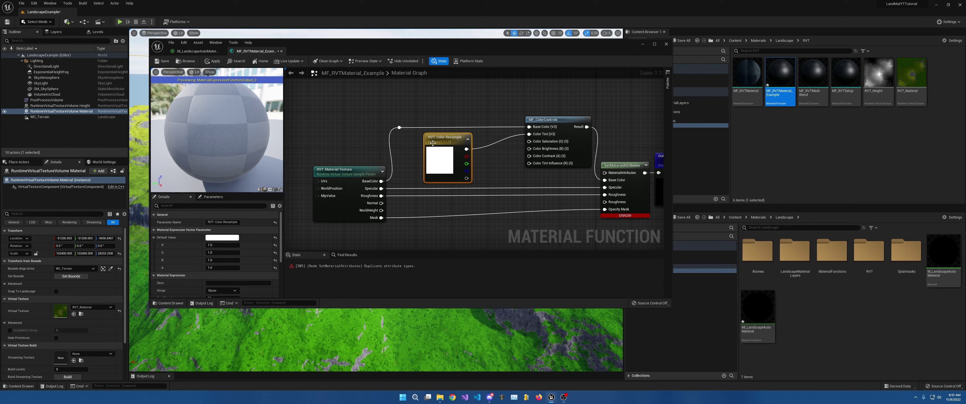
pyautogui.moveTo(423, 143); pyautogui.dragTo(409, 141)
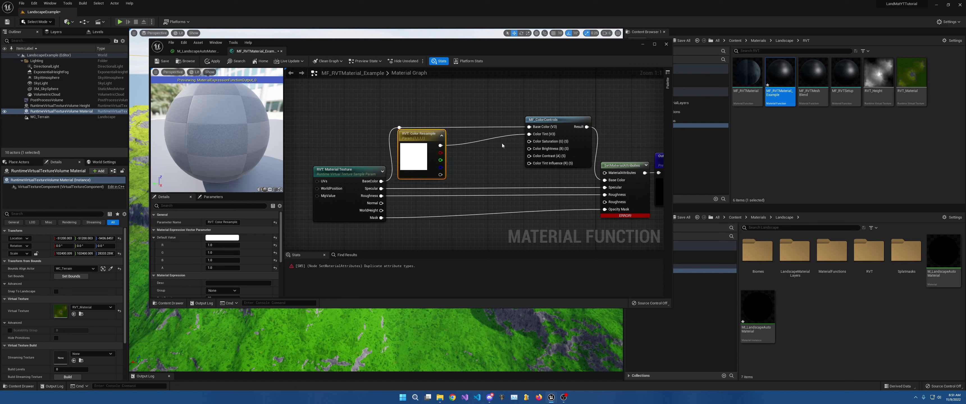
# Add a vector parameter named RVT Color Controls between RVT Color Resample and MF_ColorControls.
pyautogui.click(473, 152)
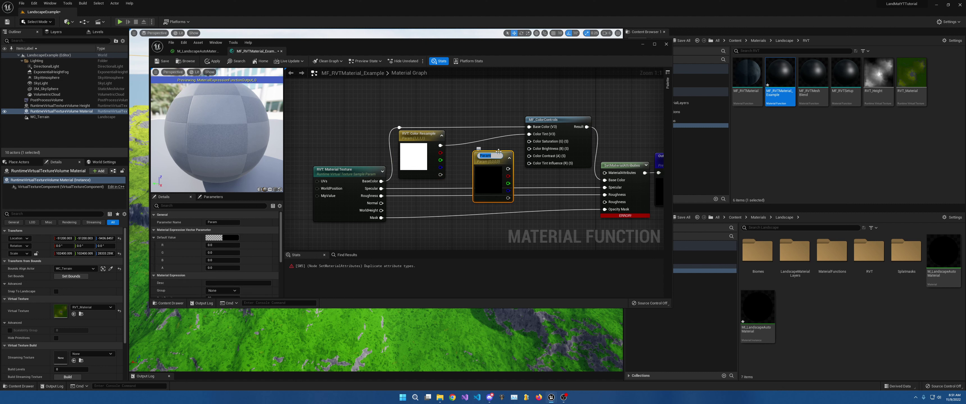
pyautogui.write('RV')
pyautogui.write('T: Color Control')
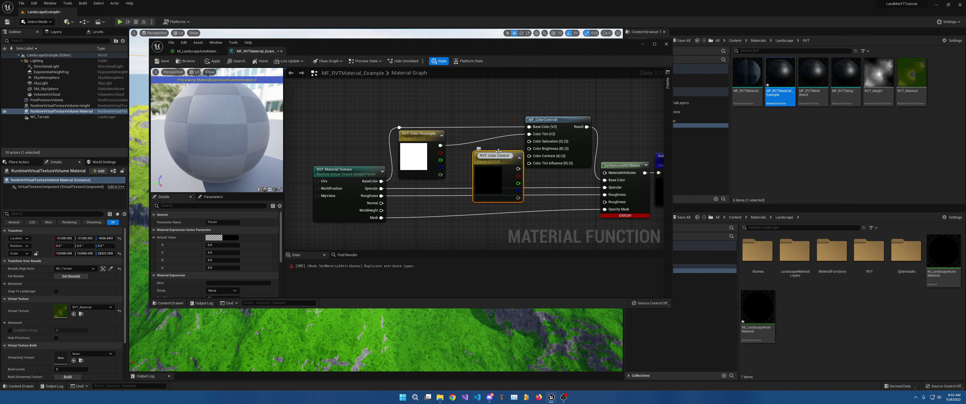
pyautogui.write('s')
pyautogui.press('Return')
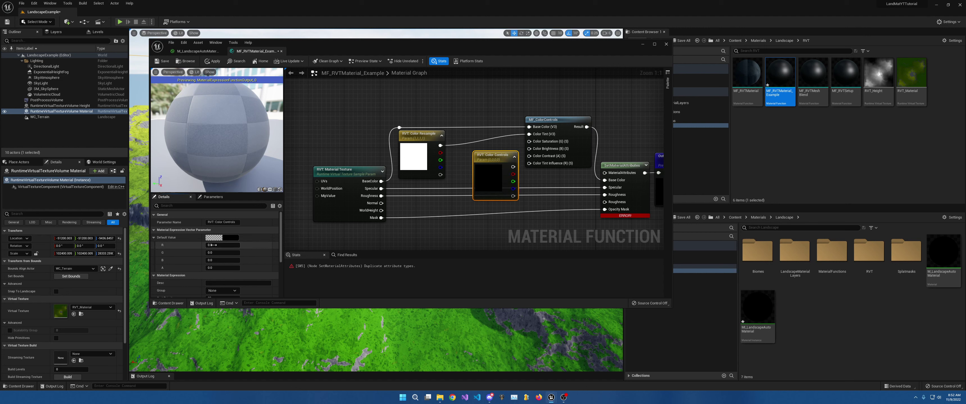
# Set RVT Color Controls' default R, G, B and A values to 1.
pyautogui.write('1')
pyautogui.press('Tab')
pyautogui.write('1')
pyautogui.press('Tab')
pyautogui.write('1')
pyautogui.press('Tab')
pyautogui.write('1')
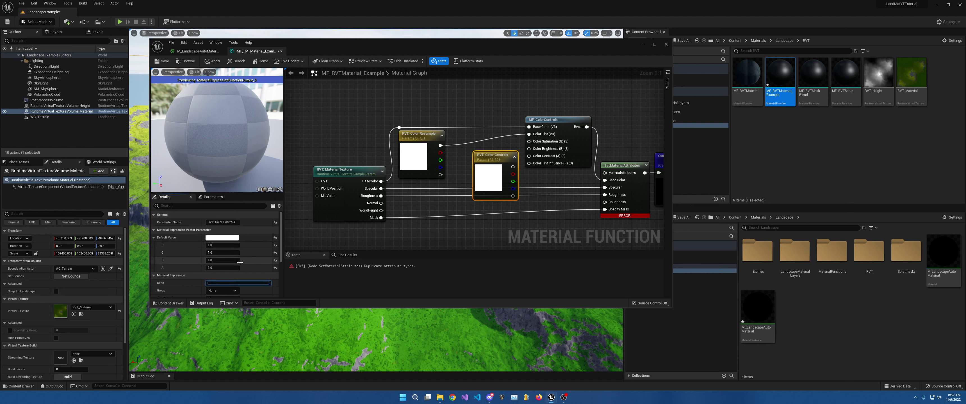
pyautogui.press('Tab')
# Name RVT Color Controls' R, G, B and A channels Tint Influence, Saturation, Brightness and Control.
pyautogui.scroll(-2, 239, 263)
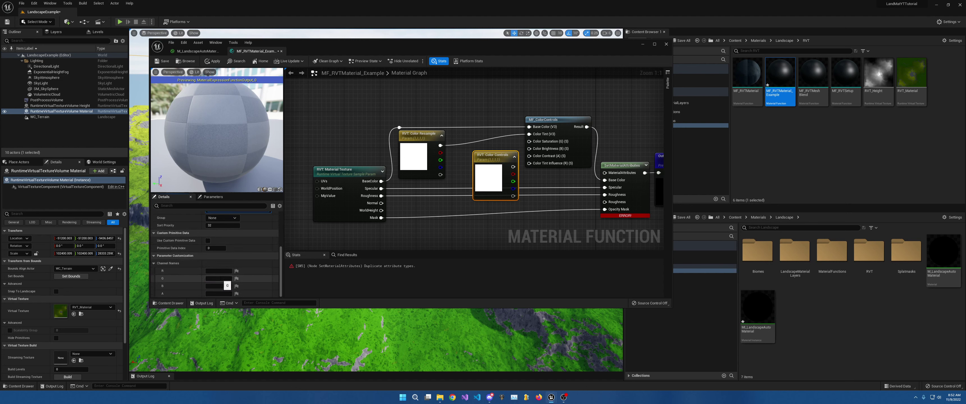
pyautogui.click(218, 272)
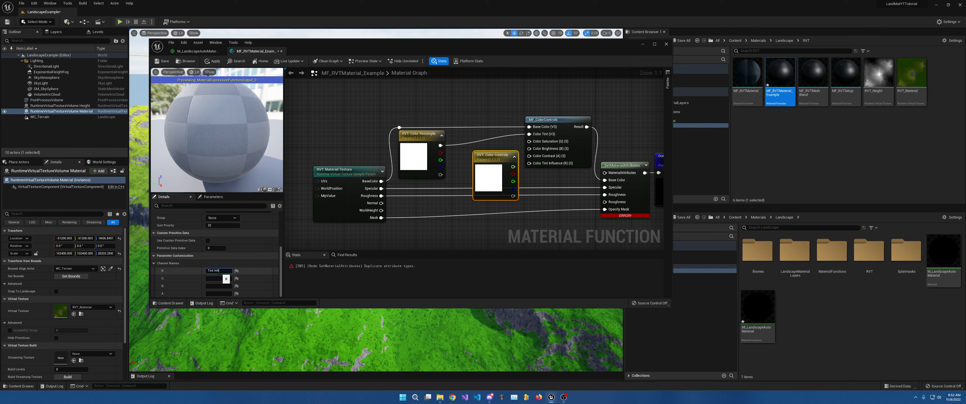
pyautogui.click(221, 278)
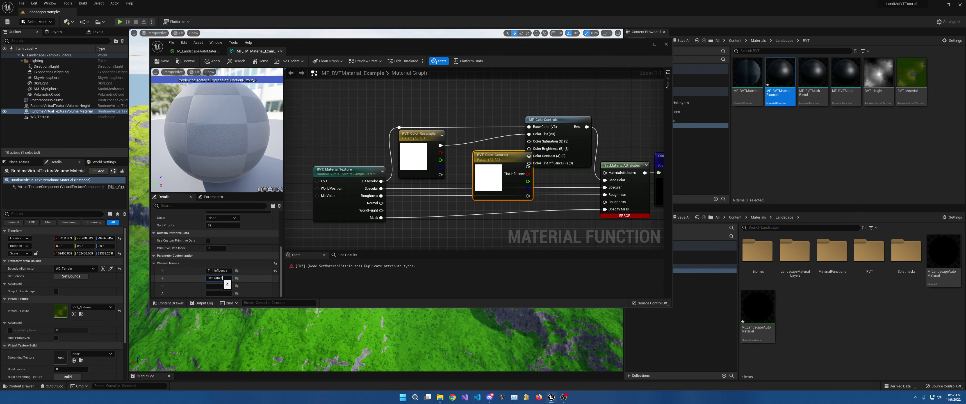
pyautogui.write('Saturation')
pyautogui.click(221, 286)
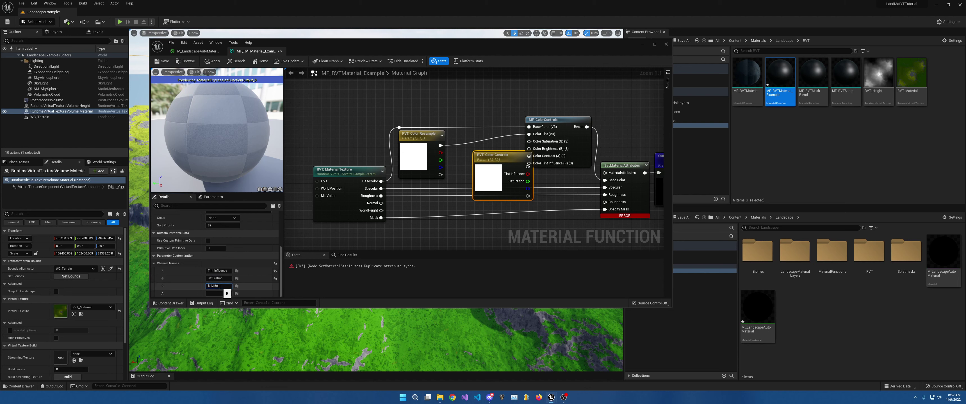
pyautogui.write('Brightness')
pyautogui.press('Return')
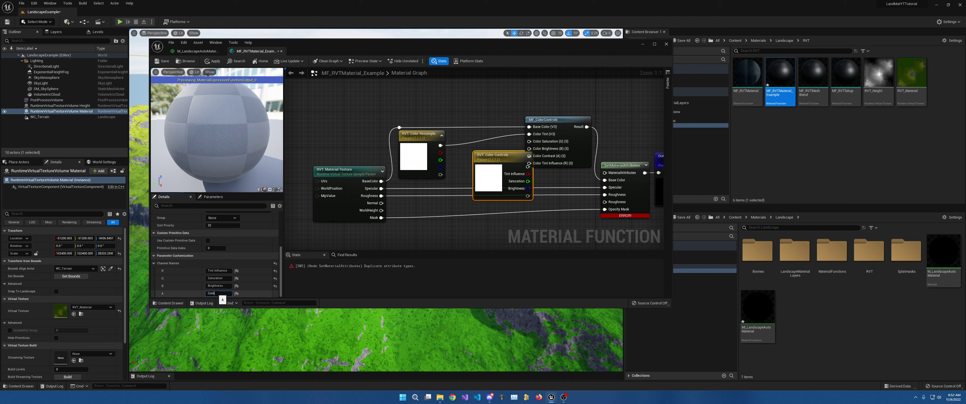
pyautogui.press('Return')
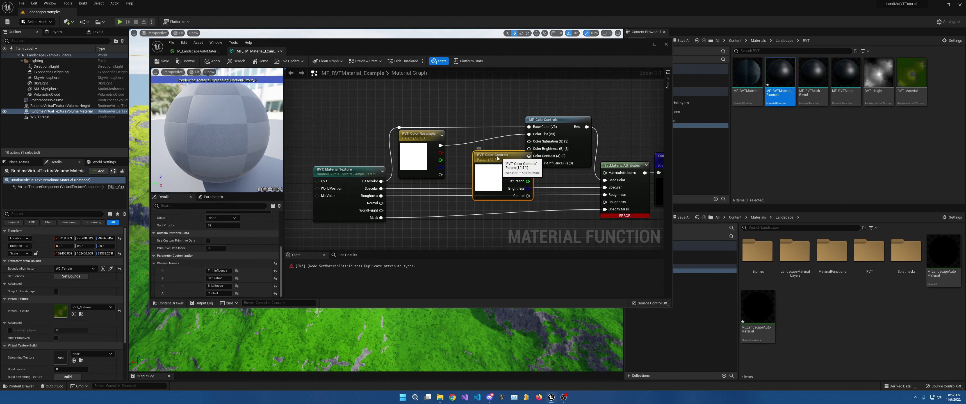
# Connect RVT Color Controls' four channels to MF_ColorControls' saturation, brightness, contrast and tint influence inputs, and reroute the Color Tint wire above the parameter.
pyautogui.moveTo(498, 157); pyautogui.dragTo(529, 141)
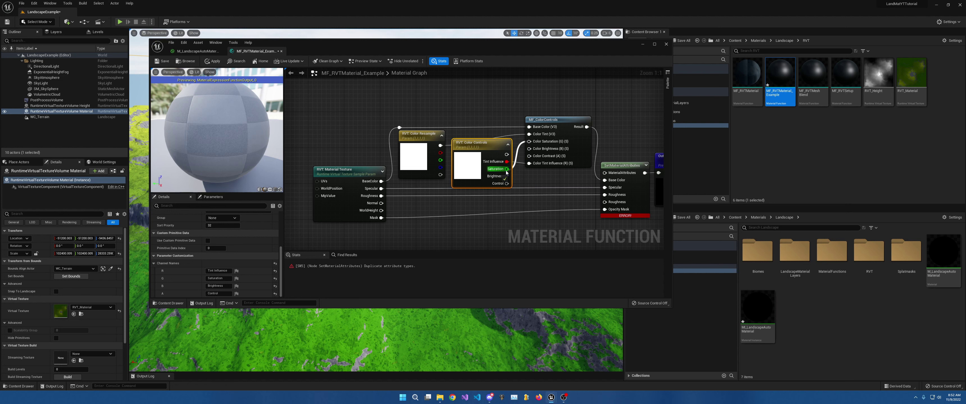
pyautogui.moveTo(506, 176)
pyautogui.mouseDown()
pyautogui.moveTo(528, 149)
pyautogui.moveTo(506, 184)
pyautogui.mouseUp()
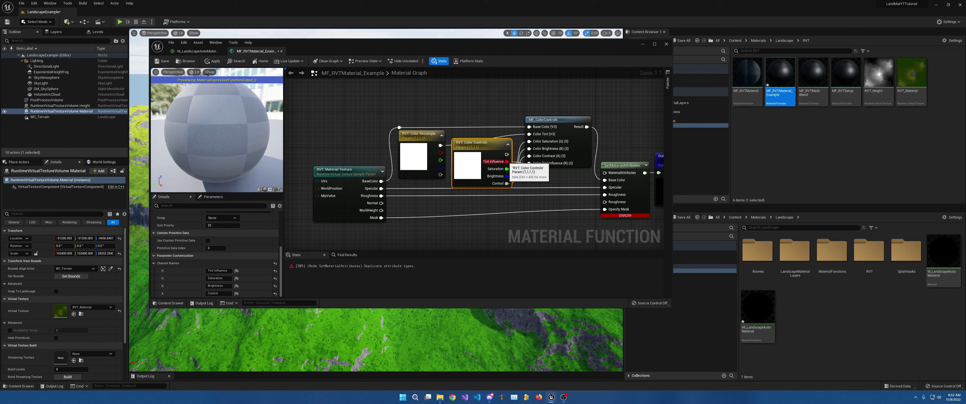
pyautogui.doubleClick(508, 135)
pyautogui.moveTo(514, 141); pyautogui.dragTo(464, 139)
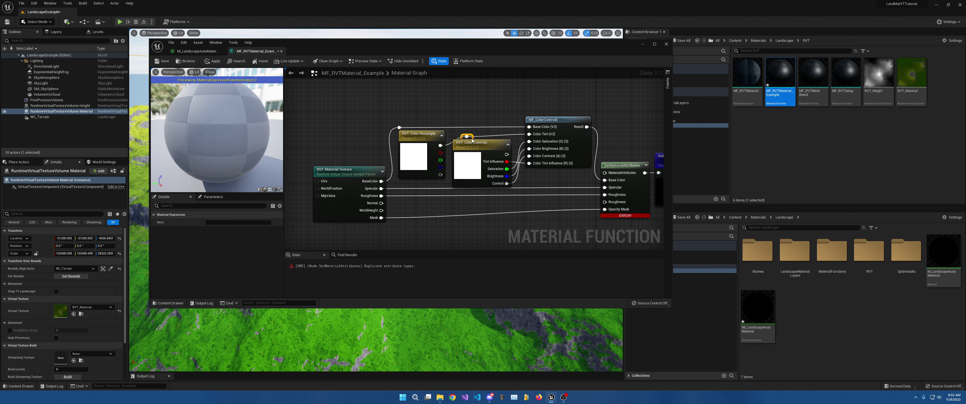
pyautogui.click(541, 120)
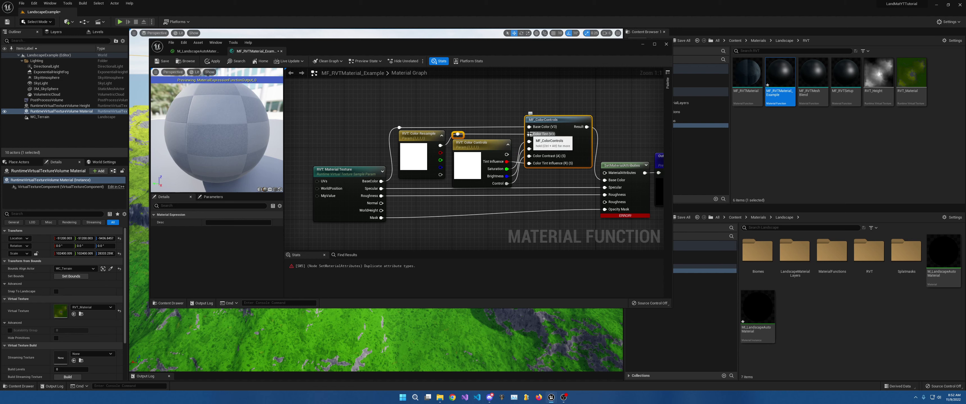
pyautogui.click(518, 149)
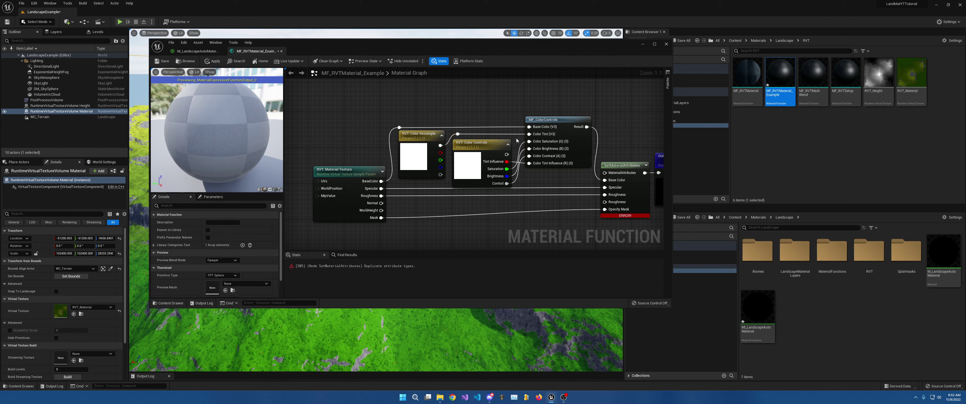
# Move SetMaterialAttributes farther from MF_ColorControls to make room for more nodes.
pyautogui.moveTo(525, 191); pyautogui.dragTo(535, 142, button='right')
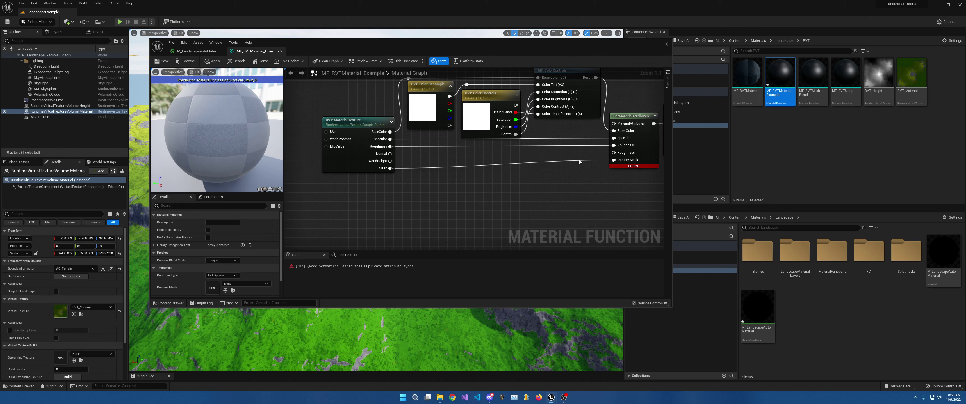
pyautogui.moveTo(579, 159); pyautogui.dragTo(498, 169, button='right')
pyautogui.moveTo(633, 179); pyautogui.dragTo(652, 126)
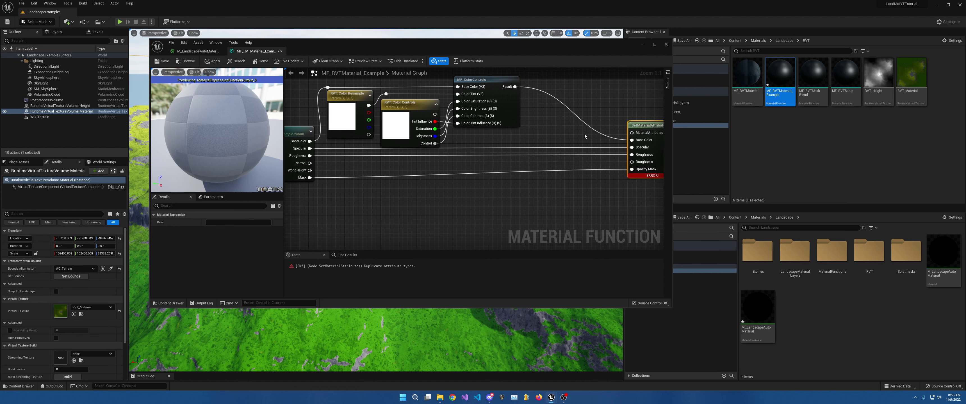
# Add two reroute points to the Mask to Opacity Mask wire and route it in a straight line below the other connections.
pyautogui.moveTo(460, 176); pyautogui.dragTo(528, 143, button='right')
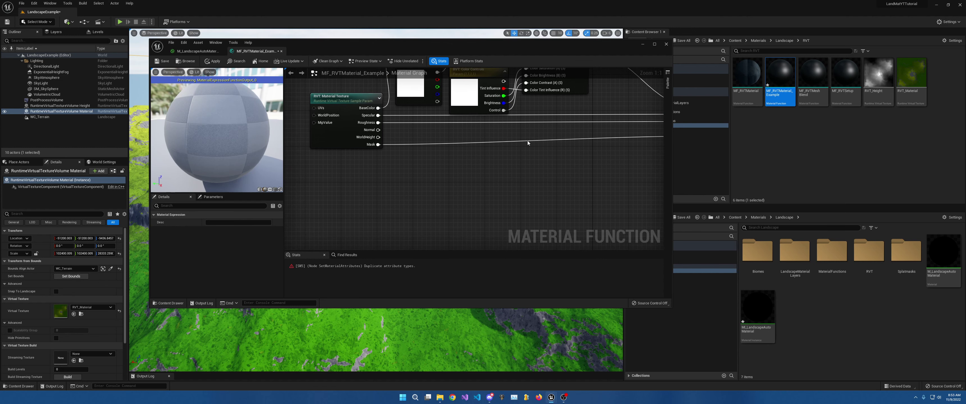
pyautogui.moveTo(609, 139); pyautogui.dragTo(536, 134, button='right')
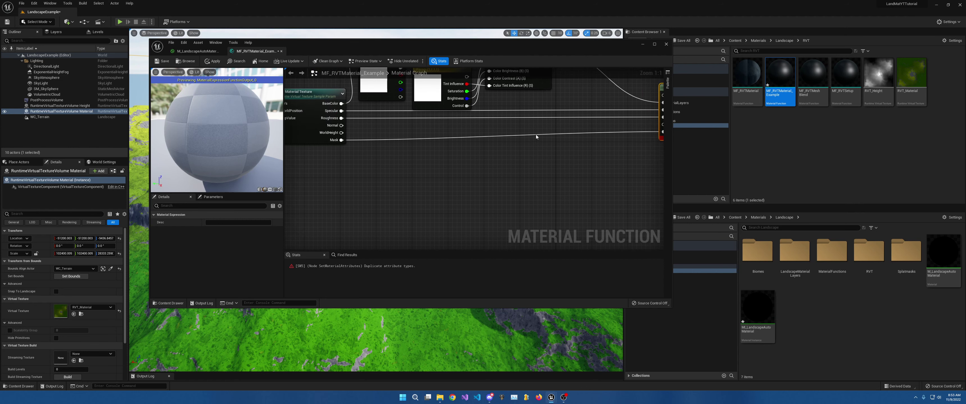
pyautogui.doubleClick(567, 132)
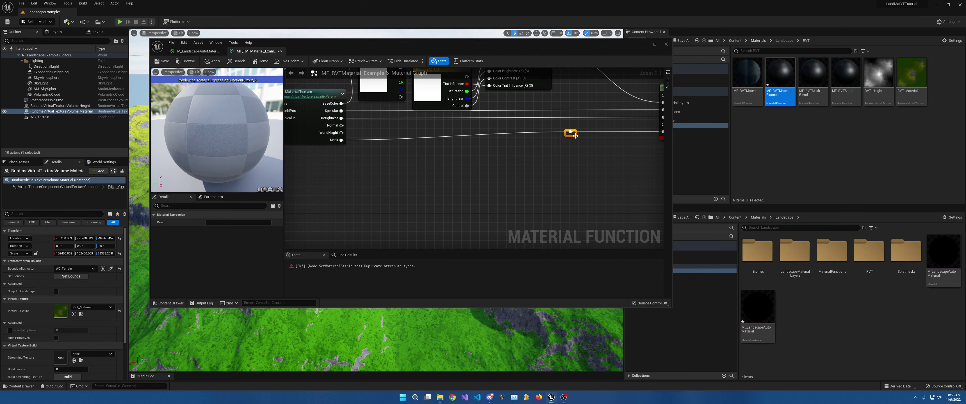
pyautogui.moveTo(577, 138); pyautogui.dragTo(602, 177)
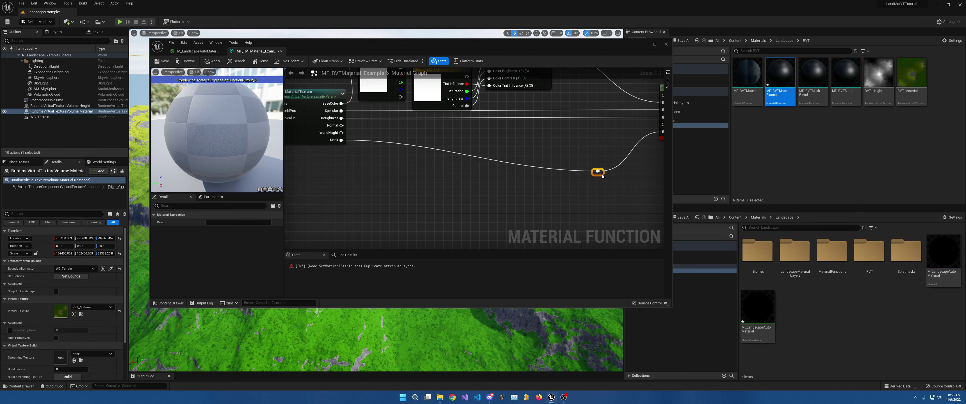
pyautogui.doubleClick(418, 147)
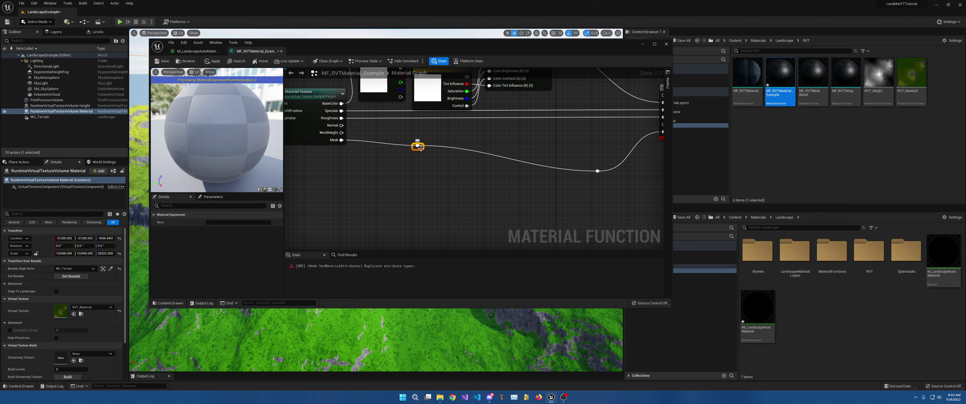
pyautogui.moveTo(420, 148); pyautogui.dragTo(381, 178)
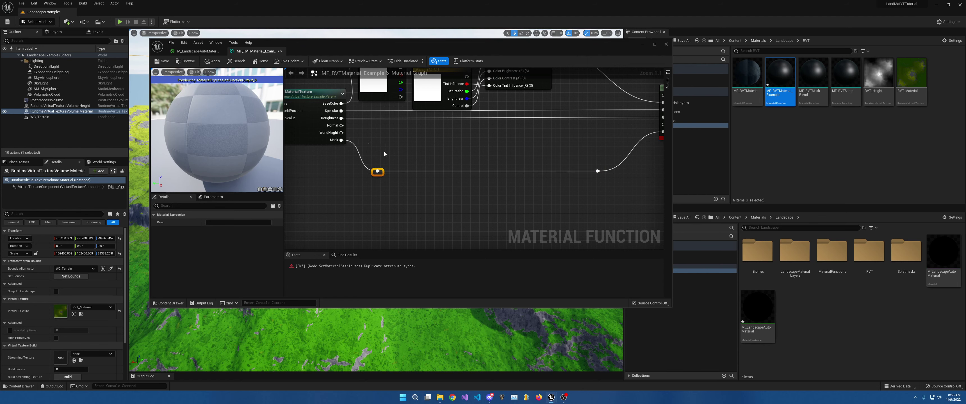
# Add a VertexNormalWS node beside the RVT sample's Normal output, above the rerouted Mask wire.
pyautogui.moveTo(384, 152); pyautogui.dragTo(398, 159, button='right')
pyautogui.rightClick(402, 131)
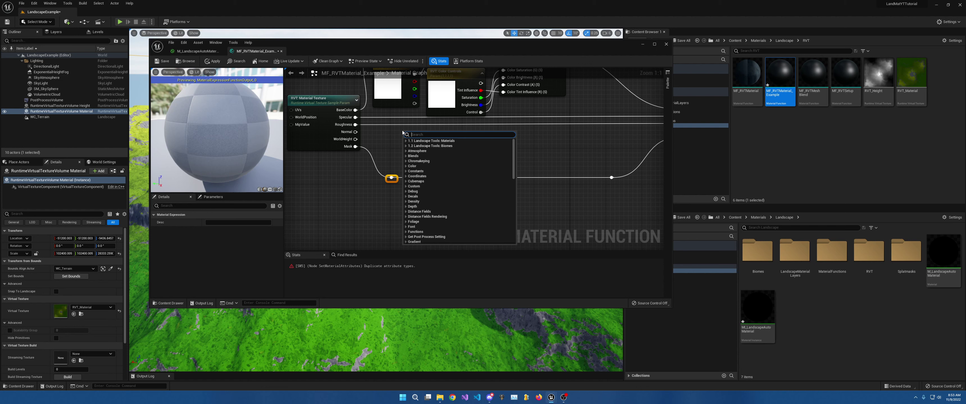
pyautogui.write('vert')
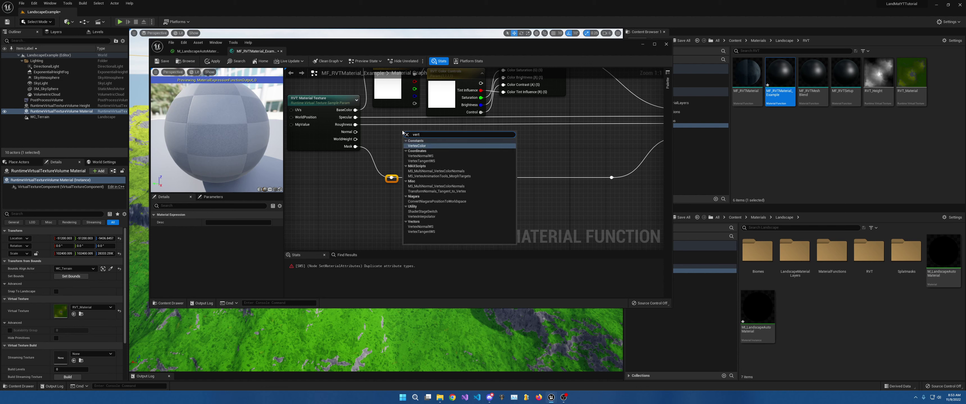
pyautogui.press('Down')
pyautogui.press('Return')
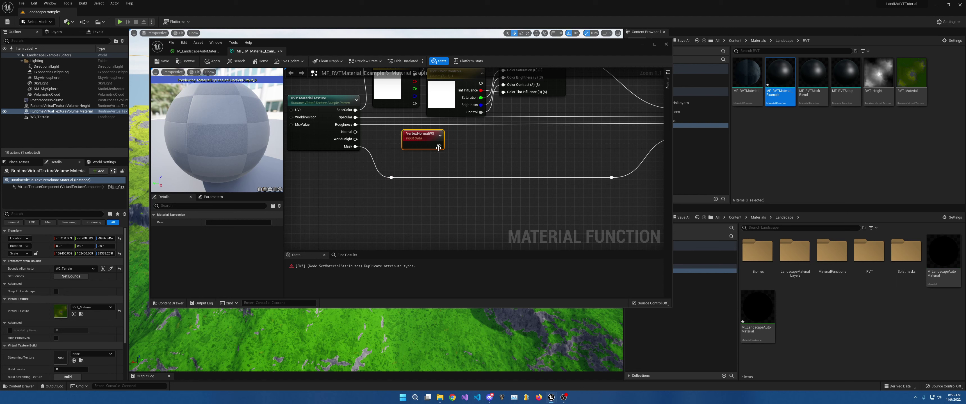
# Add a TransformVector node fed by VertexNormalWS and place it directly beside that node.
pyautogui.moveTo(438, 147); pyautogui.dragTo(474, 145)
pyautogui.write('tran')
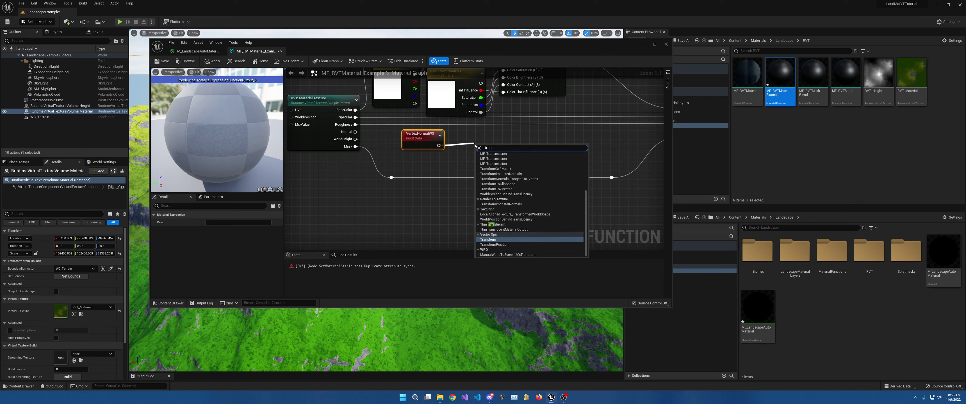
pyautogui.press('Return')
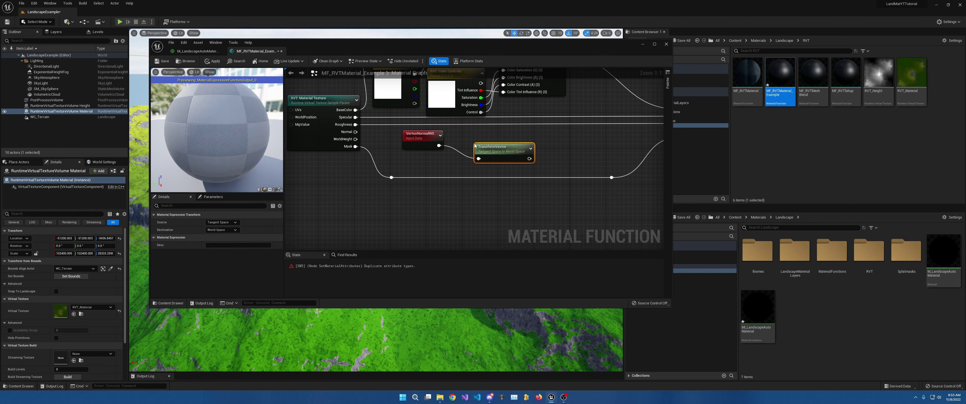
pyautogui.moveTo(475, 146); pyautogui.dragTo(449, 134)
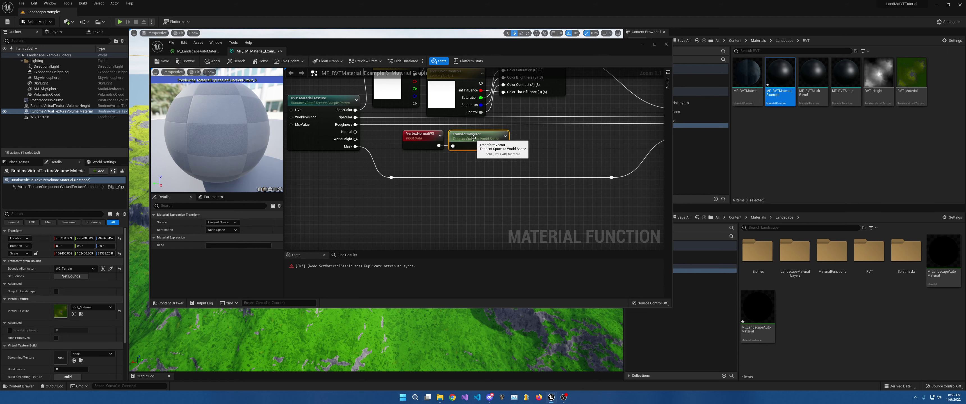
# Set the TransformVector node's source to World Space and its destination to Tangent Space.
pyautogui.click(235, 223)
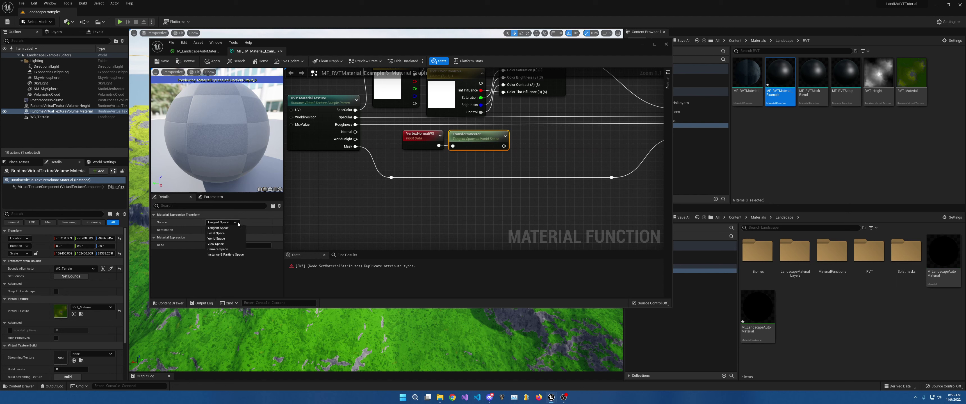
pyautogui.click(225, 239)
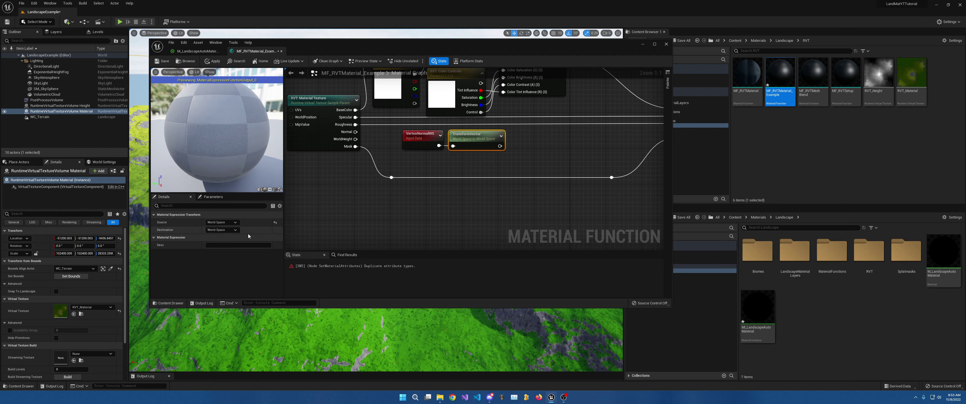
pyautogui.click(234, 230)
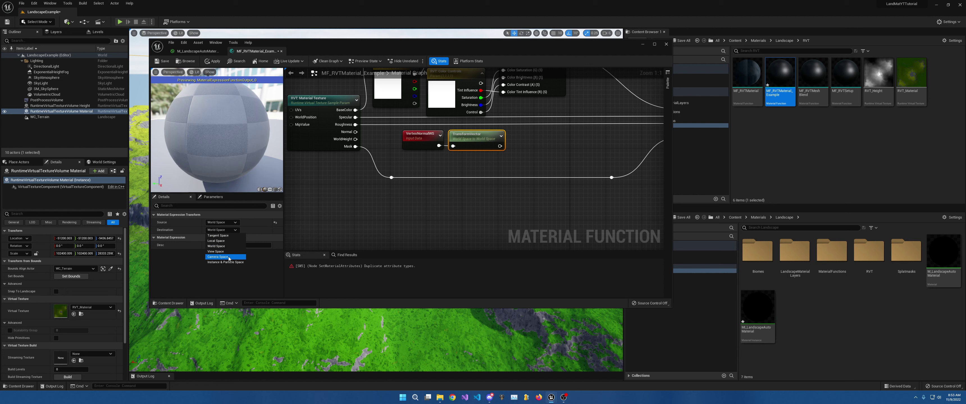
pyautogui.click(218, 236)
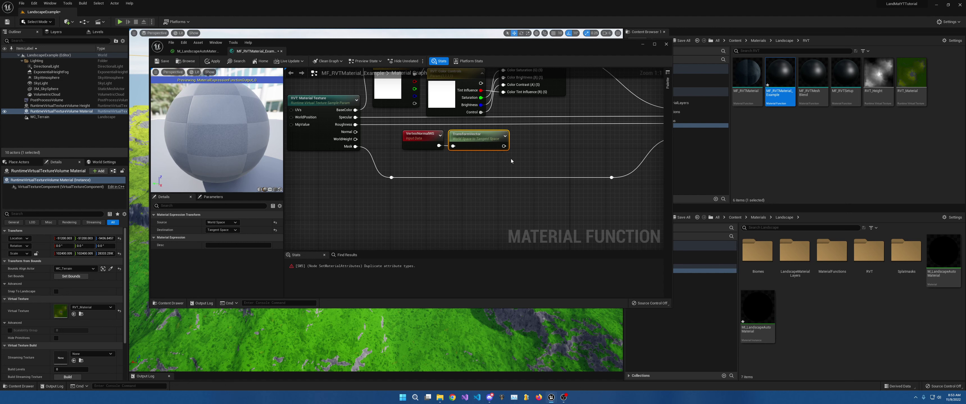
# Add a BlendAngleCorrectedNormals node fed by TransformVector and connect the RVT sample's Normal output to its AdditionalNormal input.
pyautogui.moveTo(503, 146); pyautogui.dragTo(525, 153)
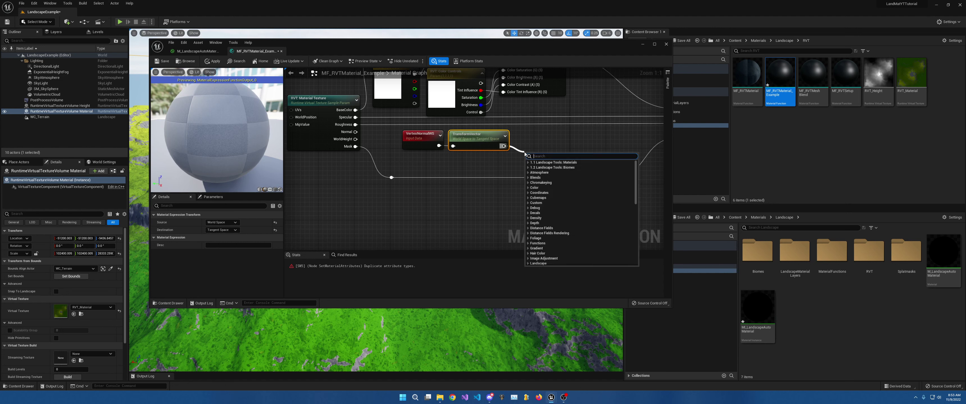
pyautogui.write('blendan')
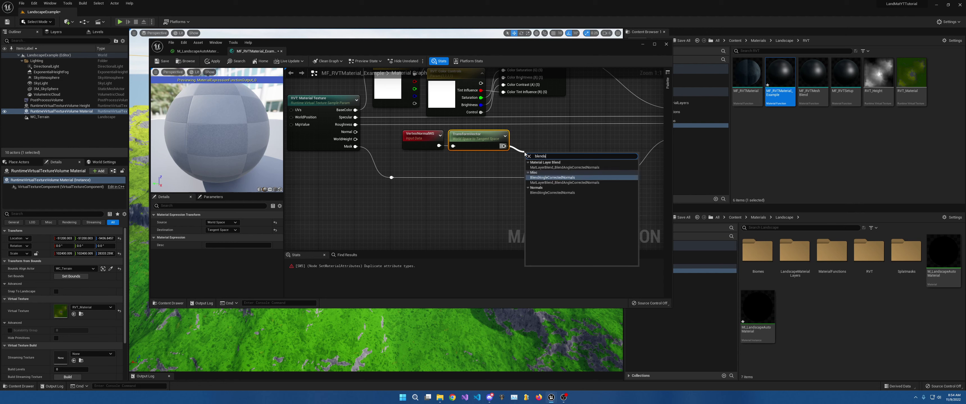
pyautogui.click(559, 178)
pyautogui.moveTo(551, 154); pyautogui.dragTo(356, 132)
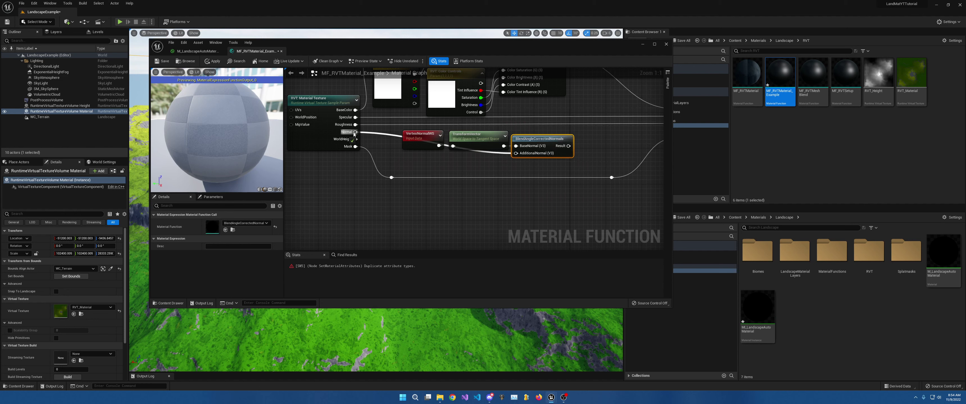
# Add a reroute point to the Normal wire, align it with AdditionalNormal, and move the normal-blending group closer to the RVT sample.
pyautogui.doubleClick(490, 152)
pyautogui.moveTo(493, 154); pyautogui.dragTo(413, 159)
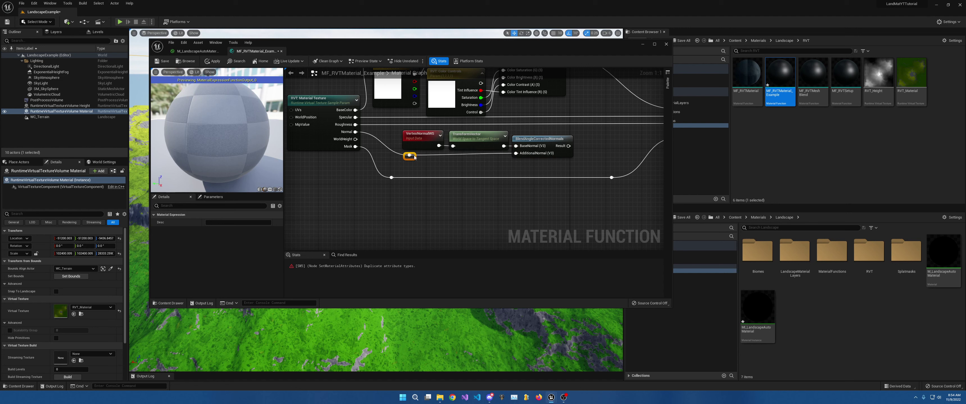
pyautogui.keyDown('ctrl'); pyautogui.click(542, 139); pyautogui.keyUp('ctrl')
pyautogui.press('q')
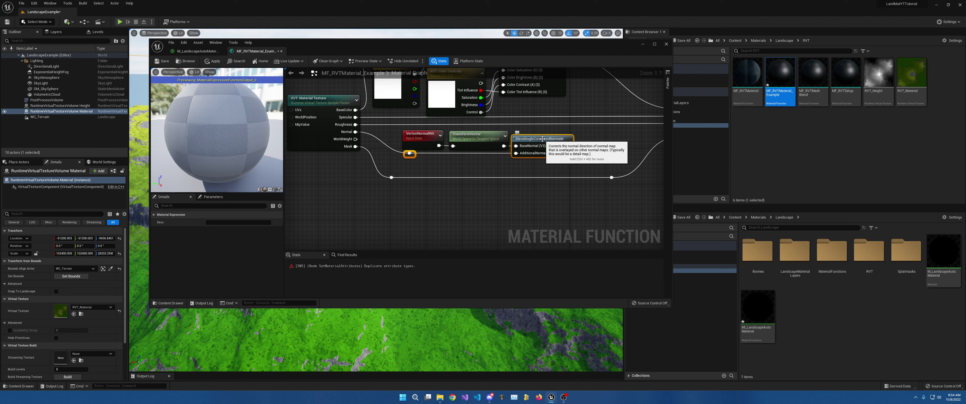
pyautogui.moveTo(394, 134); pyautogui.dragTo(570, 175)
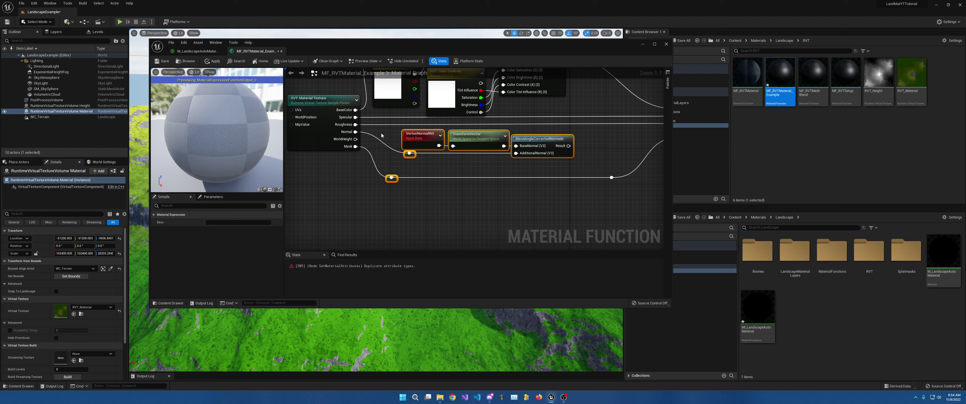
pyautogui.moveTo(533, 138); pyautogui.dragTo(521, 138)
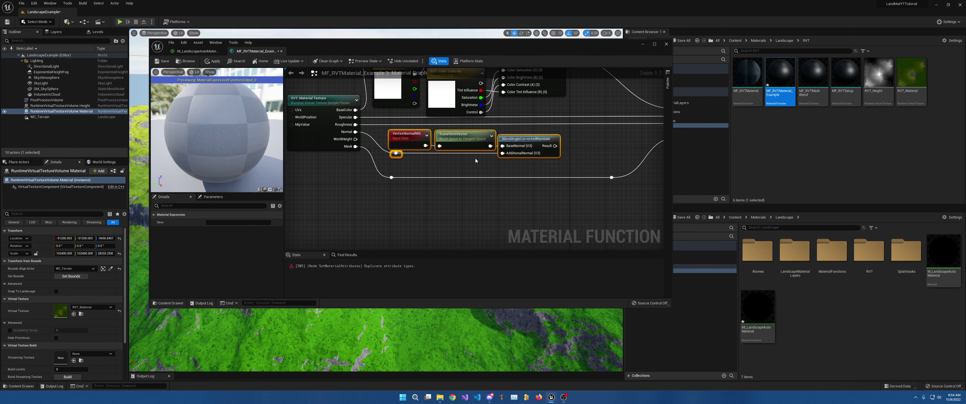
# Move TransformVector behind BlendAngleCorrectedNormals, feeding VertexNormalWS directly into BaseNormal and the blend's Result into TransformVector.
pyautogui.click(524, 139)
pyautogui.moveTo(535, 140)
pyautogui.mouseDown()
pyautogui.moveTo(560, 140)
pyautogui.moveTo(542, 141)
pyautogui.mouseUp()
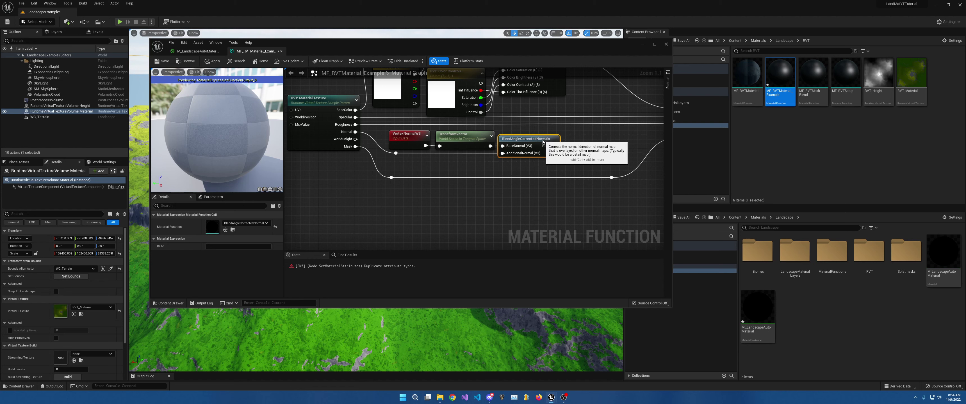
pyautogui.moveTo(425, 146); pyautogui.dragTo(602, 145)
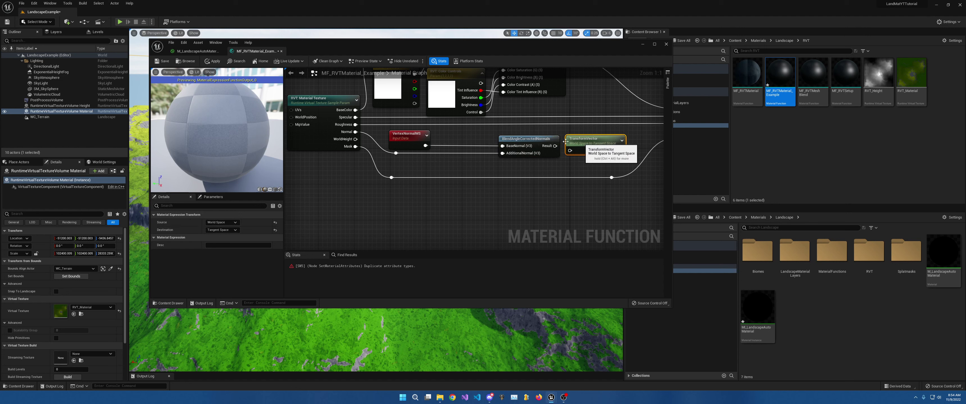
pyautogui.moveTo(528, 138); pyautogui.dragTo(466, 138)
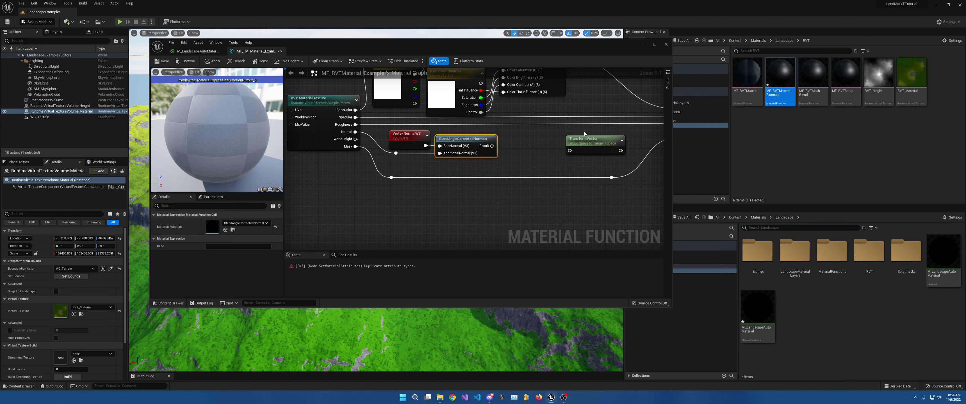
pyautogui.moveTo(585, 139); pyautogui.dragTo(508, 146)
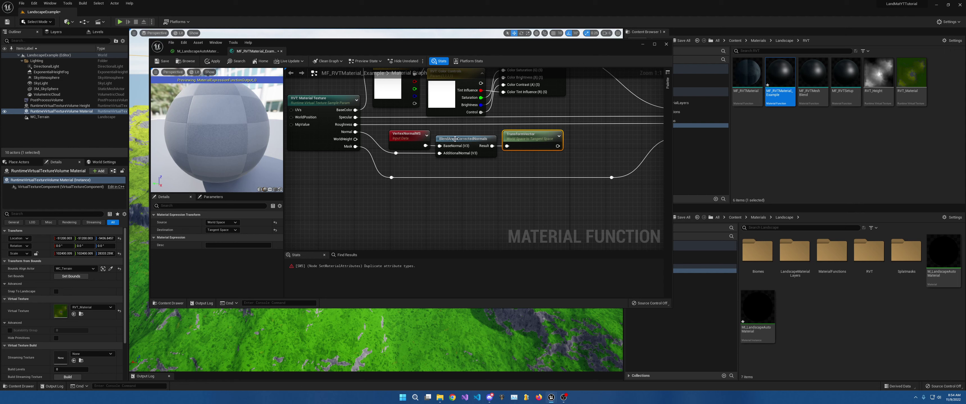
# Change the duplicate Roughness attribute of SetMaterialAttributes to Normal and connect TransformVector's output to it.
pyautogui.moveTo(575, 145); pyautogui.dragTo(485, 159, button='right')
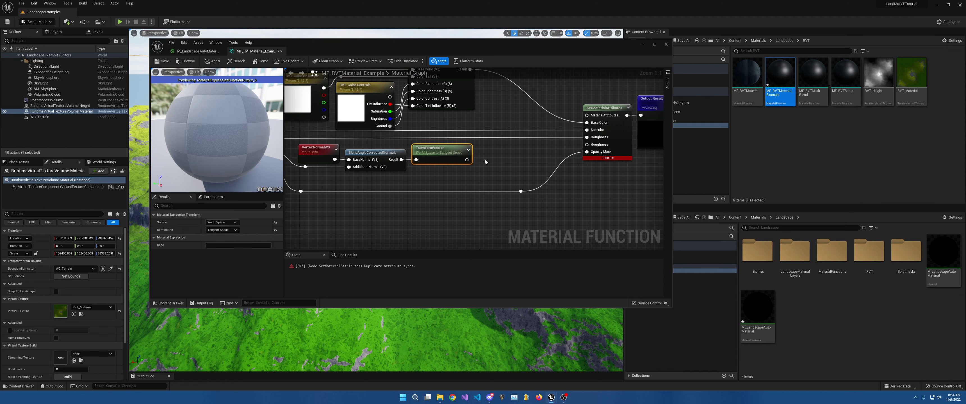
pyautogui.moveTo(467, 159); pyautogui.dragTo(556, 160)
pyautogui.click(604, 111)
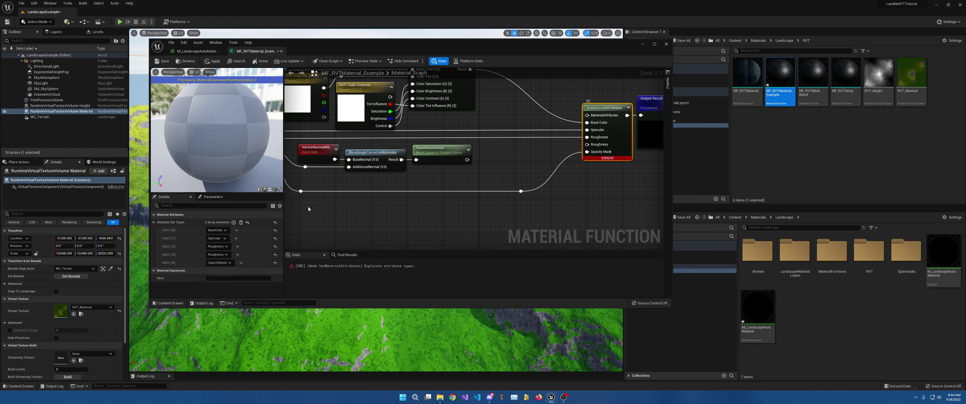
pyautogui.click(224, 255)
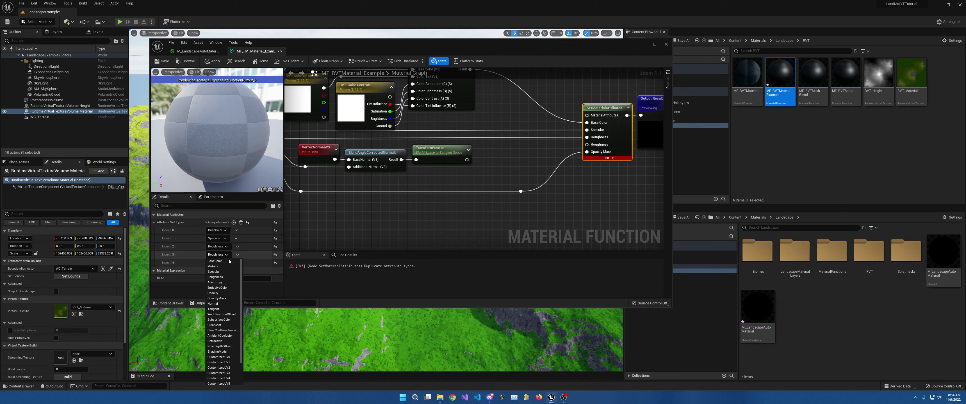
pyautogui.click(214, 304)
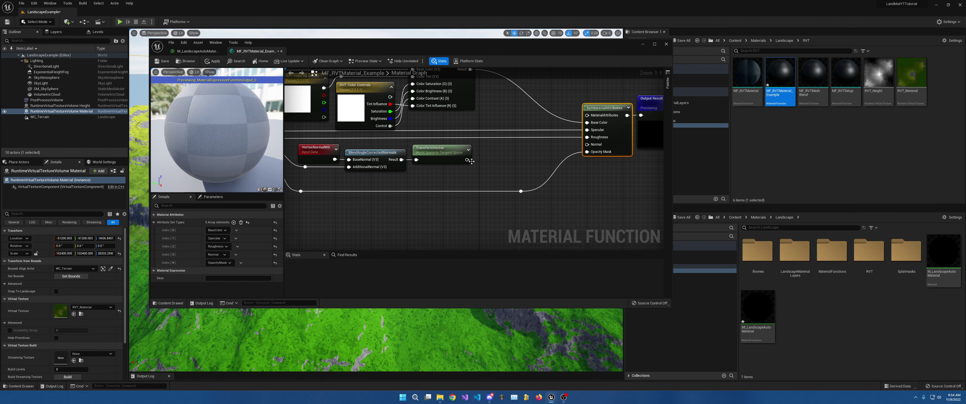
pyautogui.moveTo(467, 159); pyautogui.dragTo(587, 145)
# Move the two Mask wire reroute points up to just beneath the normal-blending nodes.
pyautogui.scroll(-2, 550, 157)
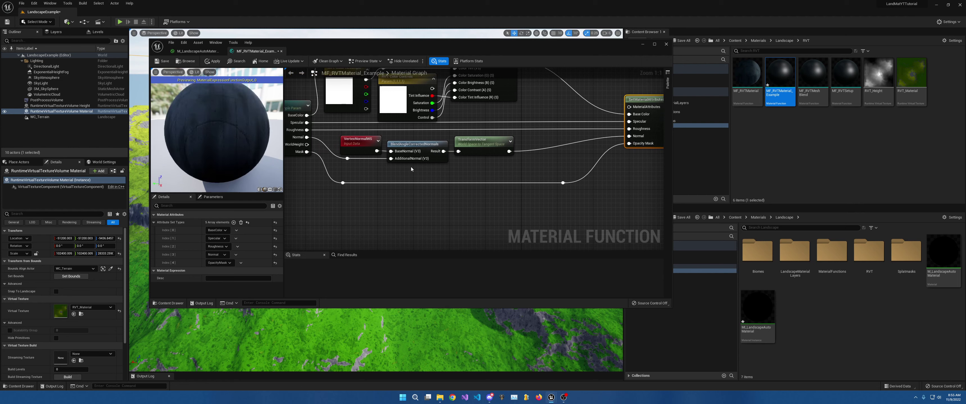
pyautogui.moveTo(375, 87); pyautogui.dragTo(498, 108)
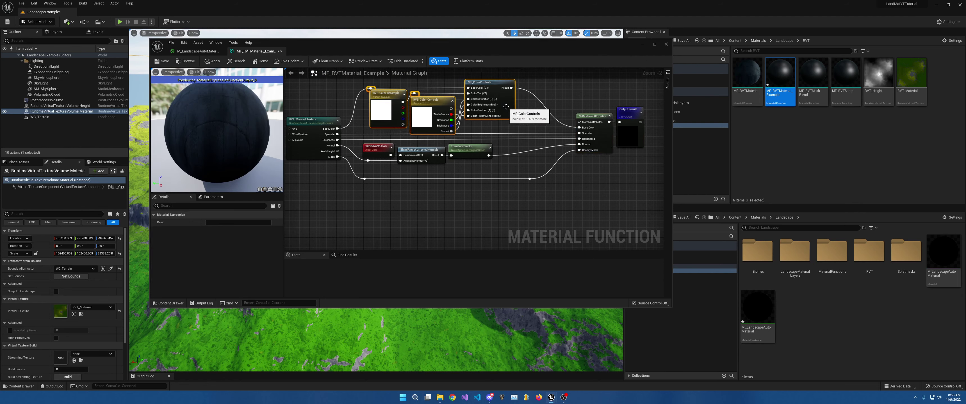
pyautogui.moveTo(361, 171); pyautogui.dragTo(533, 168)
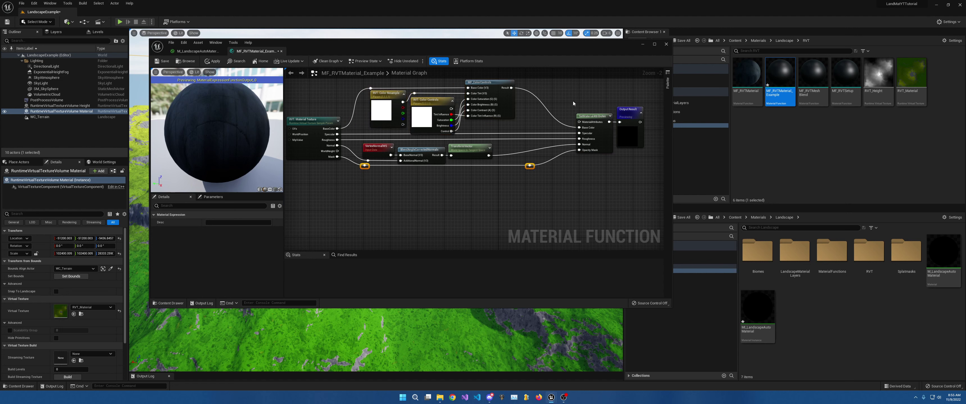
# Move SetMaterialAttributes, the Output Result node and the last Mask reroute point closer to the rest of the graph.
pyautogui.moveTo(573, 102); pyautogui.dragTo(648, 149)
pyautogui.moveTo(593, 118); pyautogui.dragTo(560, 120)
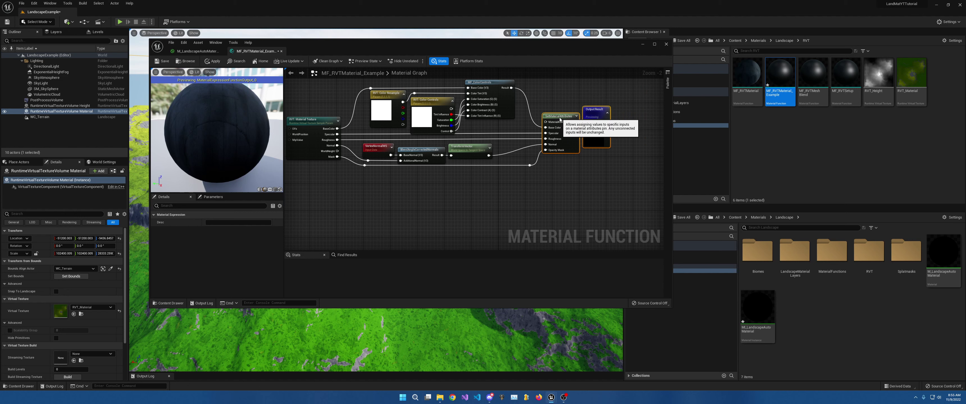
pyautogui.moveTo(617, 192); pyautogui.dragTo(617, 190)
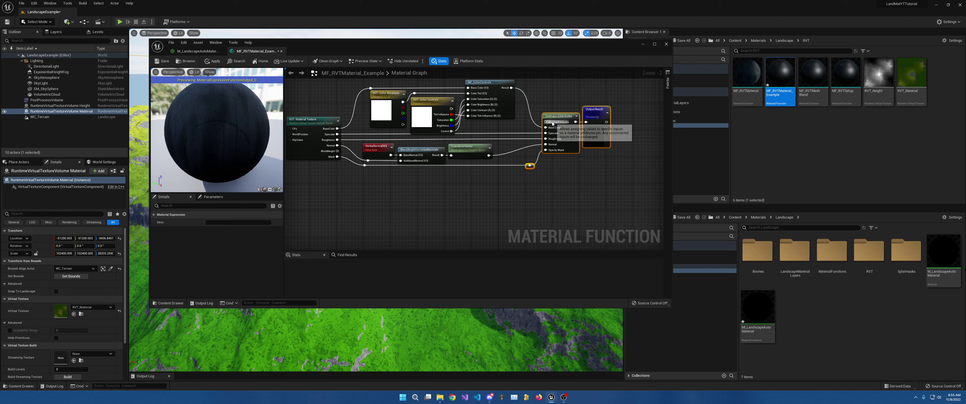
pyautogui.moveTo(554, 120); pyautogui.dragTo(540, 121)
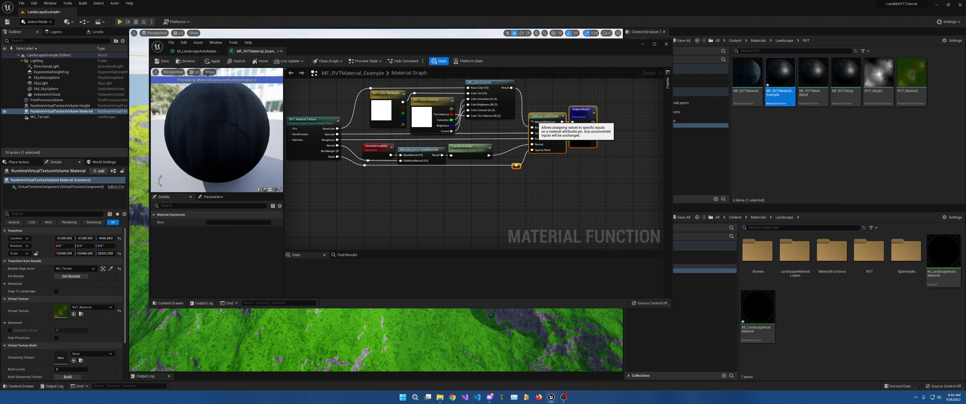
# Raise the color control nodes and their reroute points slightly, and save the material function.
pyautogui.moveTo(491, 129); pyautogui.dragTo(504, 136, button='right')
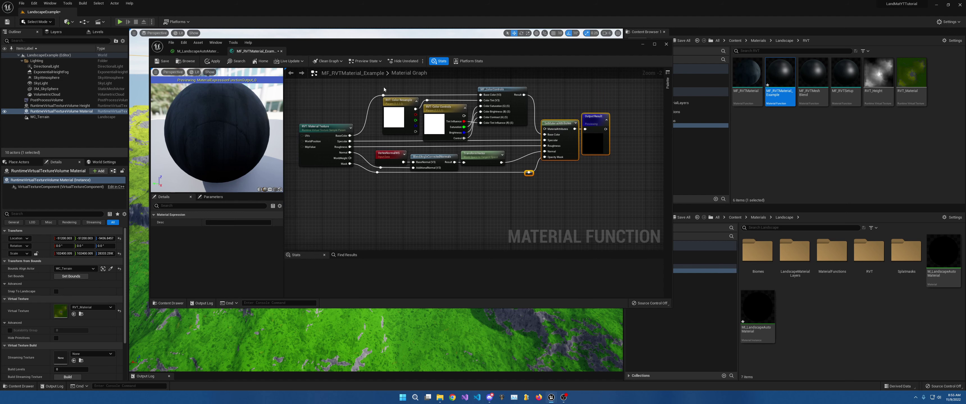
pyautogui.moveTo(384, 89); pyautogui.dragTo(549, 117)
pyautogui.moveTo(504, 96); pyautogui.dragTo(504, 93)
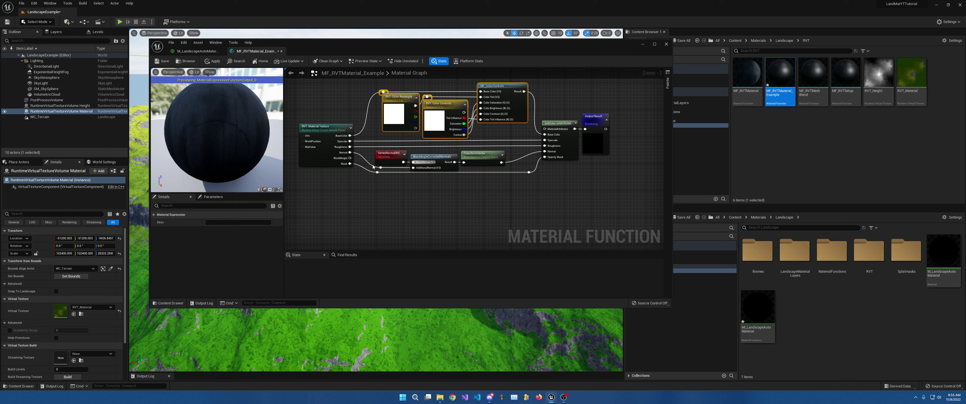
pyautogui.click(350, 194)
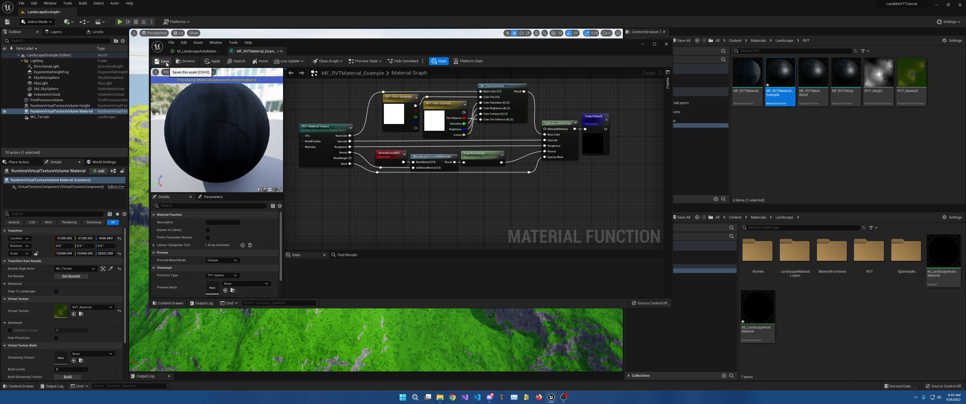
pyautogui.hotkey('ctrl', 's')
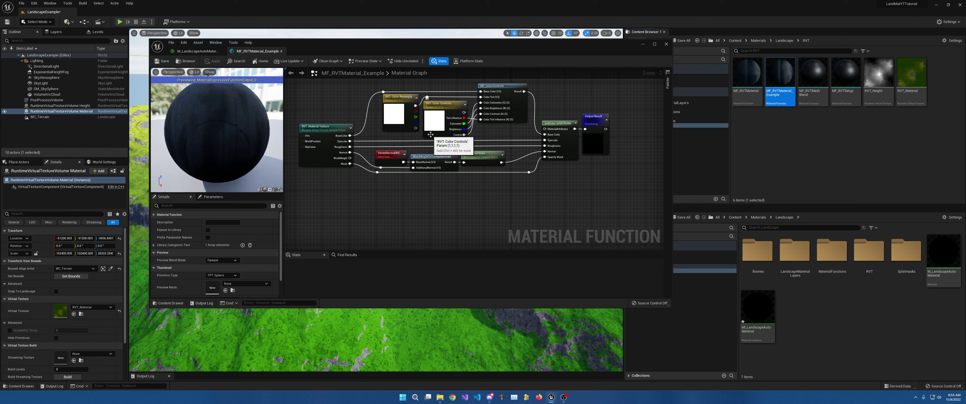
# Add MF_RVTMaterial_Example to the M_LandscapeAutoMaterial graph and connect its Result to the final Material Attributes input in place of SetMaterialAttributes.
pyautogui.click(204, 53)
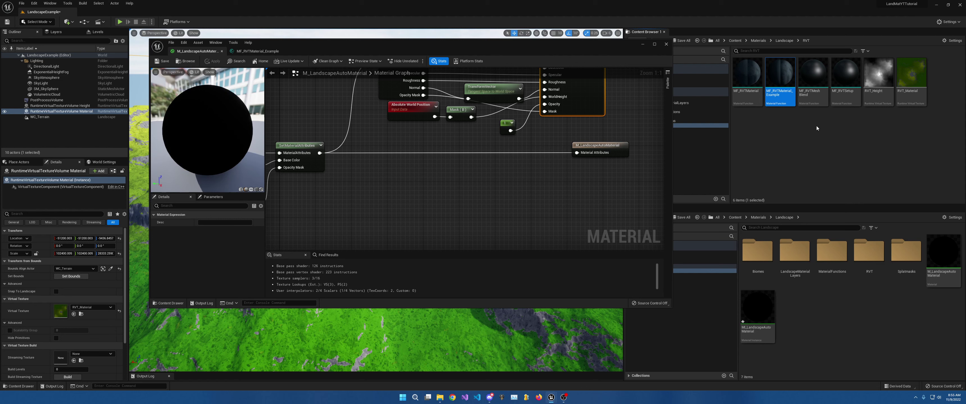
pyautogui.moveTo(780, 83); pyautogui.dragTo(411, 141)
pyautogui.moveTo(456, 163); pyautogui.dragTo(472, 183, button='right')
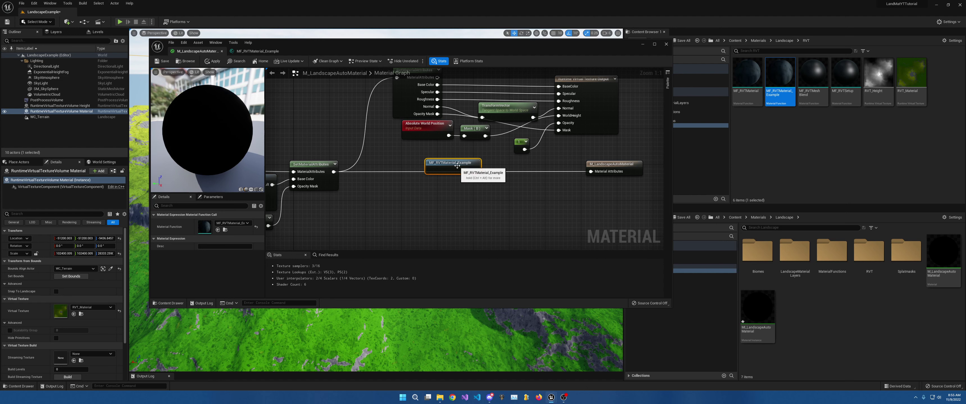
pyautogui.moveTo(468, 170); pyautogui.dragTo(591, 171)
pyautogui.keyDown('alt'); pyautogui.click(592, 171); pyautogui.keyUp('alt')
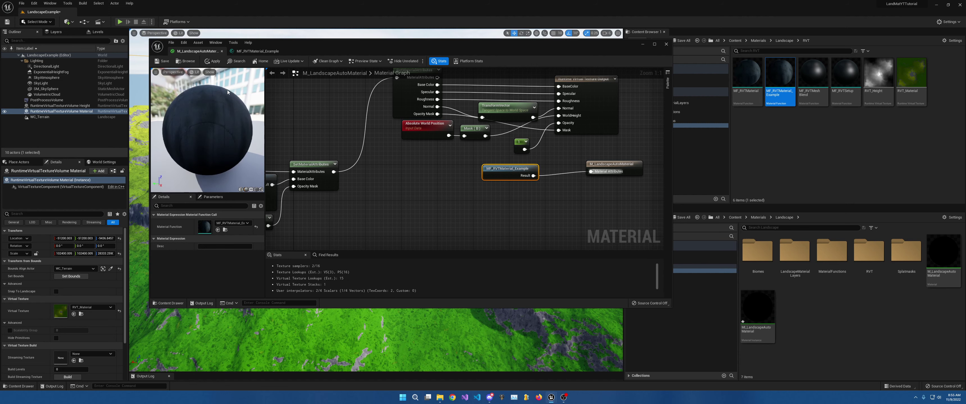
# Save M_LandscapeAutoMaterial with the landscape viewport uncovered to check the terrain, and return the material editor over the viewport.
pyautogui.moveTo(322, 48); pyautogui.dragTo(778, 67)
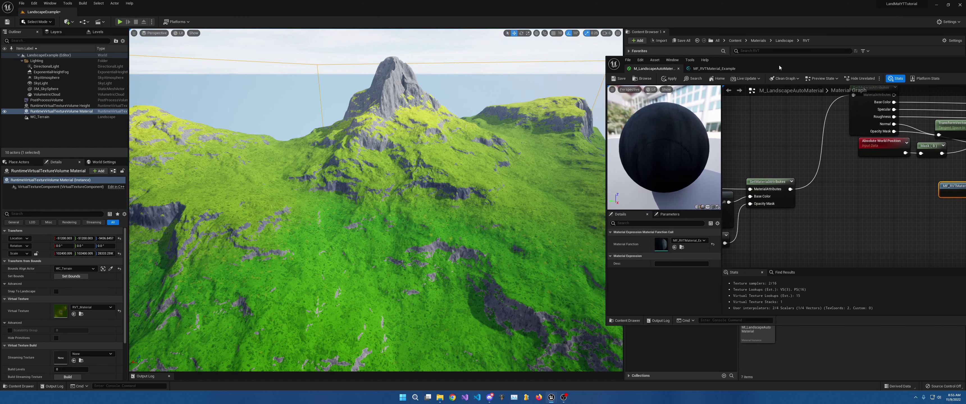
pyautogui.click(620, 79)
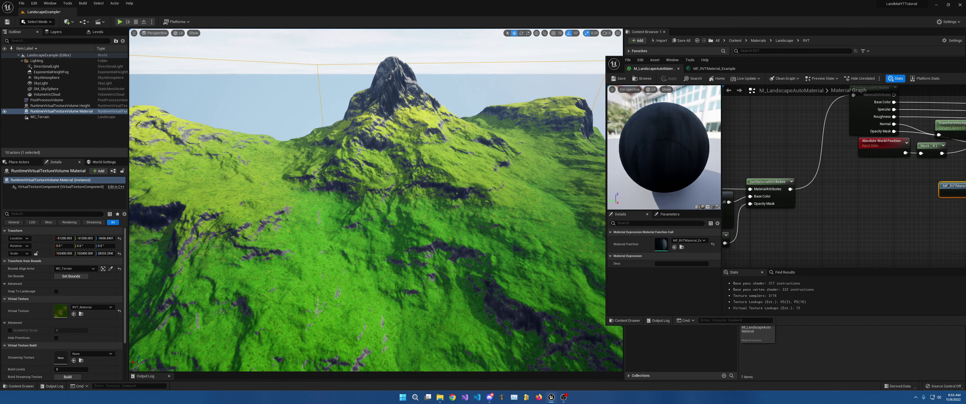
pyautogui.moveTo(835, 59); pyautogui.dragTo(467, 103)
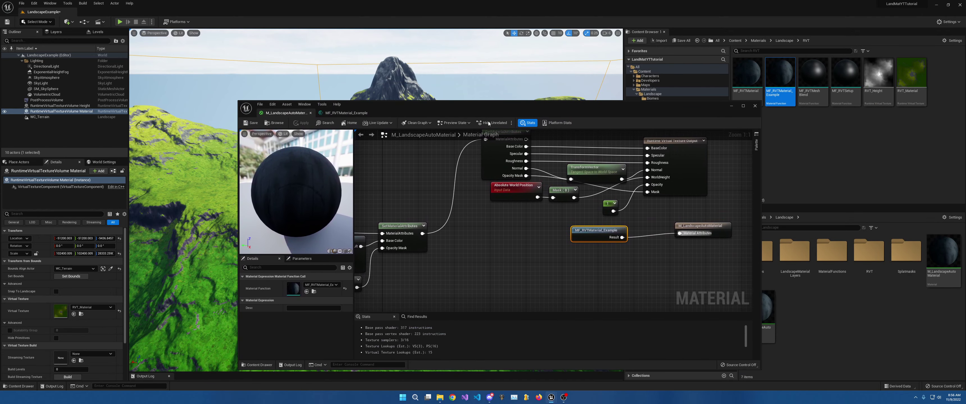
# In MF_RVTMaterial_Example, shift the output nodes and the BlendAngleCorrectedNormals and TransformVector nodes away from VertexNormalWS to free space.
pyautogui.click(345, 113)
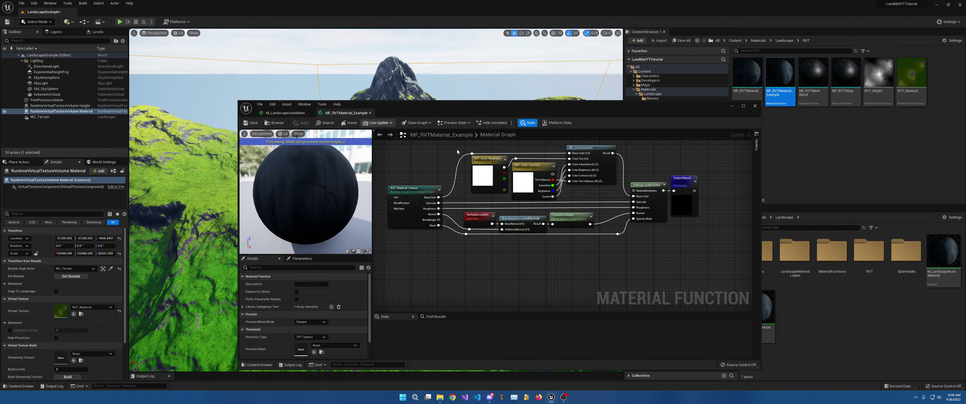
pyautogui.scroll(2, 530, 213)
pyautogui.click(524, 222)
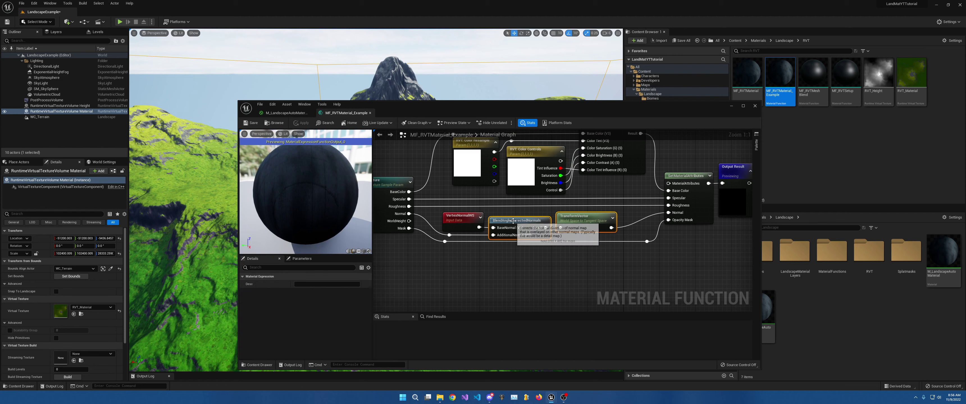
pyautogui.scroll(-2, 657, 162)
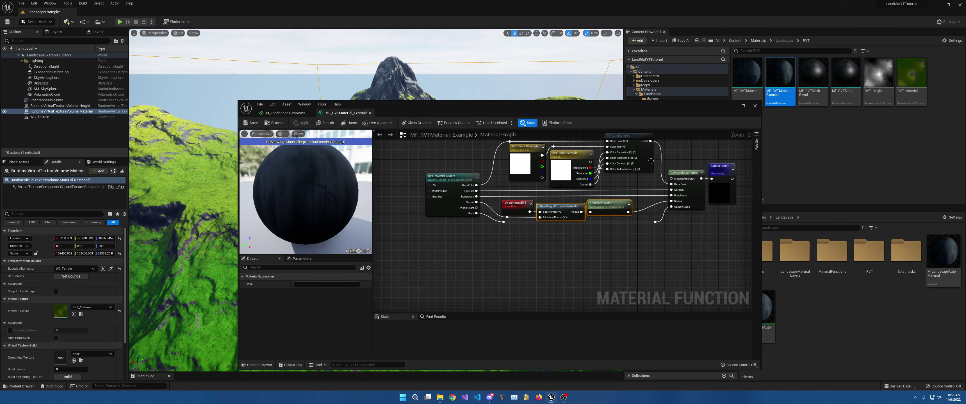
pyautogui.moveTo(657, 162); pyautogui.dragTo(708, 221)
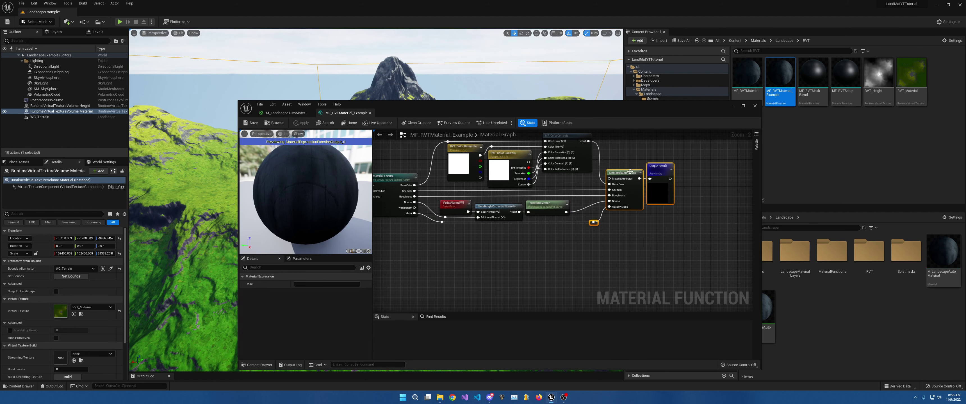
pyautogui.moveTo(630, 172); pyautogui.dragTo(689, 174)
pyautogui.moveTo(500, 196); pyautogui.dragTo(546, 208)
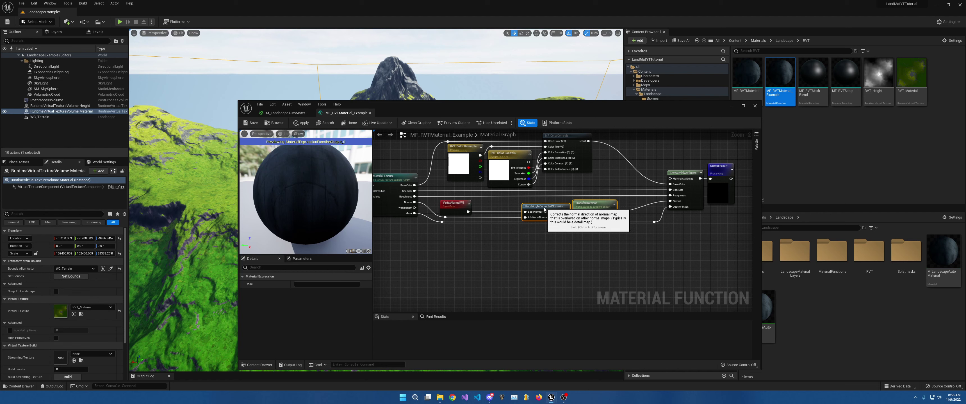
# Insert a copy of the World Space to Tangent Space TransformVector between VertexNormalWS and the blend node's BaseNormal input, and save the function.
pyautogui.click(580, 204)
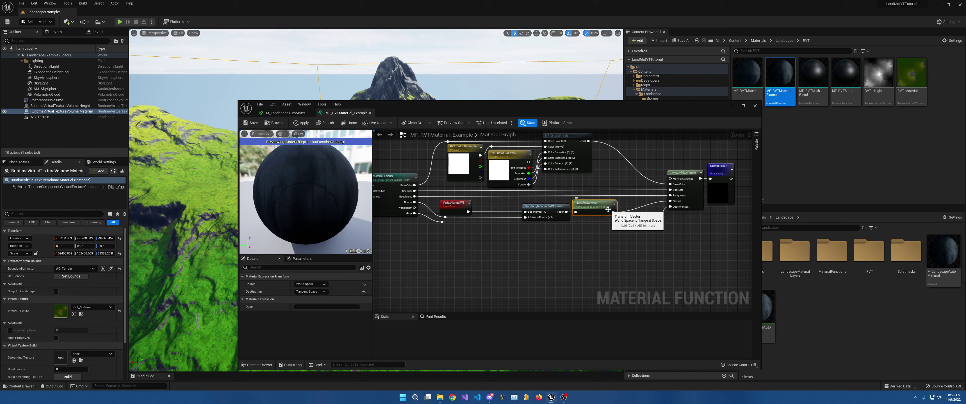
pyautogui.hotkey('ctrl', 'c')
pyautogui.hotkey('ctrl', 'v')
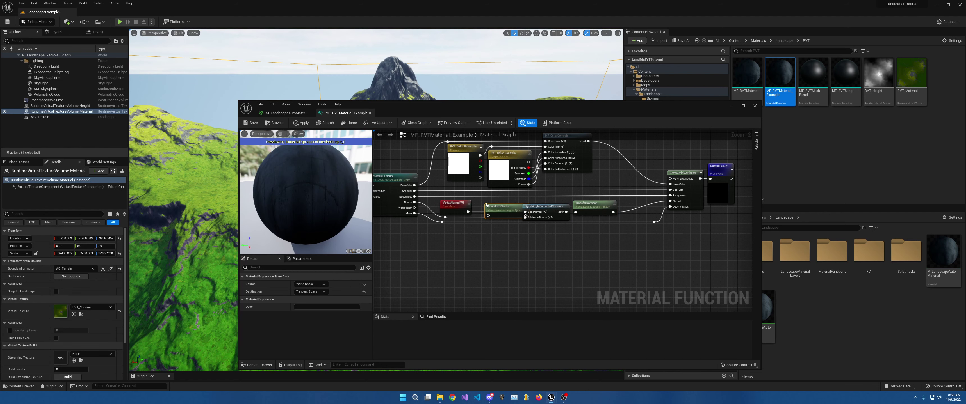
pyautogui.moveTo(495, 204); pyautogui.dragTo(533, 215)
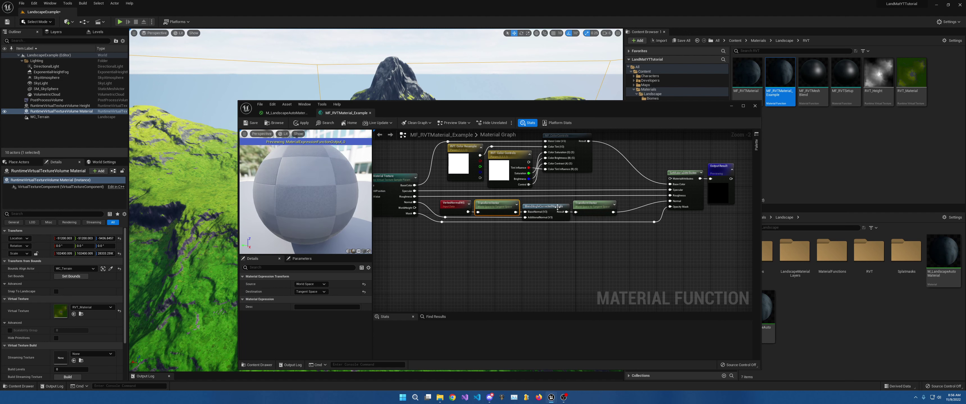
pyautogui.click(251, 124)
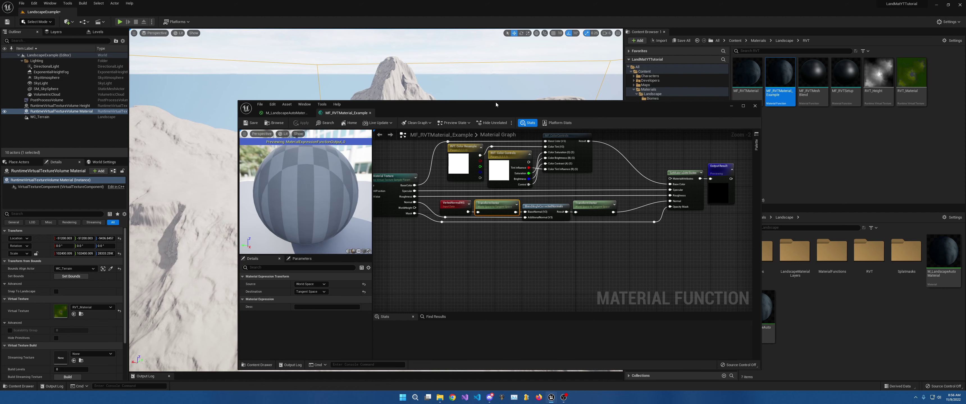
# Uncover the level viewport and examine the landscape's shading from several angles.
pyautogui.moveTo(501, 105); pyautogui.dragTo(502, 105)
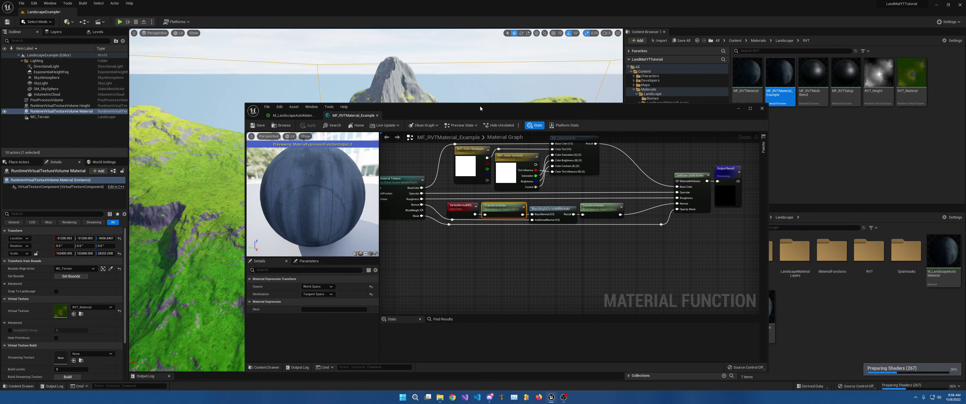
pyautogui.moveTo(480, 106); pyautogui.dragTo(699, 76)
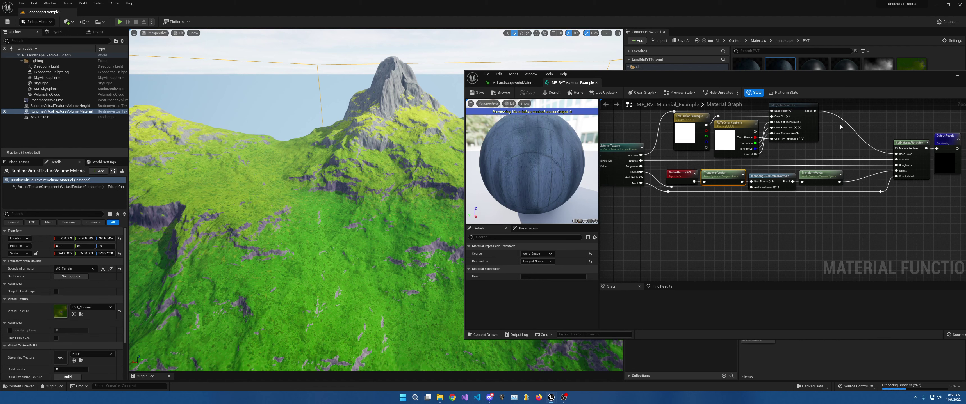
pyautogui.moveTo(892, 203); pyautogui.dragTo(867, 182)
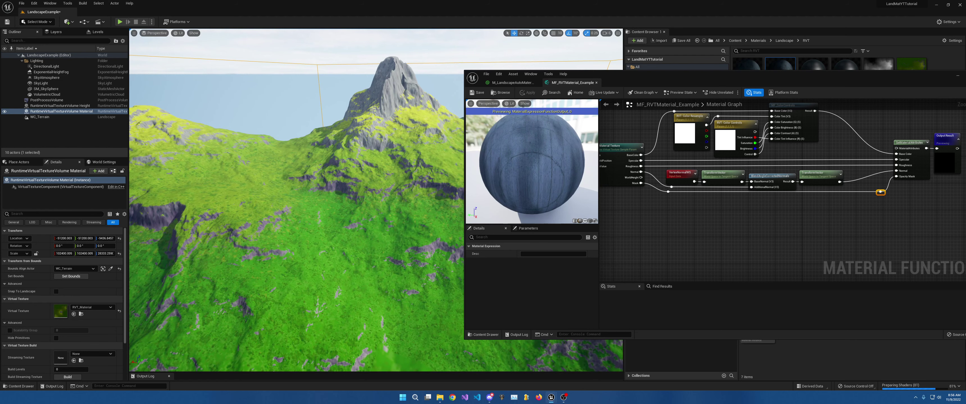
pyautogui.moveTo(300, 202); pyautogui.dragTo(275, 178, button='right')
pyautogui.press('s')
pyautogui.press('w')
pyautogui.press('w')
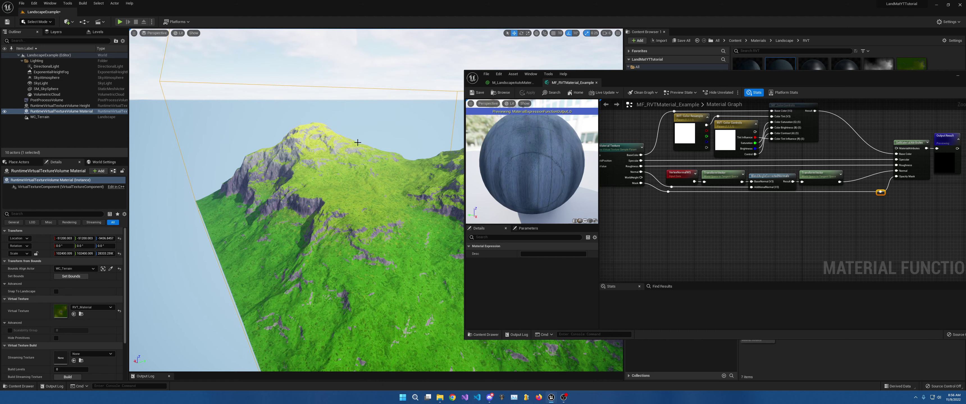
pyautogui.moveTo(358, 143); pyautogui.dragTo(357, 143, button='right')
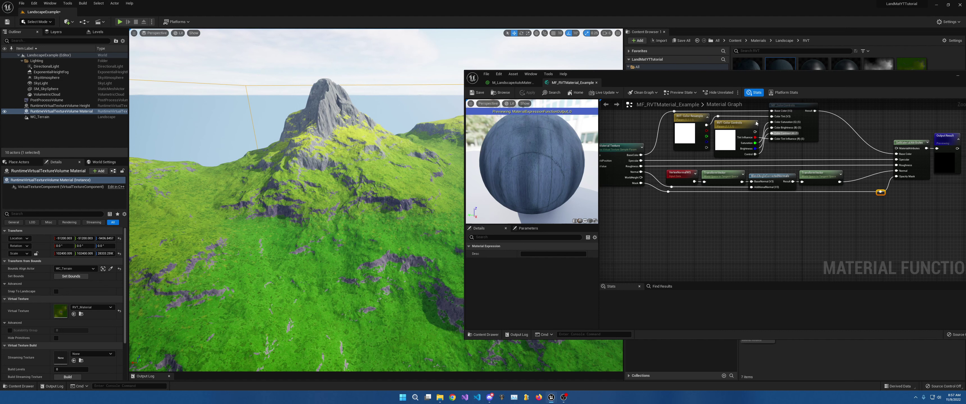
# Inspect the M_LandscapeAutoMaterial graph and its main material node's settings.
pyautogui.click(514, 84)
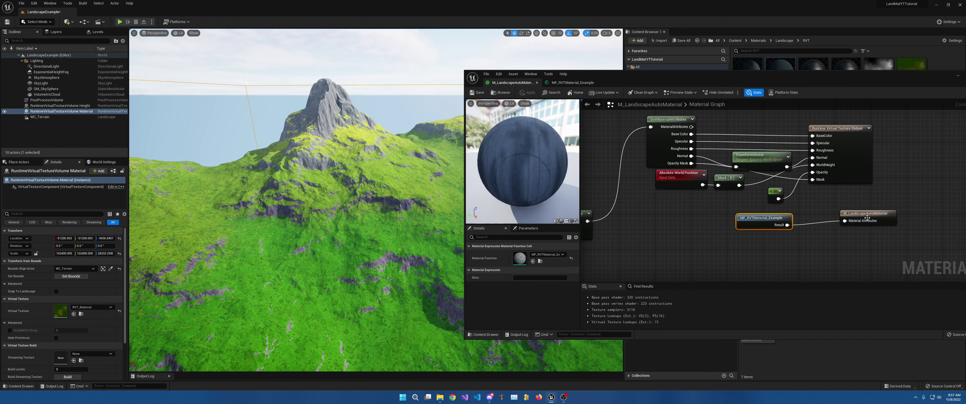
pyautogui.click(869, 222)
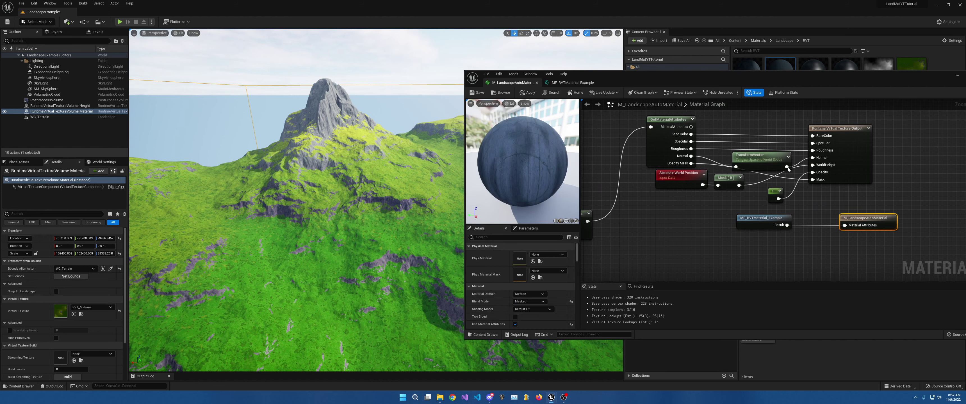
pyautogui.moveTo(707, 79); pyautogui.dragTo(779, 116)
# Check the terrain in the Shader Complexity view mode and return the viewport to Lit.
pyautogui.click(179, 34)
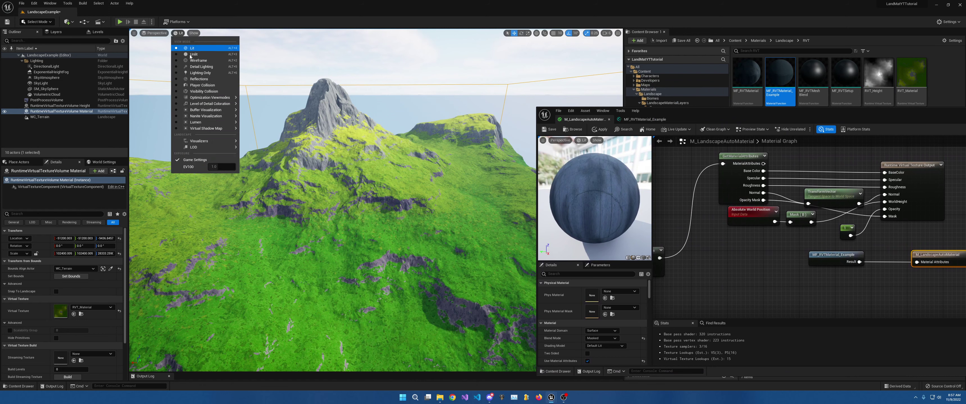
pyautogui.moveTo(208, 98)
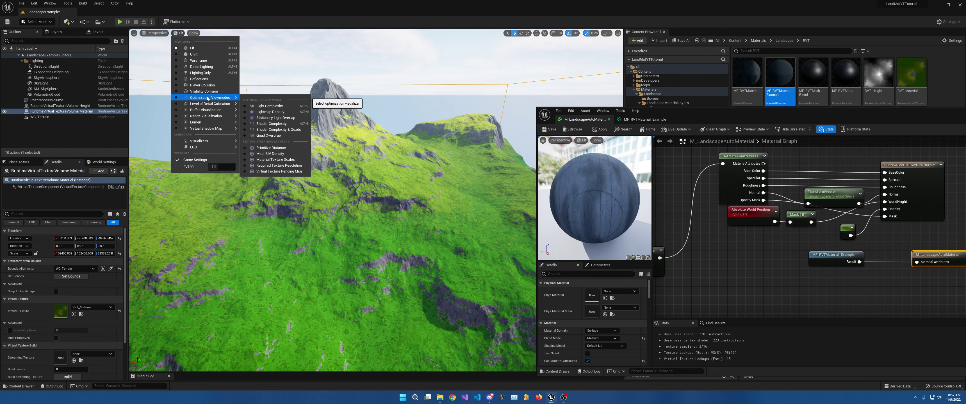
pyautogui.click(276, 124)
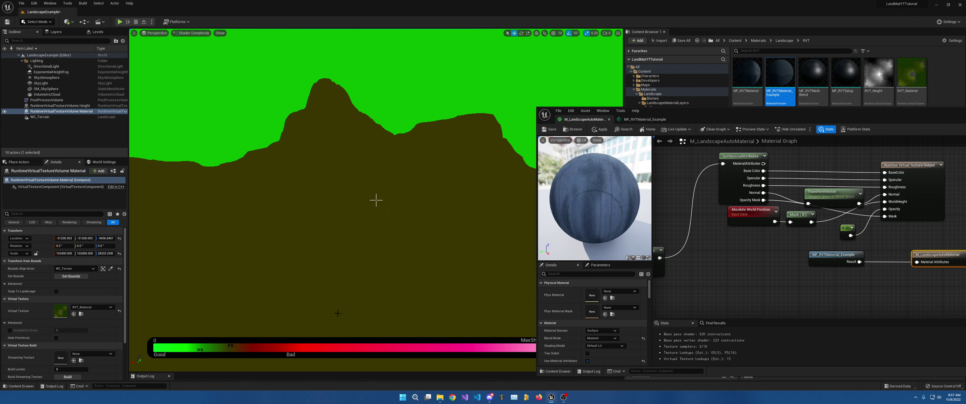
pyautogui.moveTo(708, 115); pyautogui.dragTo(830, 106)
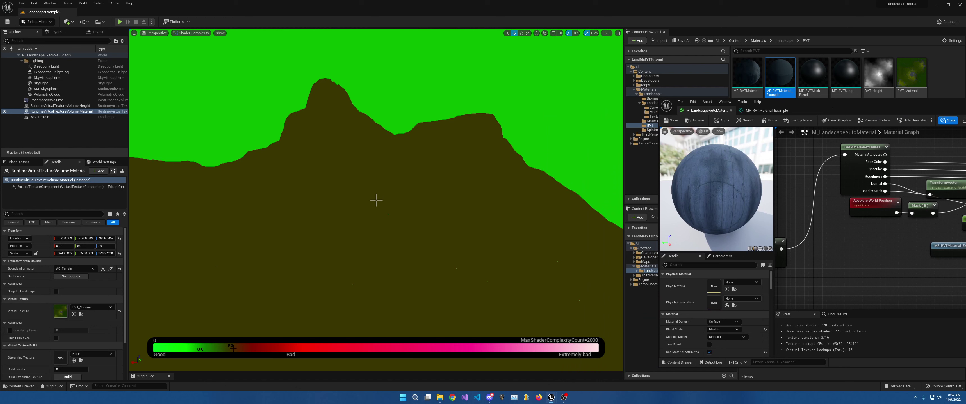
pyautogui.click(187, 33)
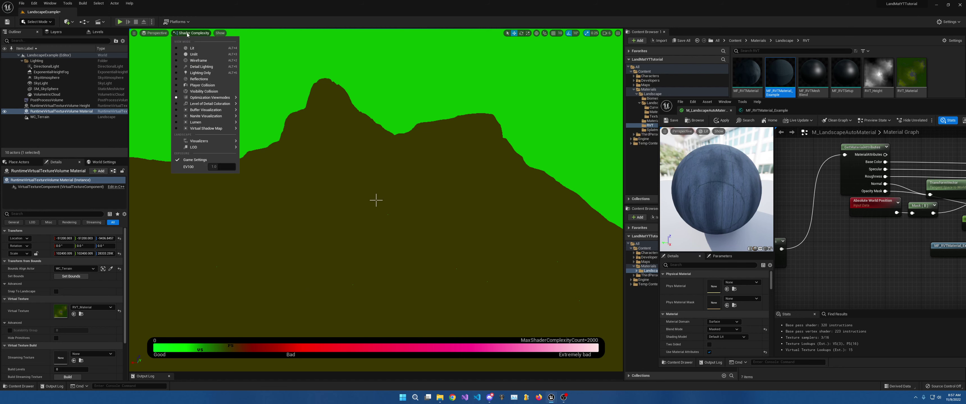
pyautogui.click(194, 47)
# Create a new material function named MF_RVTSetupExample in the RVT folder.
pyautogui.moveTo(907, 114); pyautogui.dragTo(672, 73)
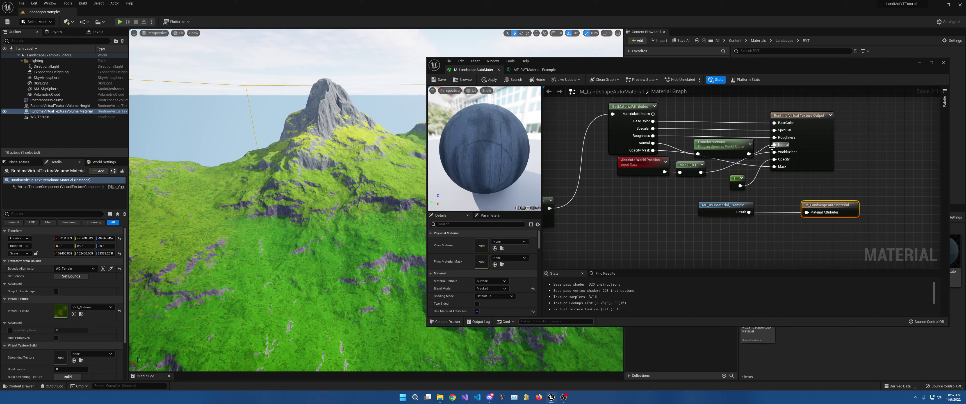
pyautogui.moveTo(624, 63); pyautogui.dragTo(359, 66)
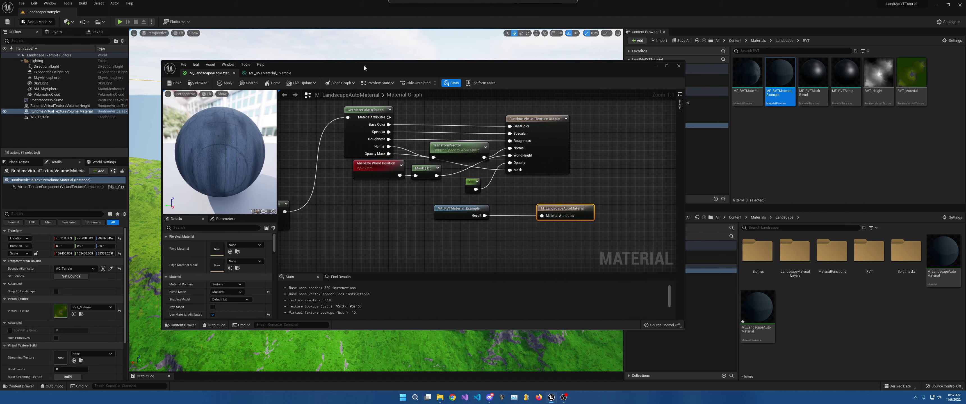
pyautogui.moveTo(442, 207); pyautogui.dragTo(448, 189, button='right')
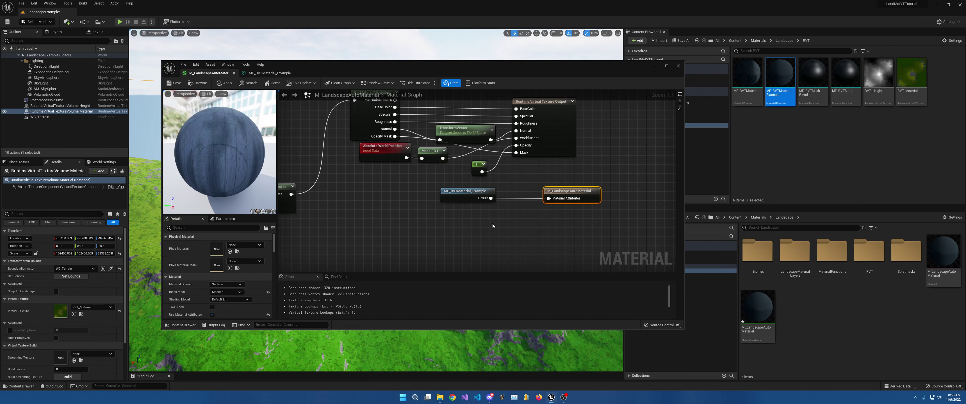
pyautogui.moveTo(585, 74); pyautogui.dragTo(529, 67)
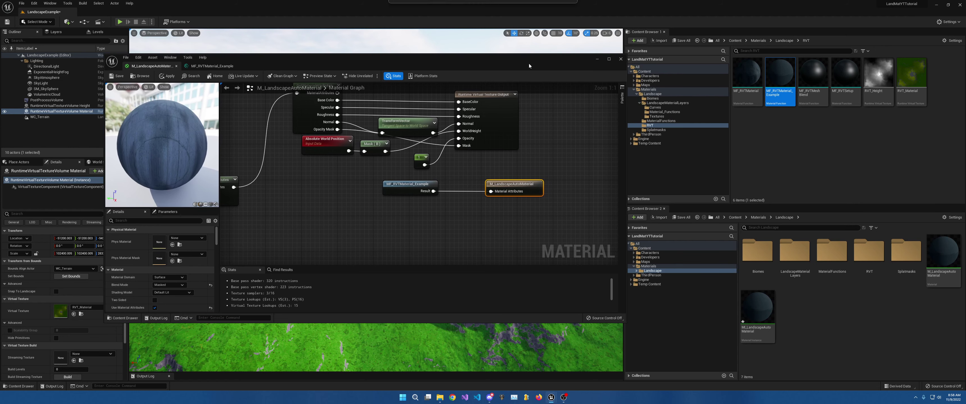
pyautogui.click(764, 124)
pyautogui.rightClick(765, 124)
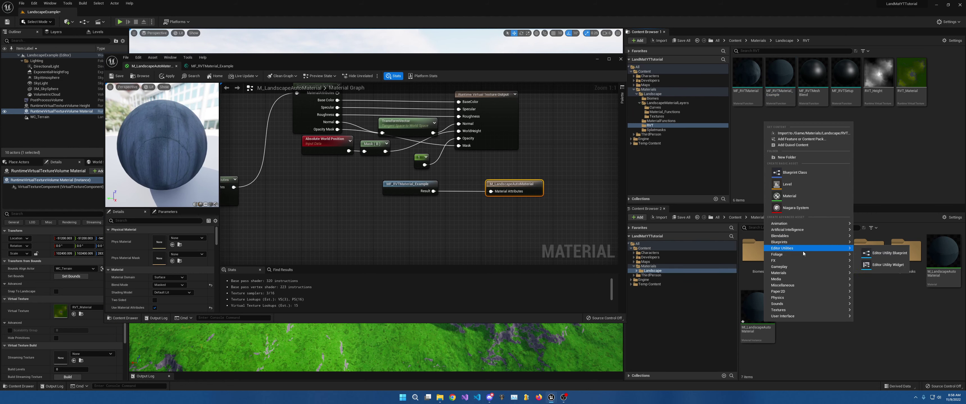
pyautogui.moveTo(797, 274)
pyautogui.click(885, 289)
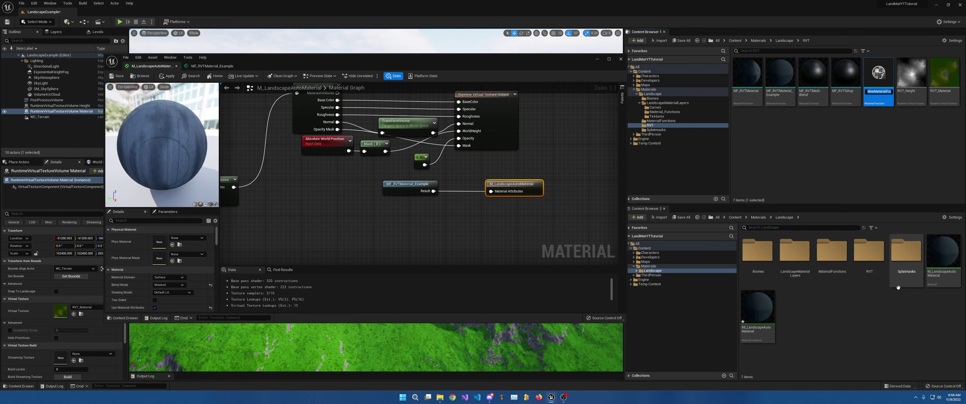
pyautogui.write('MF_RVTSetup')
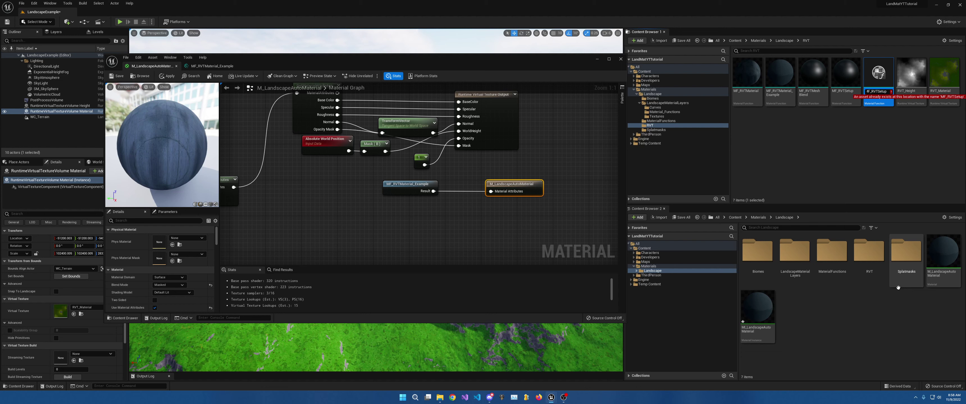
pyautogui.write('Example')
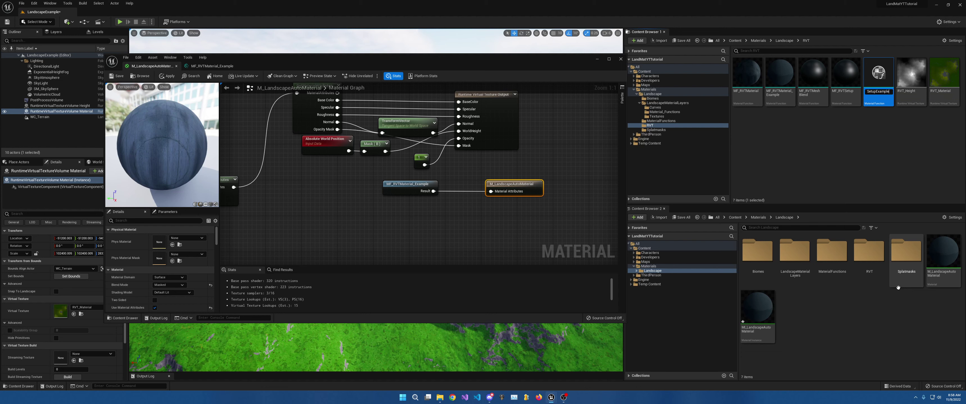
pyautogui.press('Return')
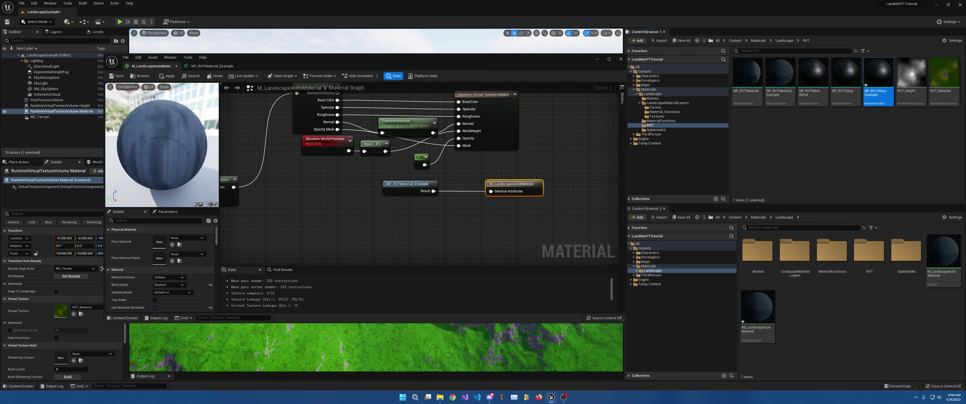
# Open MF_RVTSetupExample and place the MF_RVTMaterial_Example function in its graph, ahead of the Output Result node.
pyautogui.doubleClick(887, 76)
pyautogui.moveTo(354, 170); pyautogui.dragTo(565, 157, button='right')
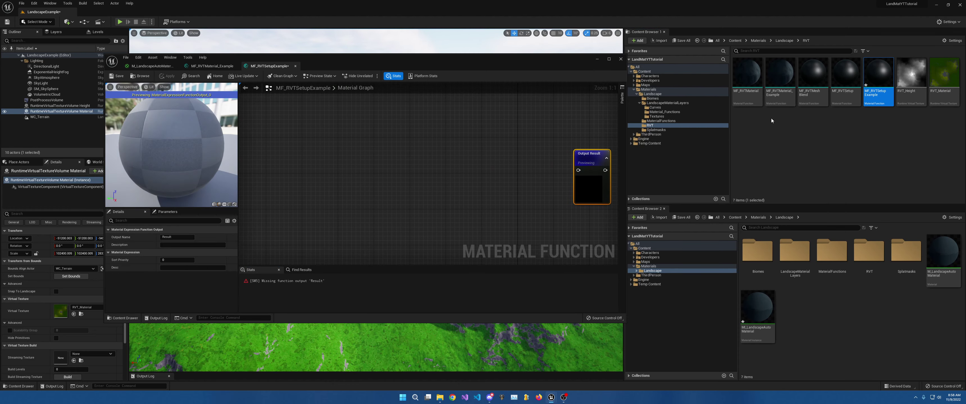
pyautogui.moveTo(780, 76); pyautogui.dragTo(322, 119)
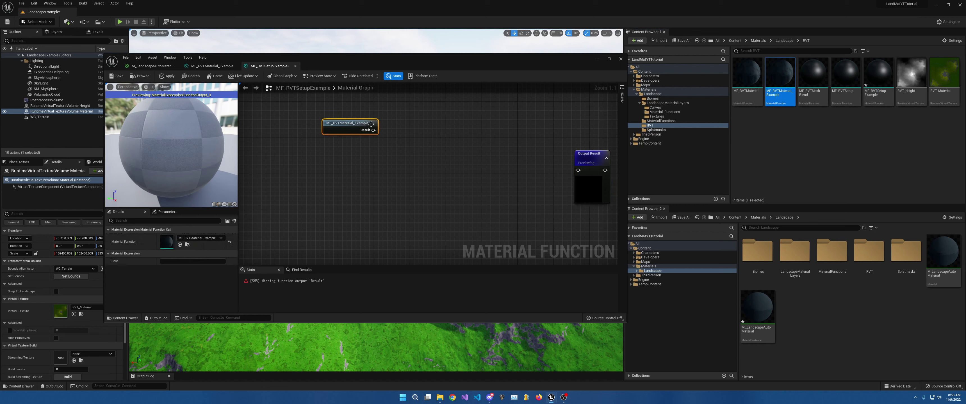
# Add a StaticSwitchParameter named "RVT: Use RVT Material?", feeding its True input from MF_RVTMaterial_Example and its output into Output Result.
pyautogui.rightClick(430, 154)
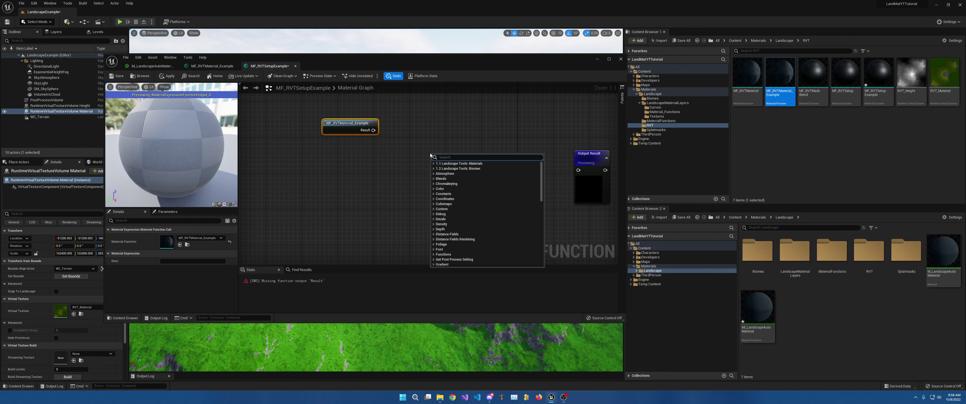
pyautogui.write('st')
pyautogui.press('BackSpace')
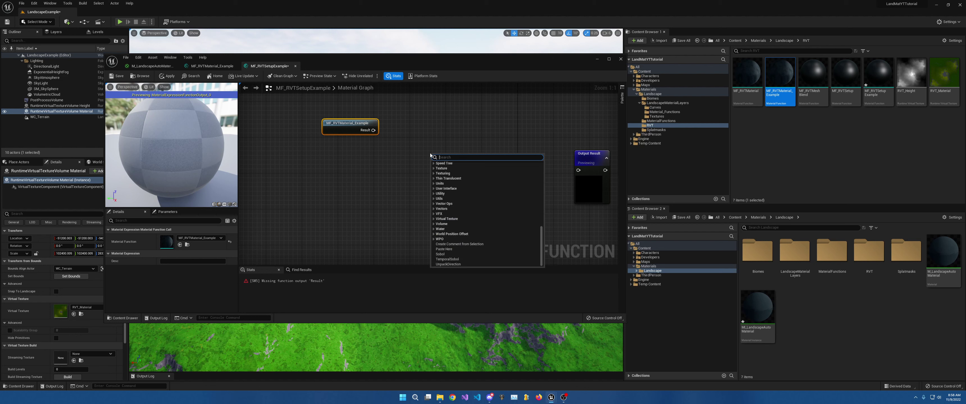
pyautogui.write('witch')
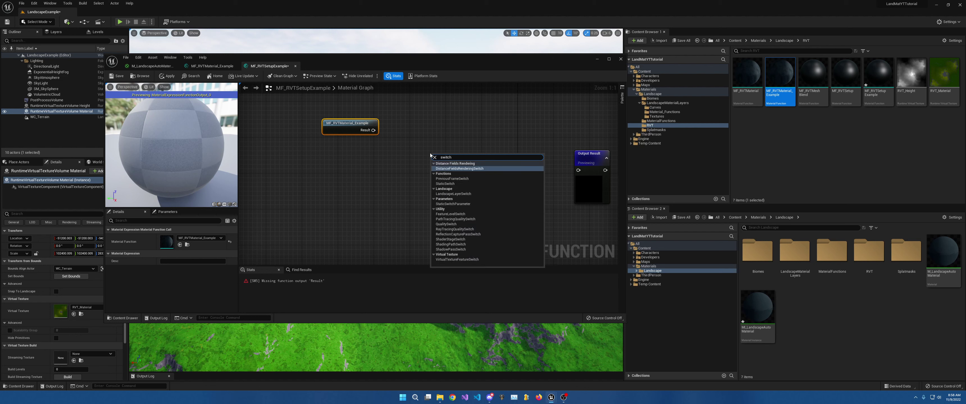
pyautogui.write(' pa')
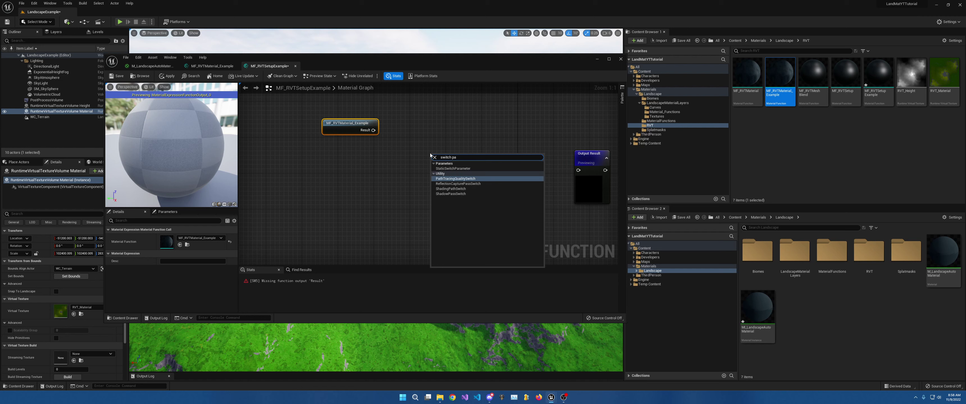
pyautogui.click(452, 168)
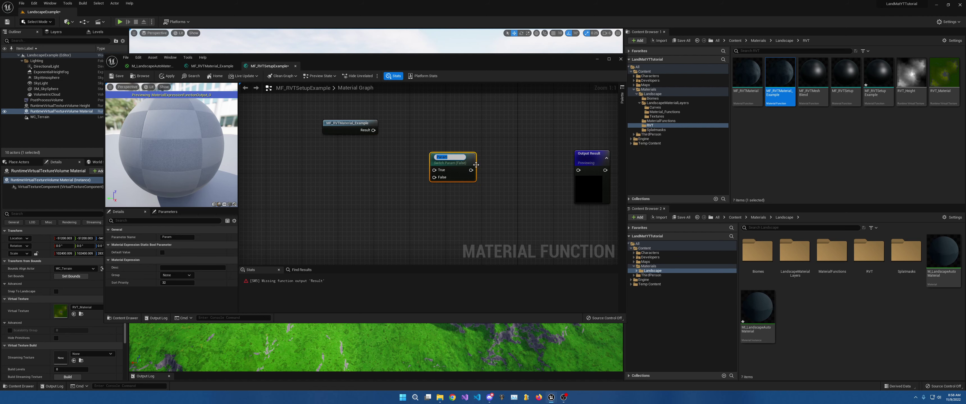
pyautogui.write('R')
pyautogui.write('VT: Use RVT Material')
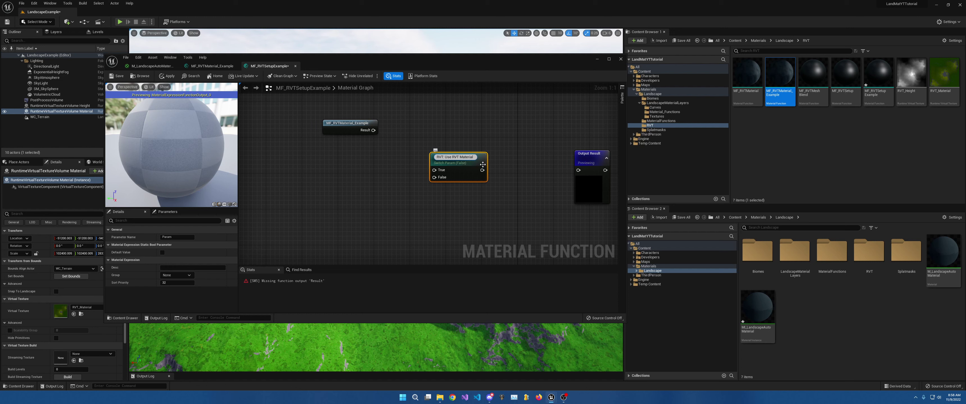
pyautogui.write('?')
pyautogui.press('Return')
pyautogui.moveTo(373, 130); pyautogui.dragTo(578, 170)
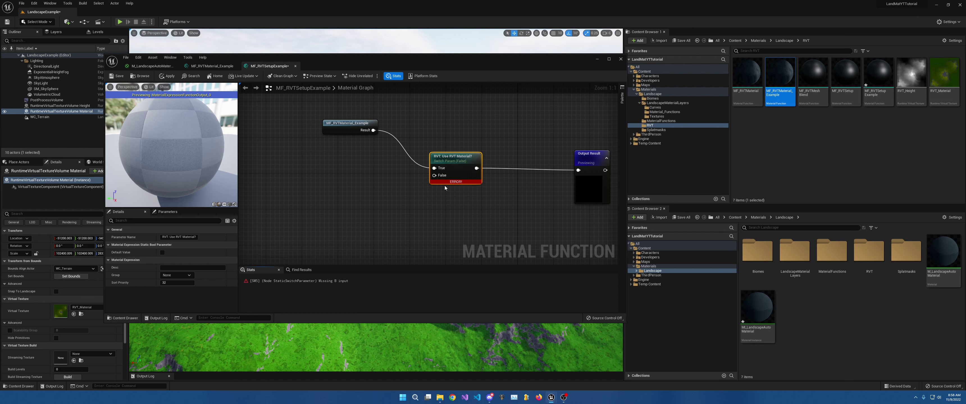
# Add a function input feeding the switch's False input and set its type to Function Input Material Attributes.
pyautogui.moveTo(434, 175); pyautogui.dragTo(372, 182)
pyautogui.write('input')
pyautogui.click(392, 216)
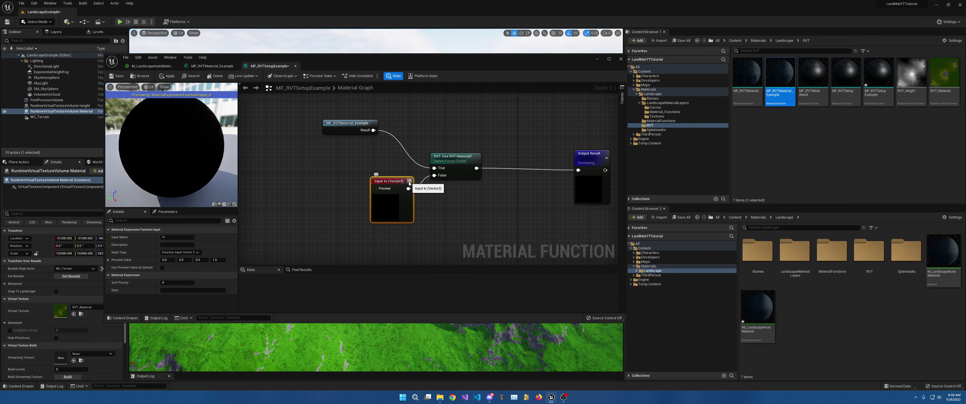
pyautogui.click(409, 180)
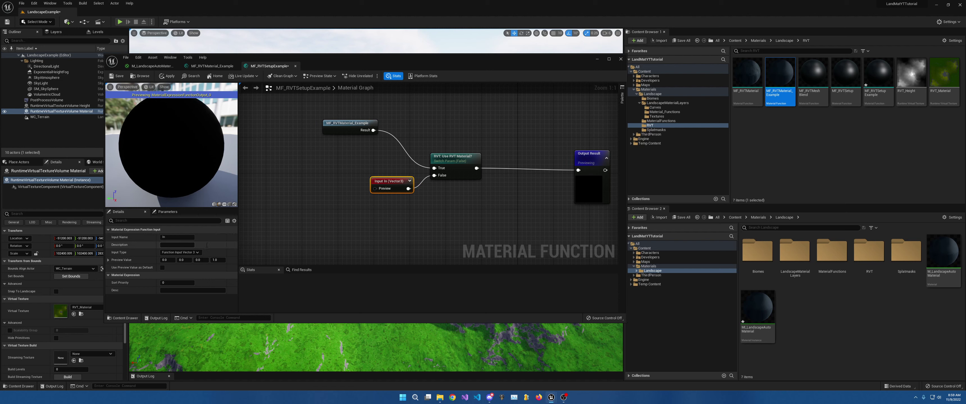
pyautogui.click(199, 252)
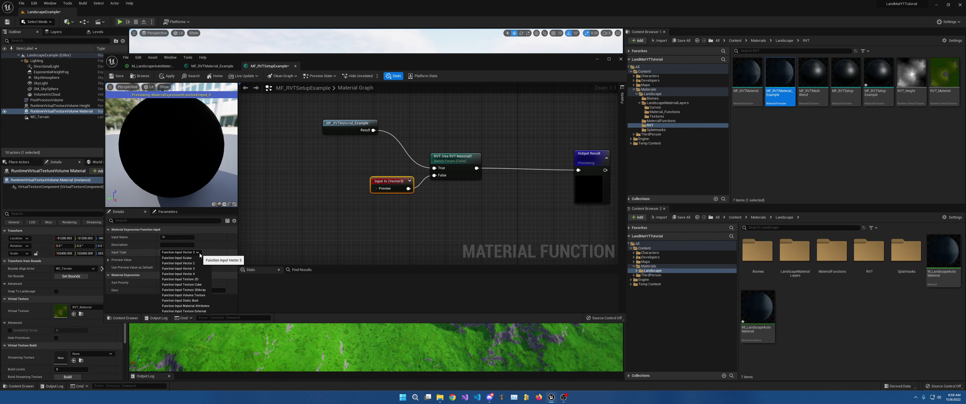
pyautogui.click(199, 308)
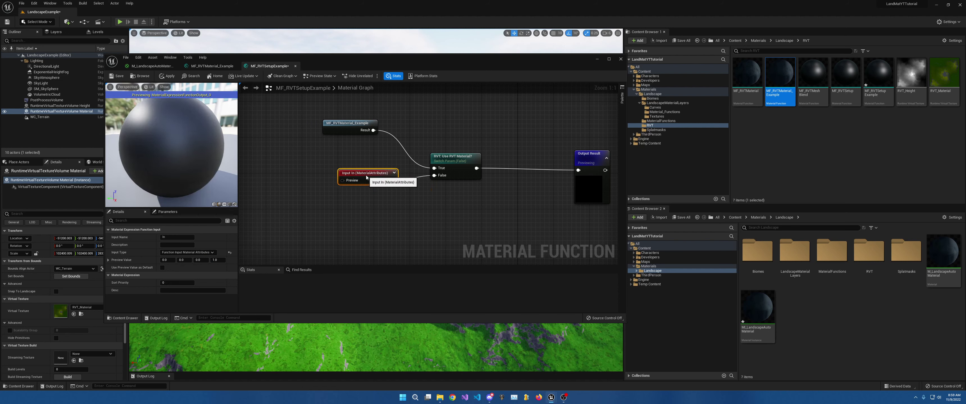
# Arrange the input, MF_RVTMaterial_Example and Output Result nodes compactly around the switch and save the material function.
pyautogui.moveTo(366, 177); pyautogui.dragTo(362, 173)
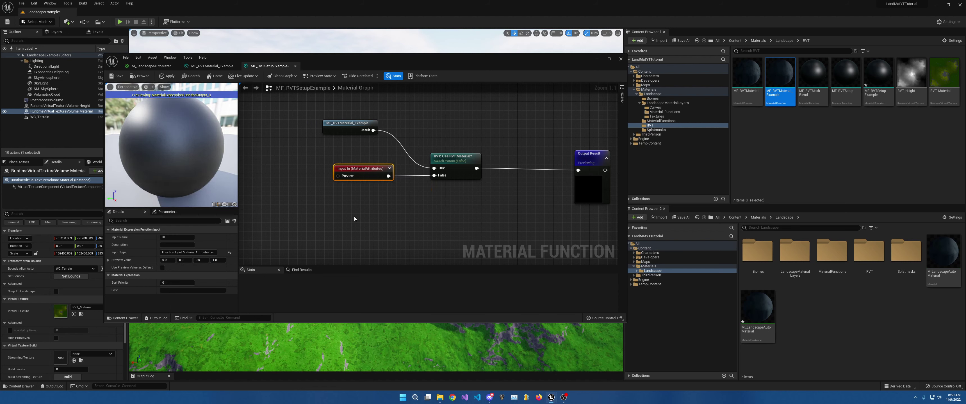
pyautogui.moveTo(341, 132); pyautogui.dragTo(357, 151)
pyautogui.moveTo(594, 157); pyautogui.dragTo(528, 158)
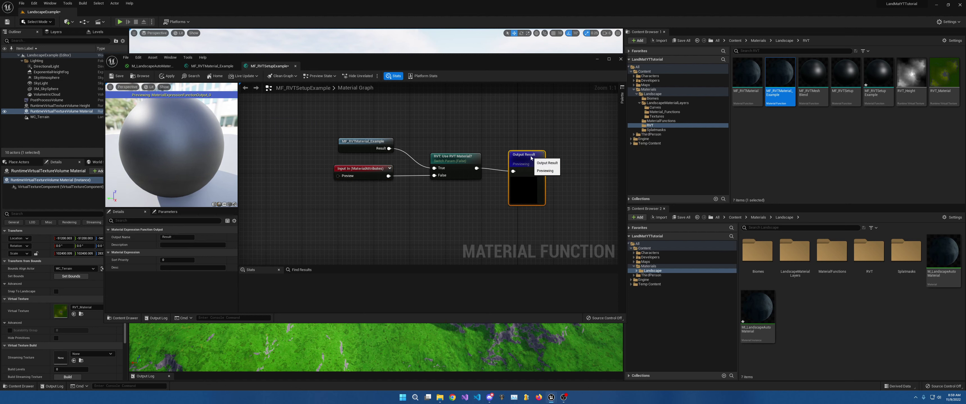
pyautogui.click(111, 78)
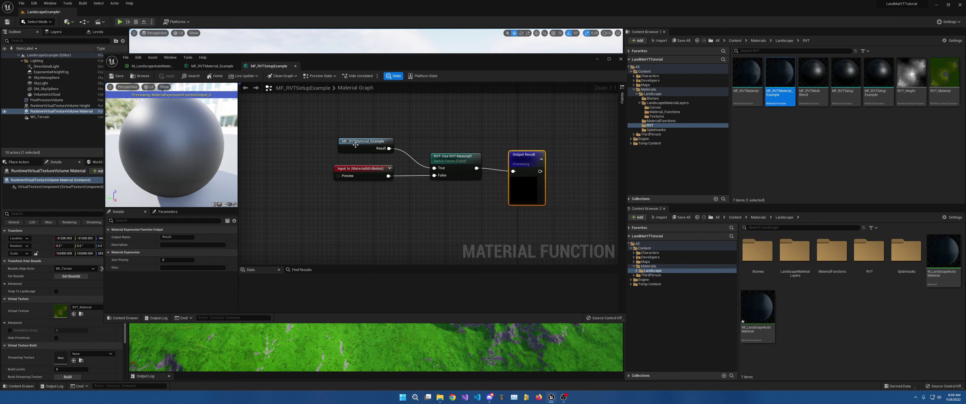
# In M_LandscapeAutoMaterial, place MF_RVTSetupExample and wire SetMaterialAttributes through it into the main material node.
pyautogui.click(218, 66)
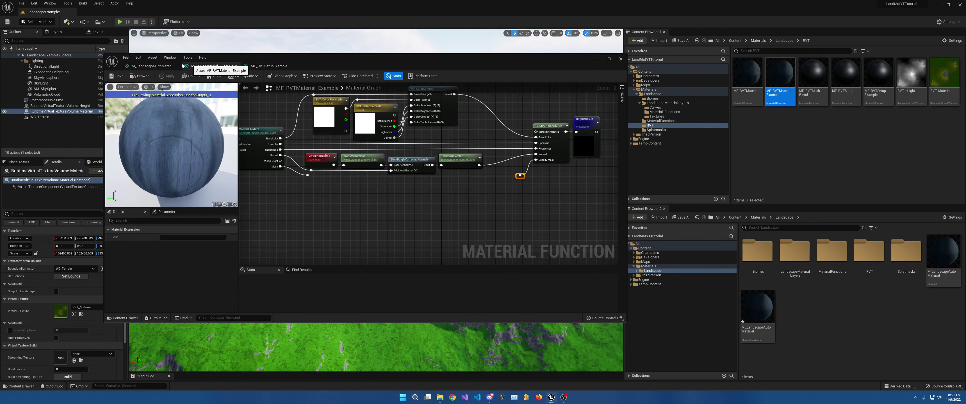
pyautogui.click(147, 67)
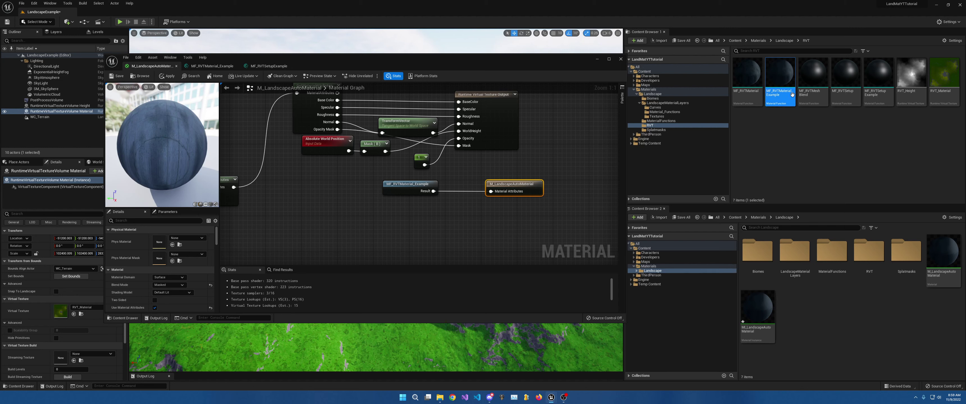
pyautogui.moveTo(780, 81); pyautogui.dragTo(357, 206)
pyautogui.press('Delete')
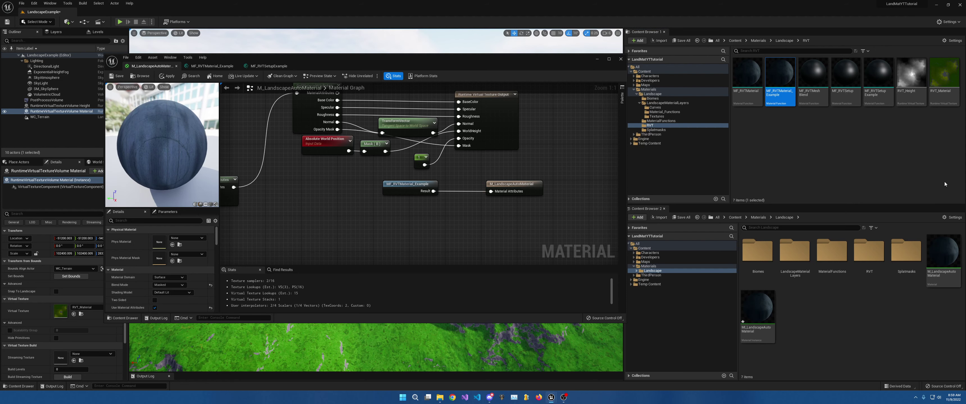
pyautogui.moveTo(885, 90); pyautogui.dragTo(338, 191)
pyautogui.moveTo(337, 191); pyautogui.dragTo(364, 202, button='right')
pyautogui.moveTo(263, 200); pyautogui.dragTo(374, 218)
pyautogui.moveTo(411, 212); pyautogui.dragTo(523, 206)
# Delete the old MF_RVTMaterial_Example node, line up MF_RVTSetupExample with the main material node and save the material.
pyautogui.click(431, 201)
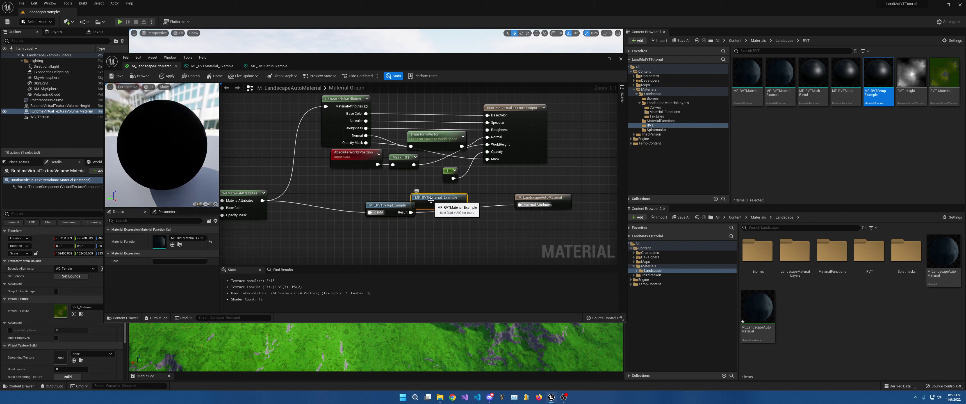
pyautogui.press('Delete')
pyautogui.moveTo(390, 205); pyautogui.dragTo(359, 193)
pyautogui.moveTo(528, 201); pyautogui.dragTo(479, 197)
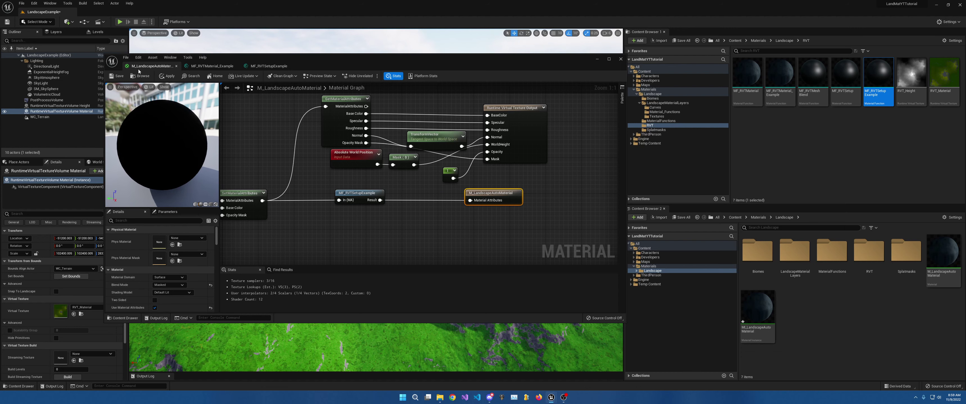
pyautogui.click(118, 79)
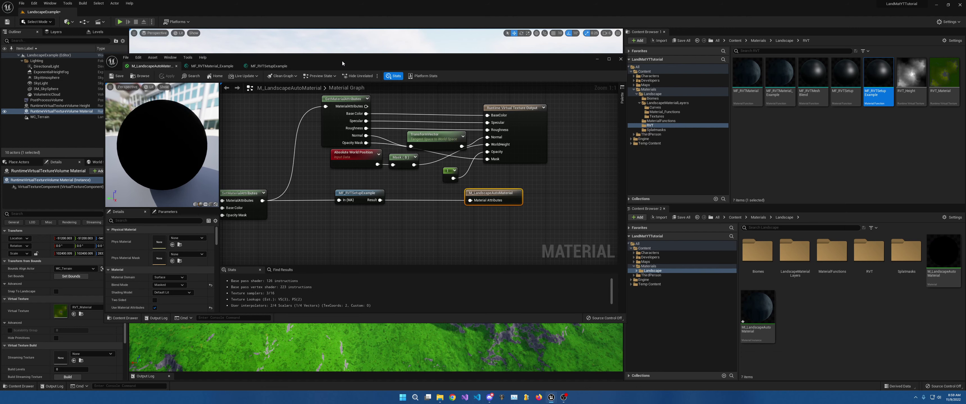
# Move the material editor clear of the viewport, select WC_Terrain and open its landscape material instance.
pyautogui.moveTo(341, 60); pyautogui.dragTo(678, 187)
pyautogui.moveTo(437, 163); pyautogui.dragTo(363, 175, button='right')
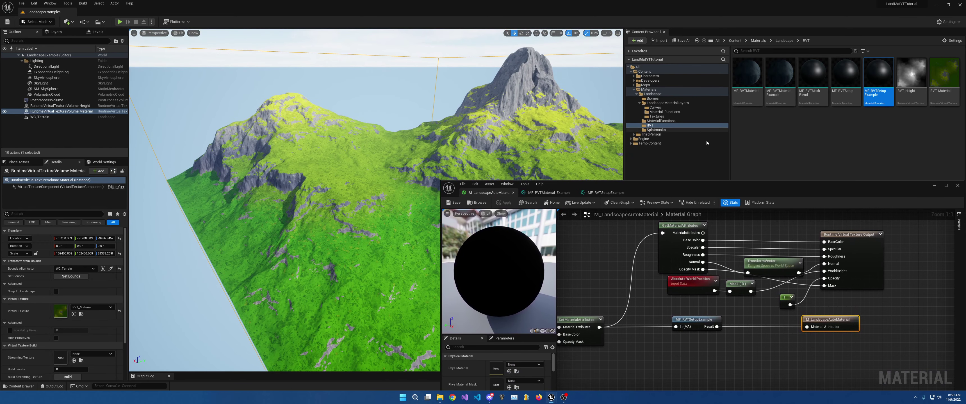
pyautogui.click(39, 116)
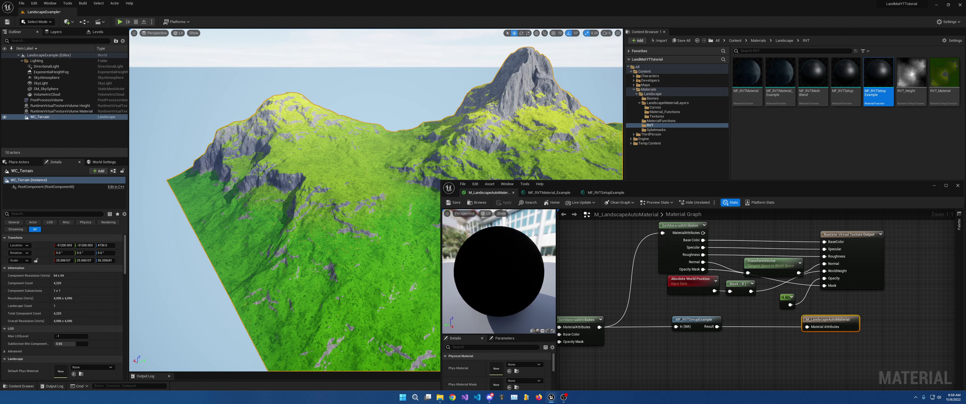
pyautogui.scroll(-3, 91, 332)
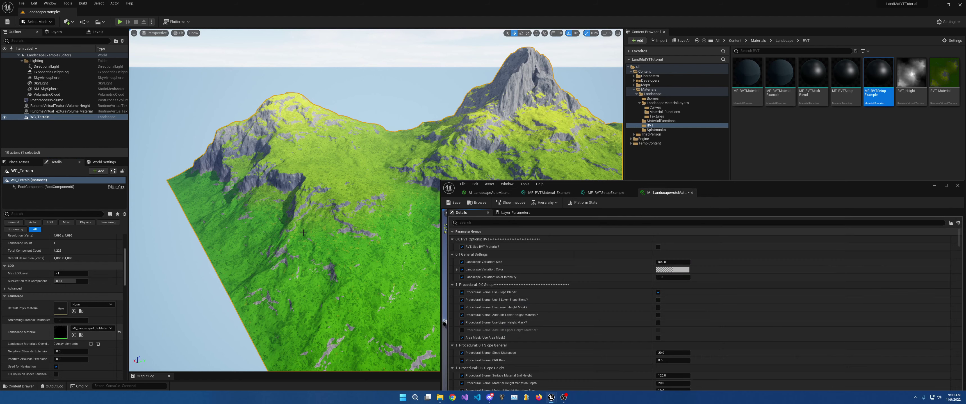
# Examine the terrain up close in the Lit view with "RVT: Use RVT Material?" enabled in the material instance.
pyautogui.rightClick(329, 224)
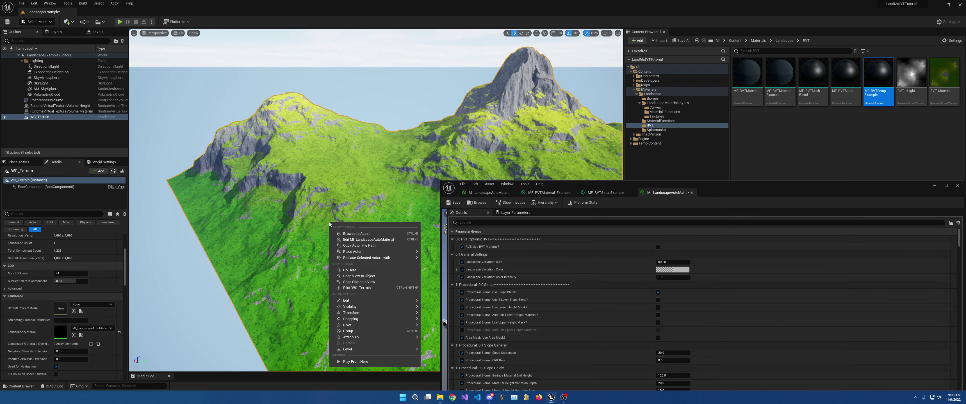
pyautogui.click(337, 182)
pyautogui.scroll(3, 338, 175)
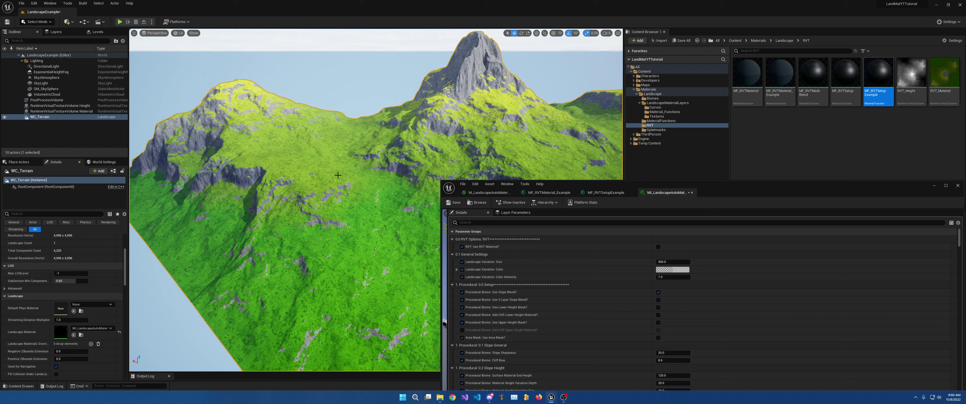
pyautogui.press('Escape')
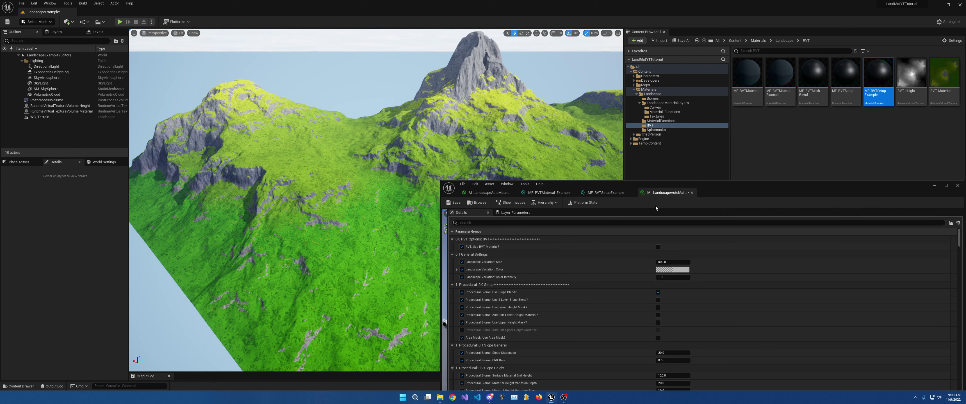
pyautogui.moveTo(728, 184); pyautogui.dragTo(670, 55)
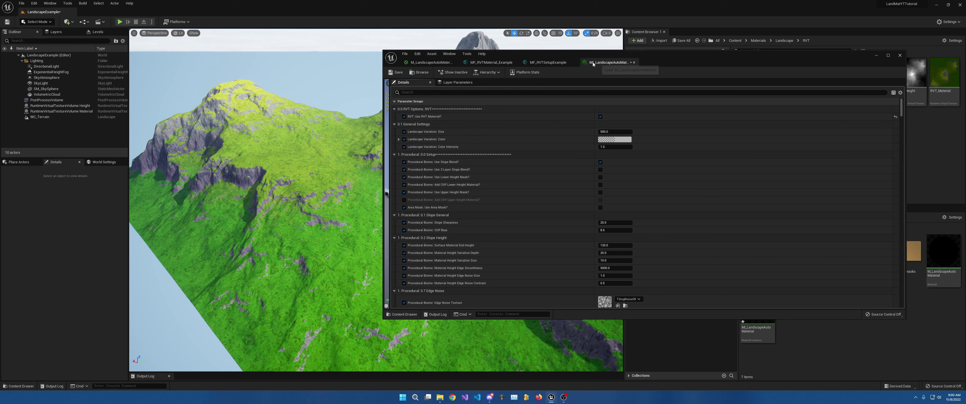
pyautogui.moveTo(644, 57); pyautogui.dragTo(823, 94)
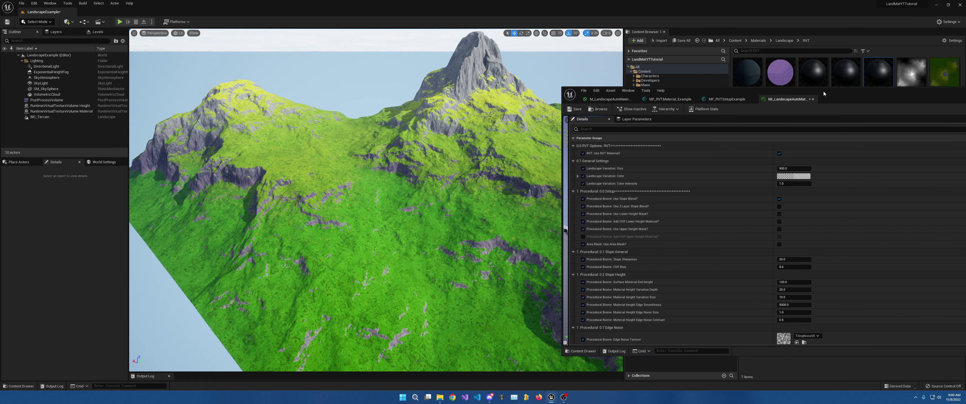
pyautogui.moveTo(465, 177); pyautogui.dragTo(497, 181, button='right')
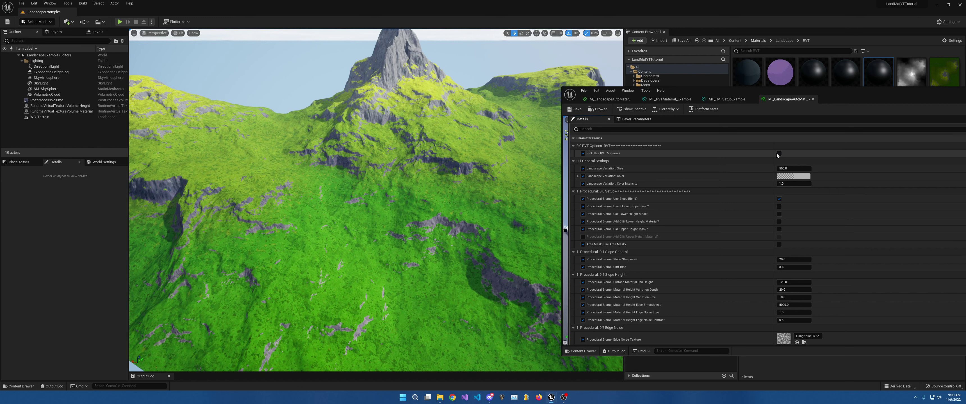
# Compare the terrain in Shader Complexity view with "RVT: Use RVT Material?" on and off, and return the viewport to Lit.
pyautogui.click(179, 34)
pyautogui.moveTo(208, 105)
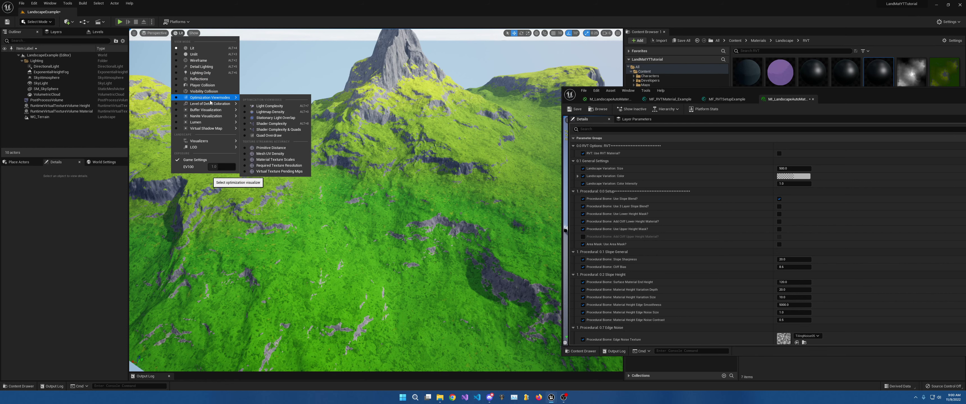
pyautogui.click(266, 123)
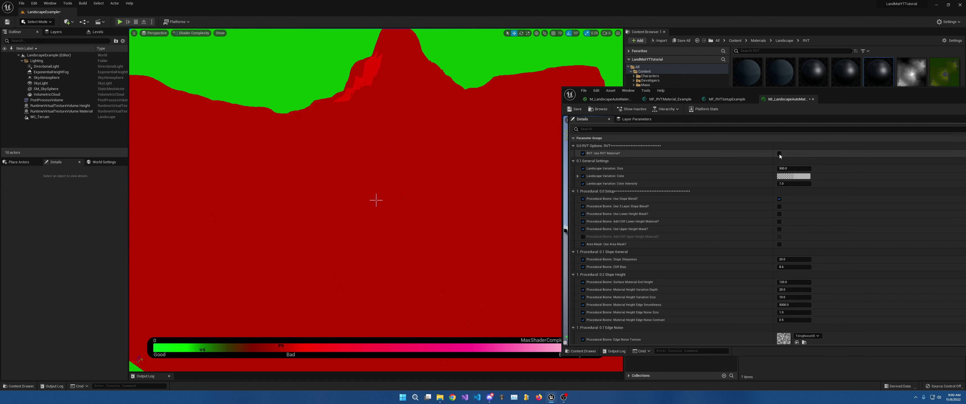
pyautogui.click(779, 153)
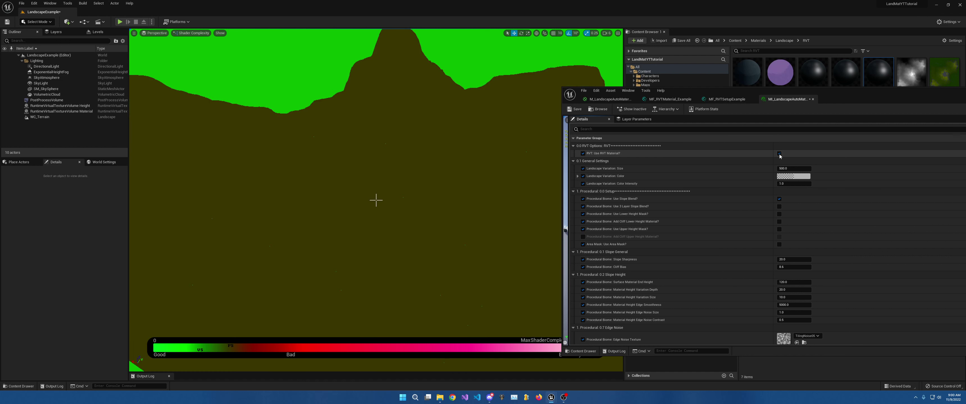
pyautogui.click(779, 154)
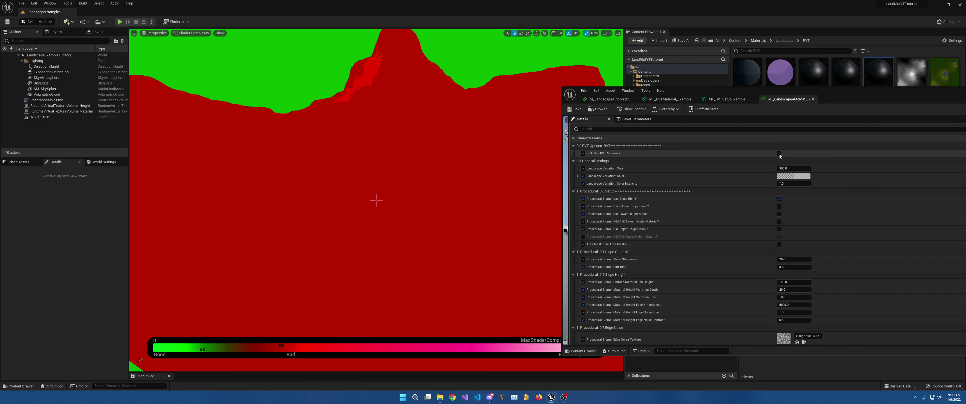
pyautogui.click(192, 33)
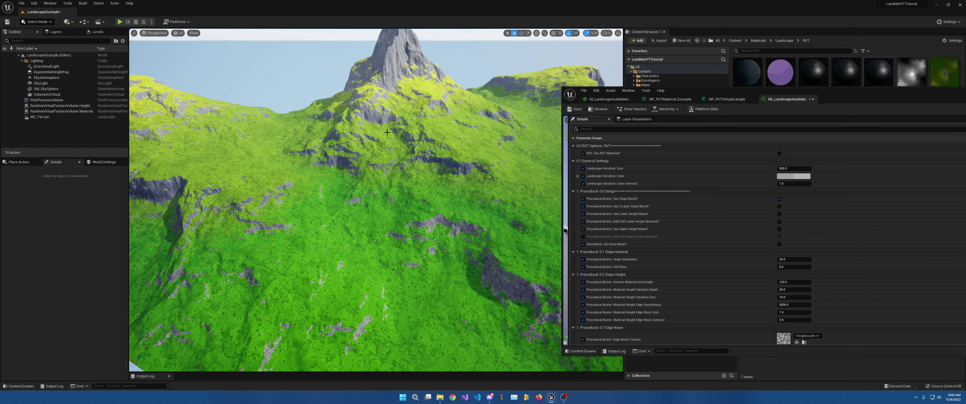
pyautogui.moveTo(748, 91); pyautogui.dragTo(336, 89)
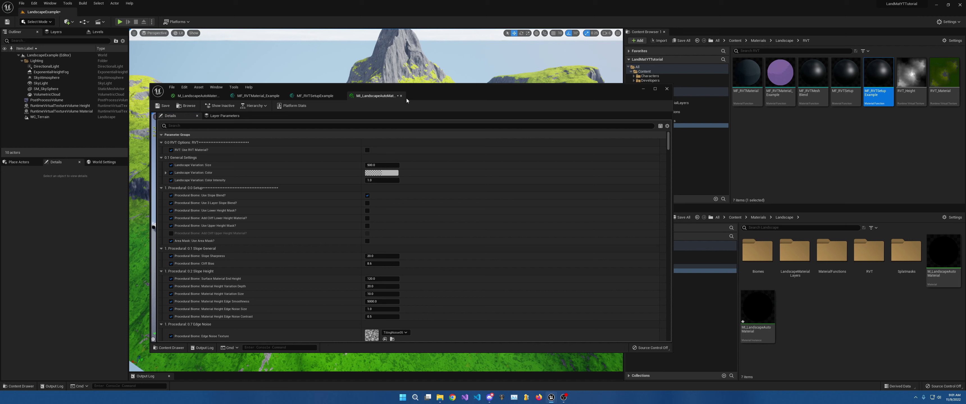
# Create a material function named MF_RVTMeshBlendExample in the RVT folder.
pyautogui.rightClick(810, 129)
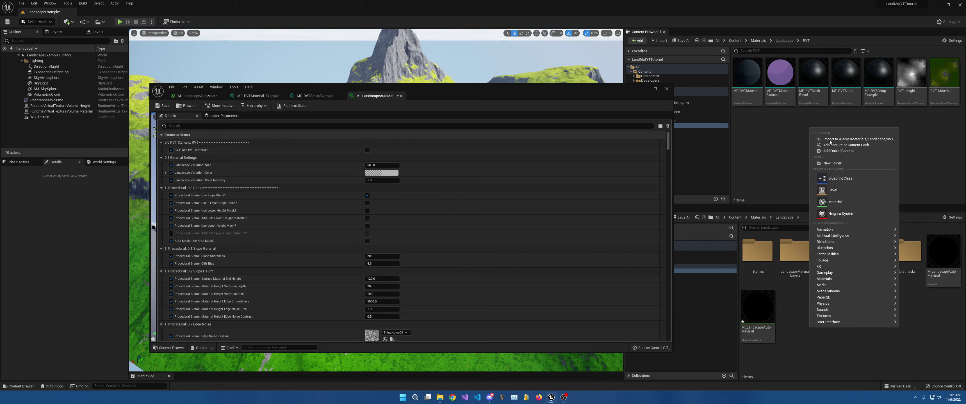
pyautogui.moveTo(836, 298)
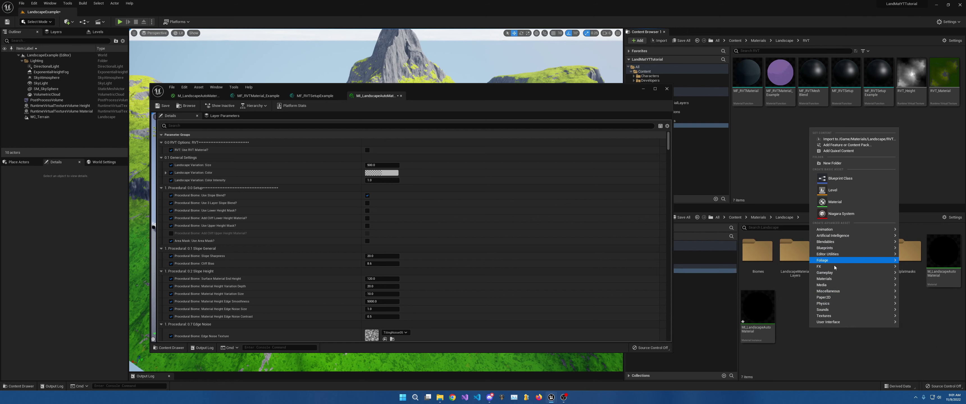
pyautogui.moveTo(825, 278)
pyautogui.click(782, 297)
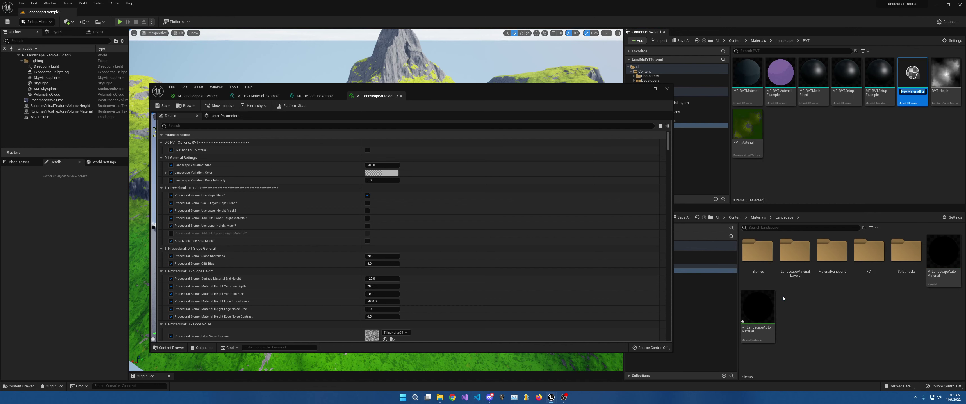
pyautogui.write('Mesh')
pyautogui.write('Blend')
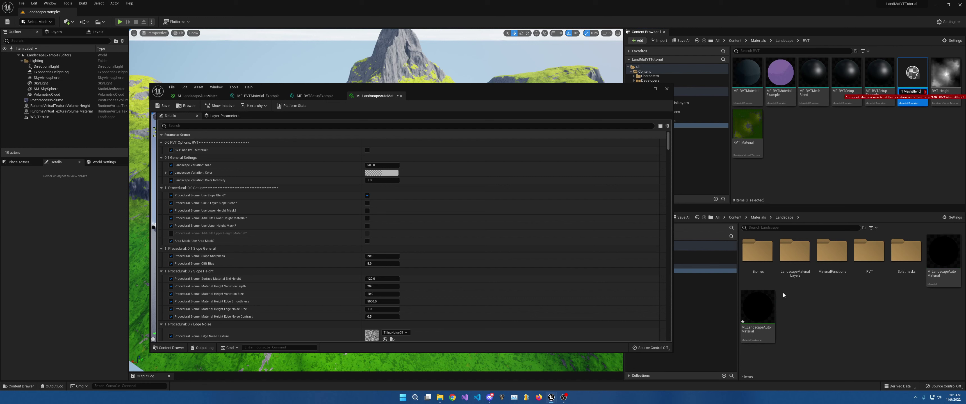
pyautogui.write('Example')
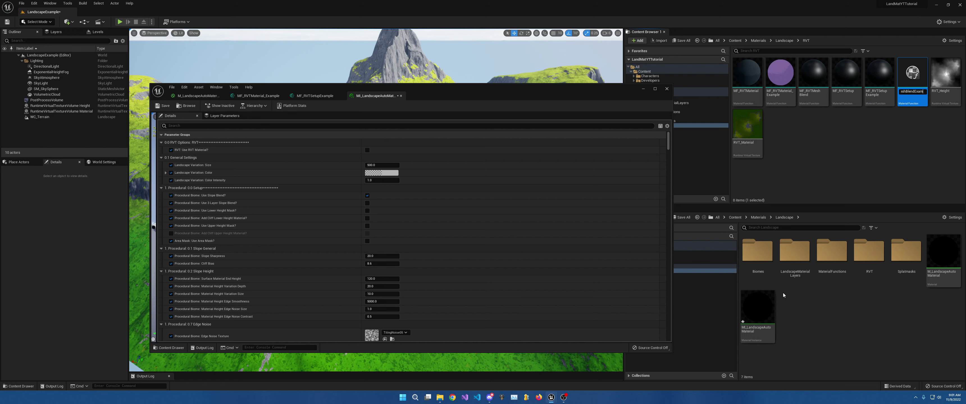
pyautogui.press('Return')
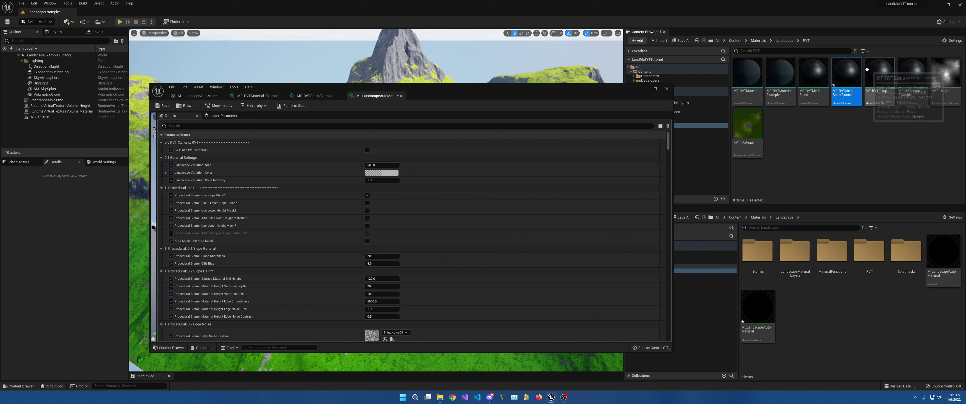
# Open MF_RVTMeshBlendExample in a maximized editor and enlarge the graph area by shrinking the stats area.
pyautogui.doubleClick(854, 71)
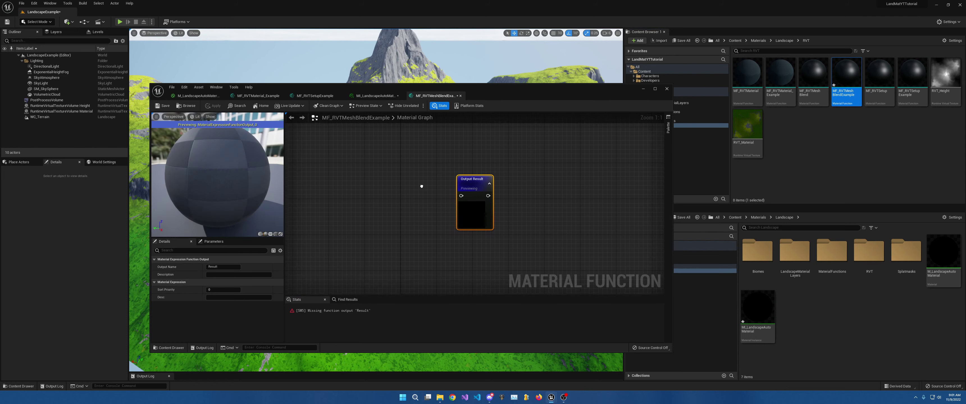
pyautogui.moveTo(422, 186); pyautogui.dragTo(537, 158, button='right')
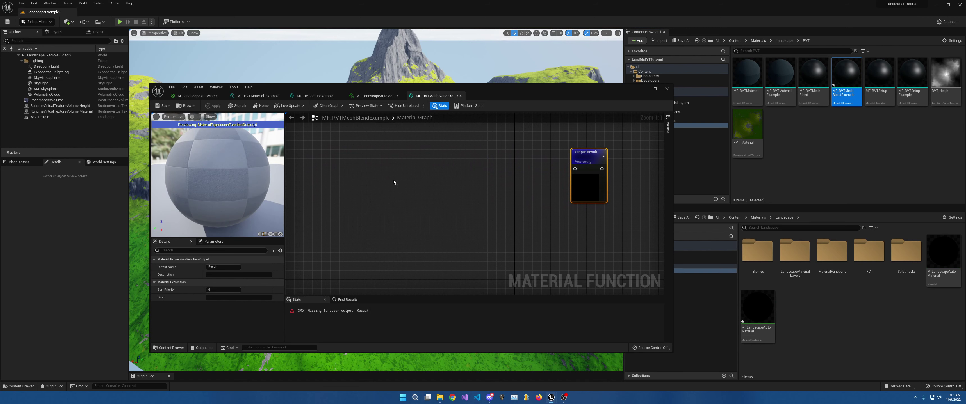
pyautogui.moveTo(394, 182); pyautogui.dragTo(444, 176, button='right')
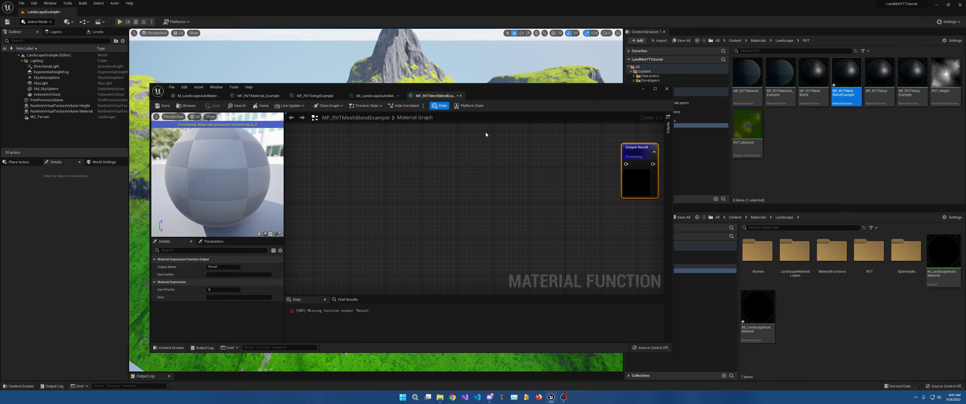
pyautogui.doubleClick(437, 95)
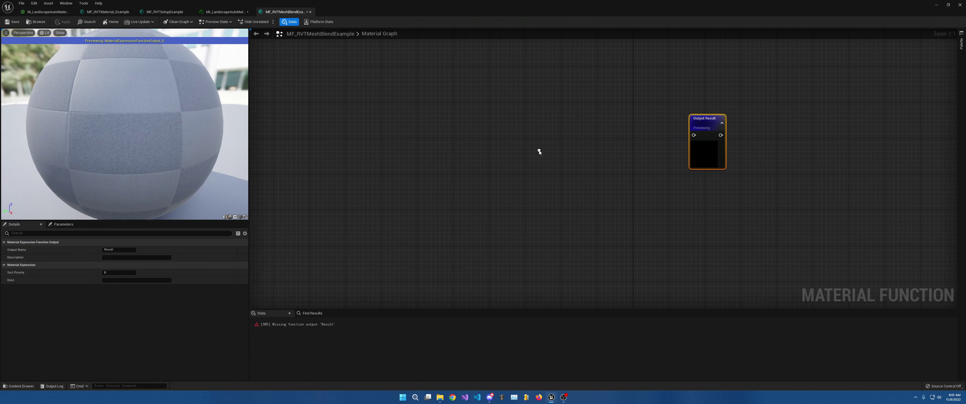
pyautogui.moveTo(517, 146); pyautogui.dragTo(594, 160, button='right')
pyautogui.scroll(1, 602, 139)
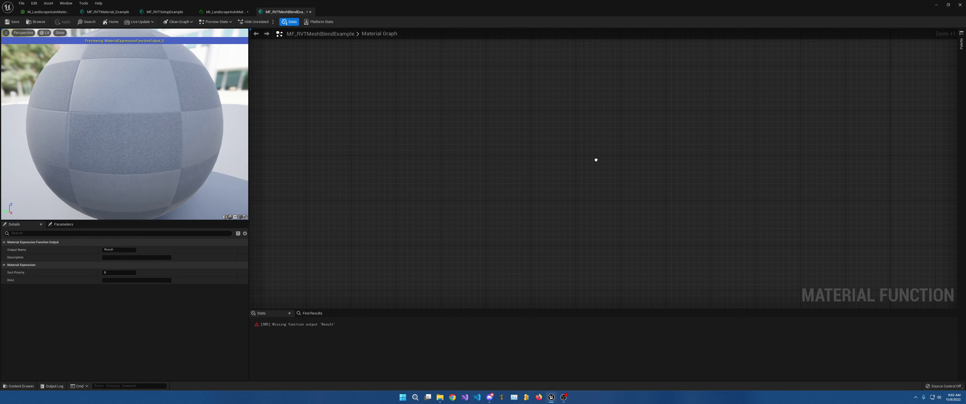
pyautogui.moveTo(347, 310); pyautogui.dragTo(349, 342)
pyautogui.moveTo(489, 245); pyautogui.dragTo(457, 243, button='right')
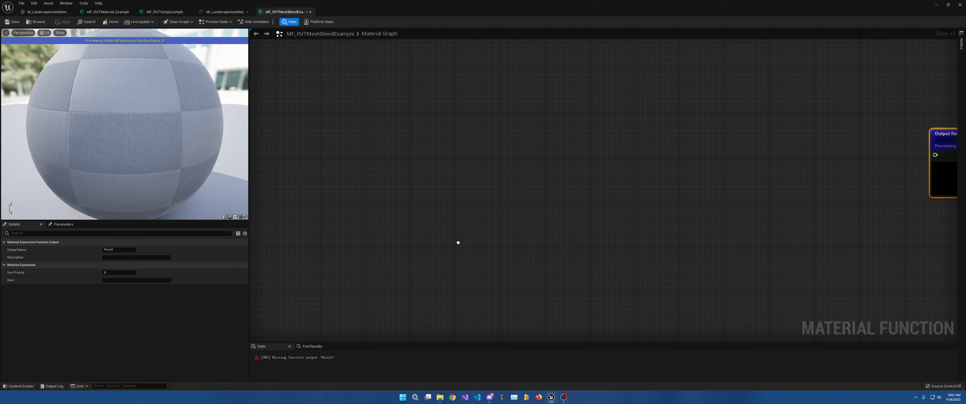
# Add an Absolute World Position node well ahead of the Output Result node in the graph.
pyautogui.rightClick(384, 123)
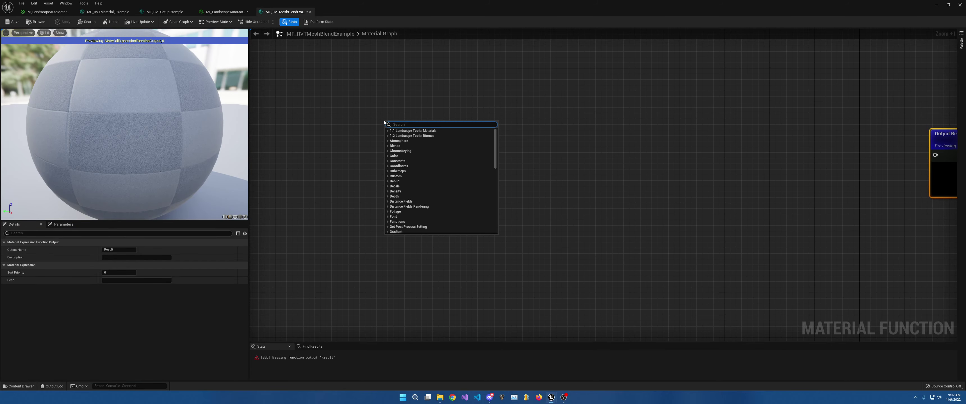
pyautogui.write('abso')
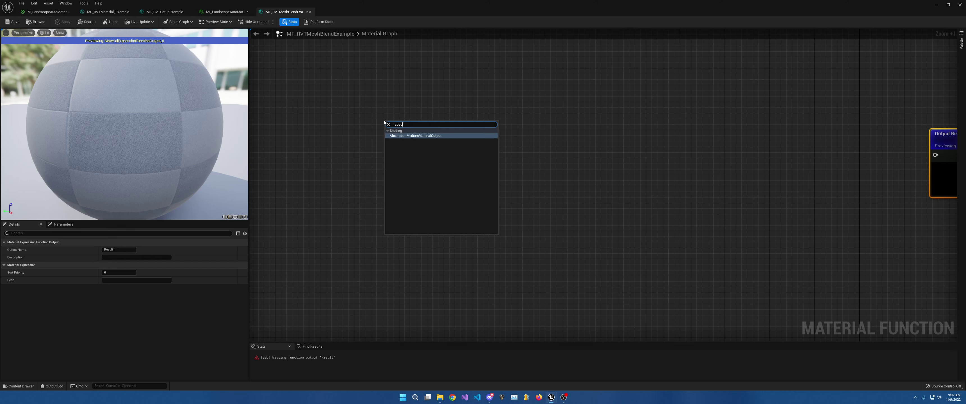
pyautogui.press('BackSpace')
pyautogui.press('BackSpace')
pyautogui.press('BackSpace')
pyautogui.press('BackSpace')
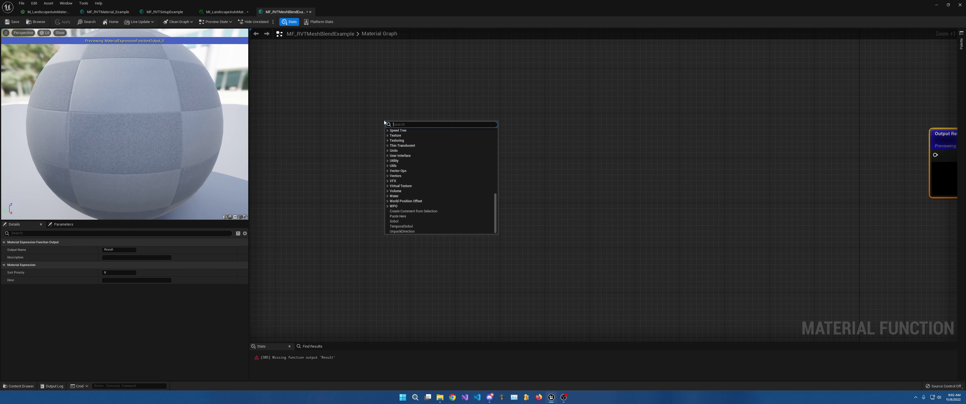
pyautogui.write('world position')
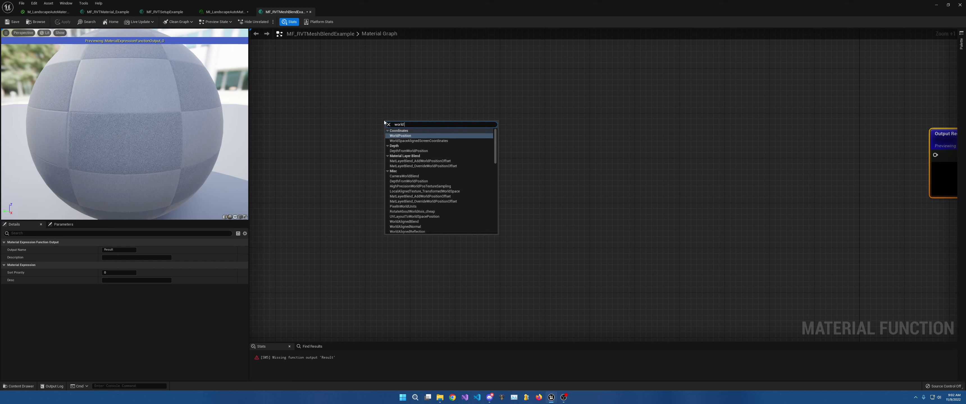
pyautogui.press('Return')
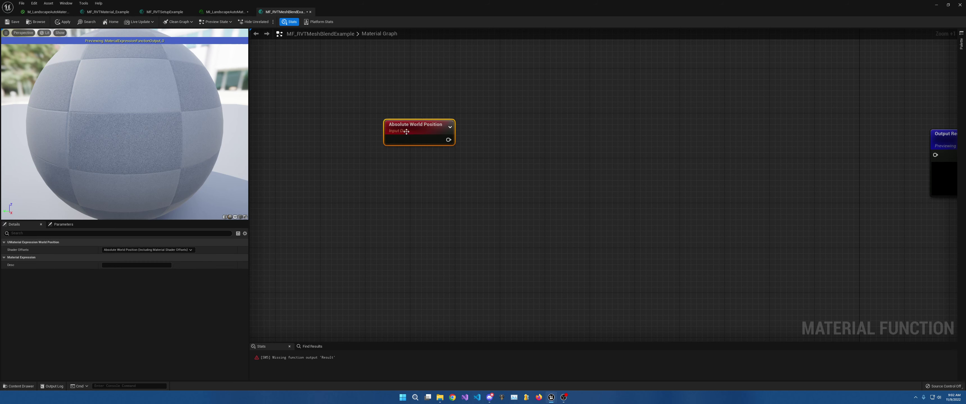
# Feed Absolute World Position into a new component mask that passes only the B channel.
pyautogui.moveTo(406, 131); pyautogui.dragTo(445, 93)
pyautogui.write('mask')
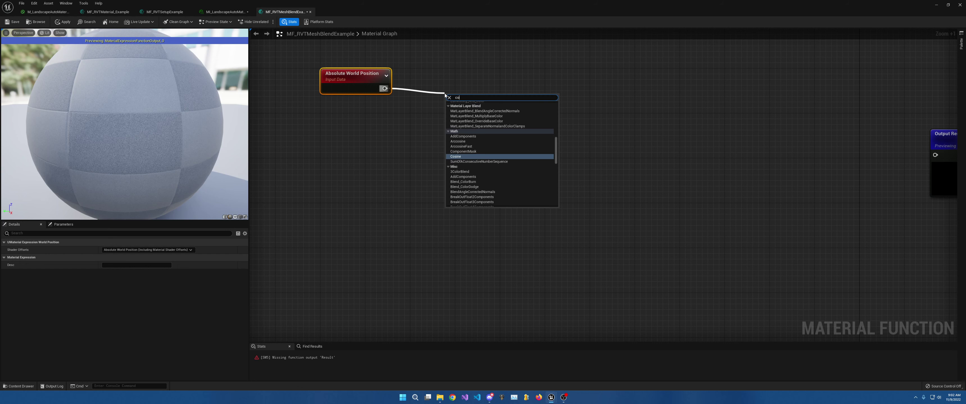
pyautogui.press('Return')
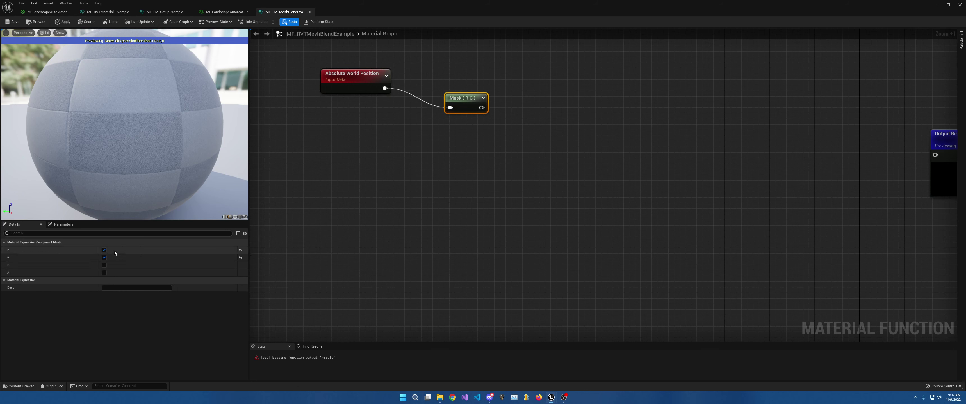
pyautogui.click(105, 250)
pyautogui.click(104, 258)
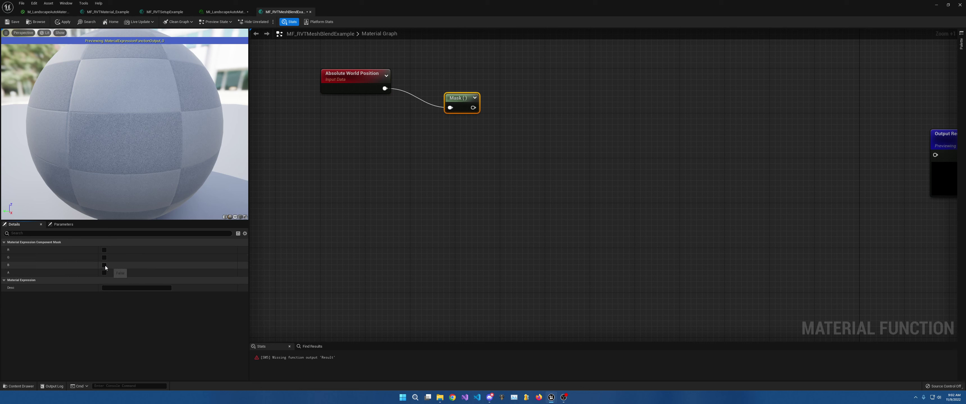
pyautogui.click(104, 265)
# Line up the mask with Absolute World Position and connect its output to input A of a new Subtract node.
pyautogui.moveTo(468, 98); pyautogui.dragTo(472, 134)
pyautogui.write('subt')
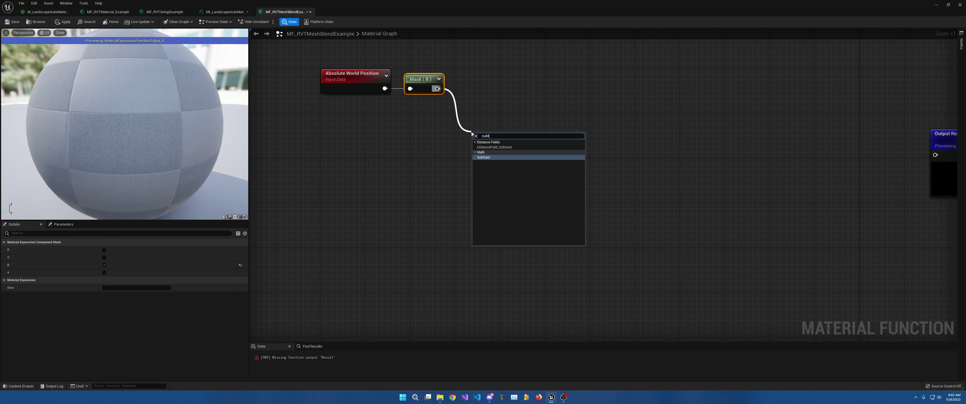
pyautogui.press('Return')
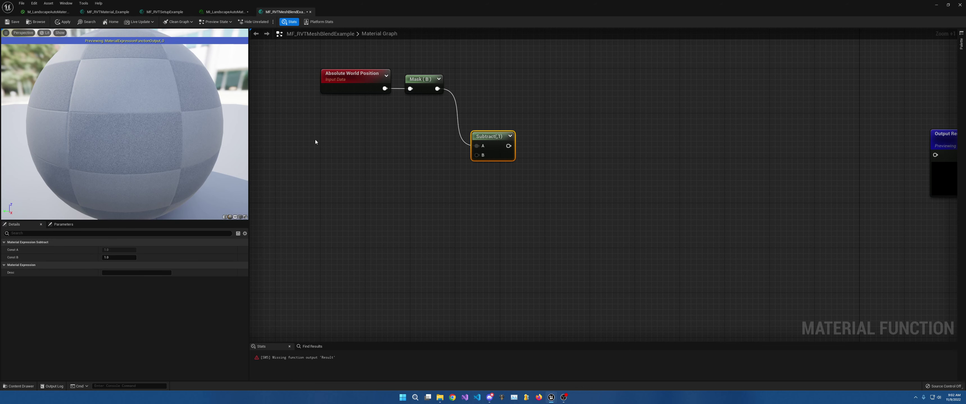
# Add a runtime virtual texture sample parameter named "RVT: Height Texture" and connect its WorldHeight output to Subtract's B input.
pyautogui.rightClick(315, 142)
pyautogui.write('Run')
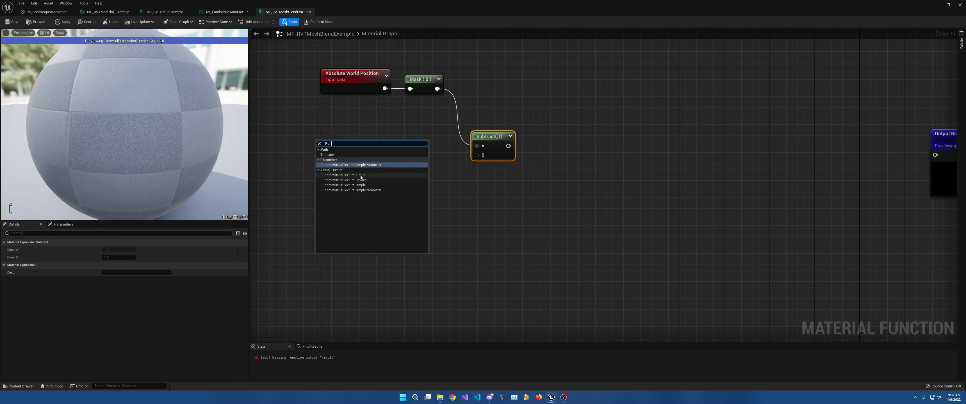
pyautogui.click(364, 165)
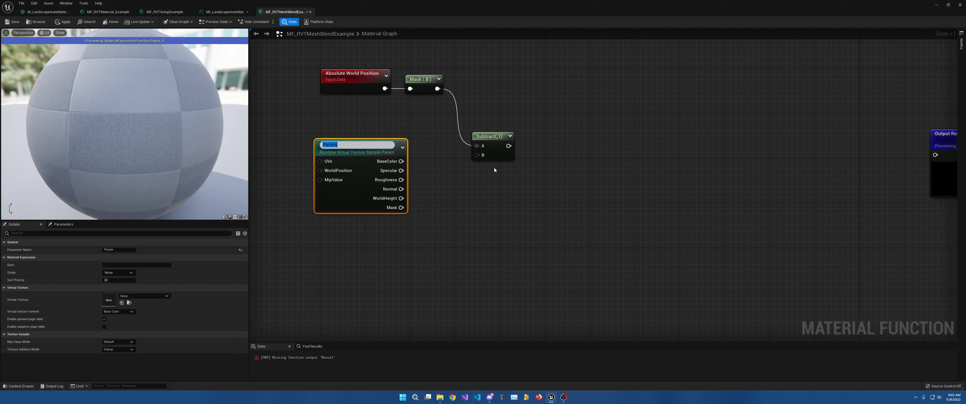
pyautogui.write('RVT: Height Texture')
pyautogui.press('Return')
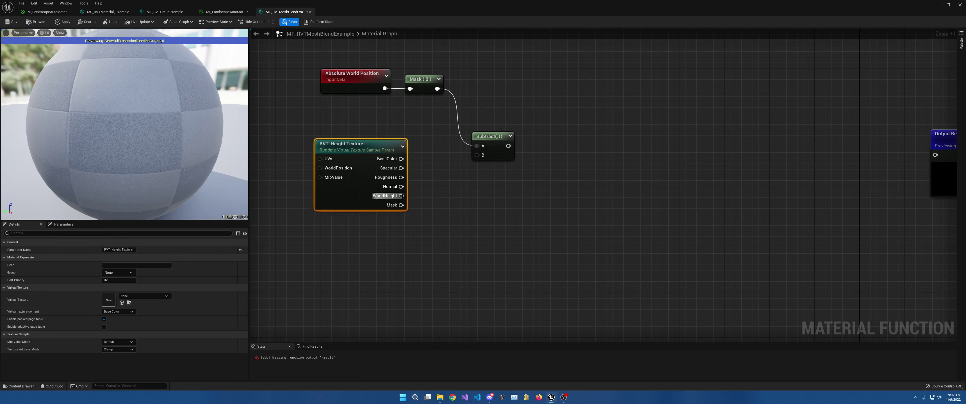
pyautogui.moveTo(401, 195); pyautogui.dragTo(482, 157)
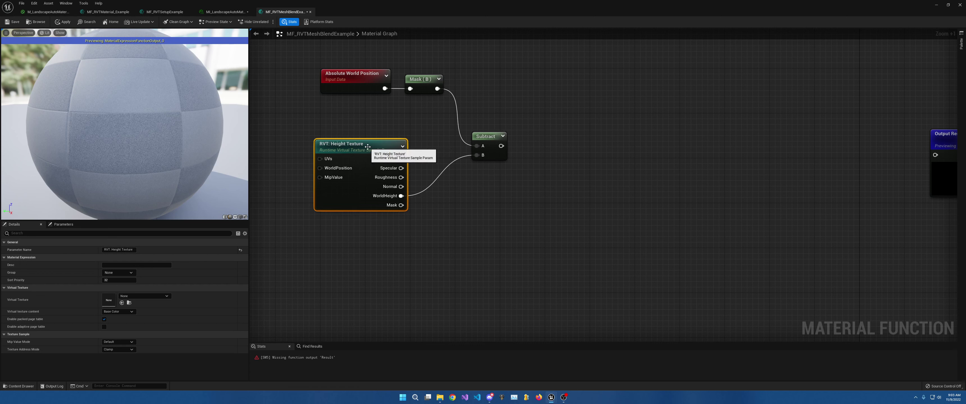
# Assign RVT_Height as the virtual texture of "RVT: Height Texture" and place the node directly beneath Absolute World Position.
pyautogui.click(163, 295)
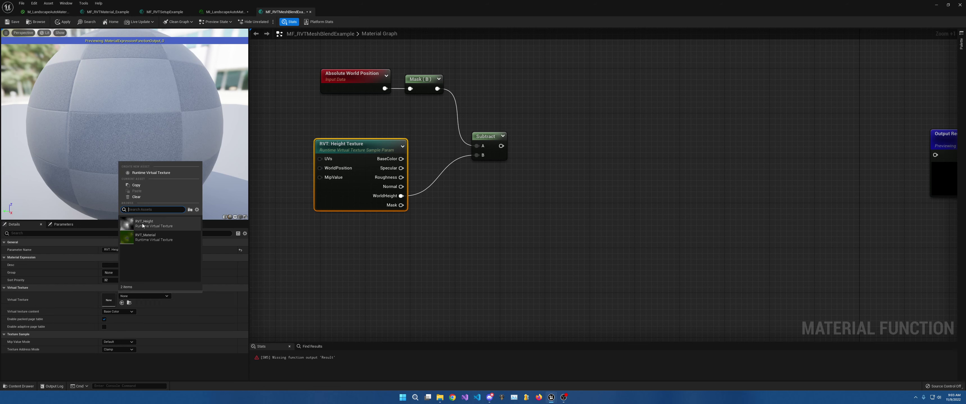
pyautogui.click(157, 223)
pyautogui.moveTo(366, 187); pyautogui.dragTo(366, 144)
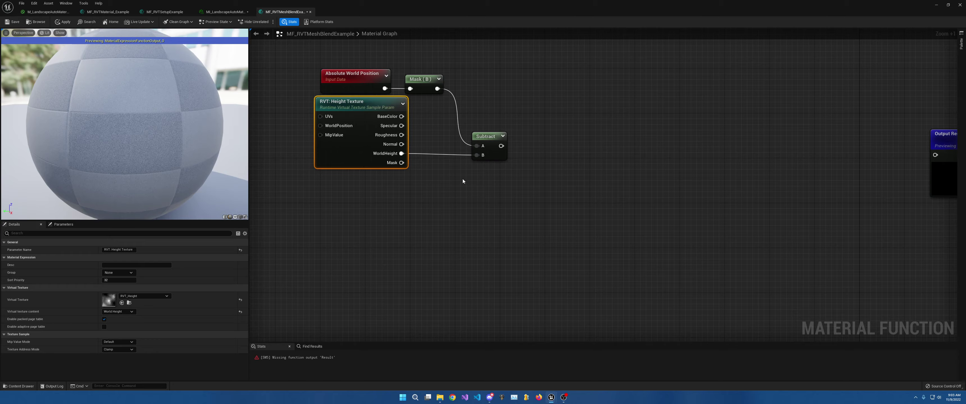
pyautogui.moveTo(463, 179); pyautogui.dragTo(487, 206, button='right')
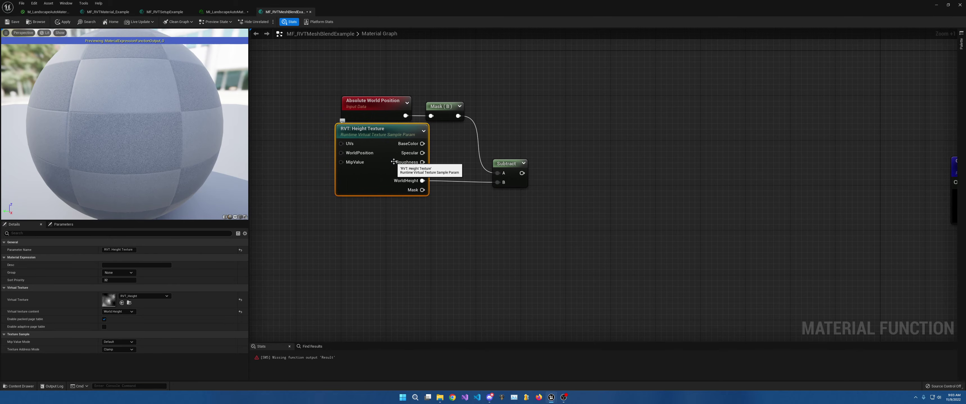
pyautogui.moveTo(529, 144); pyautogui.dragTo(490, 155, button='right')
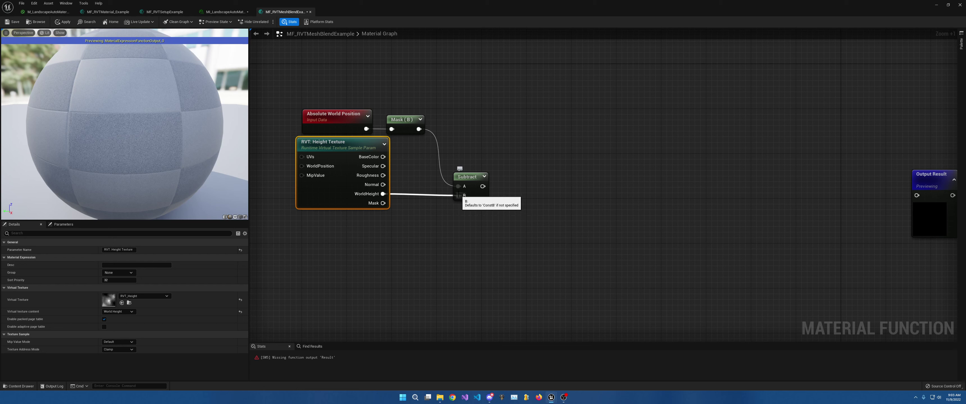
pyautogui.moveTo(382, 194); pyautogui.dragTo(430, 226)
pyautogui.write('in')
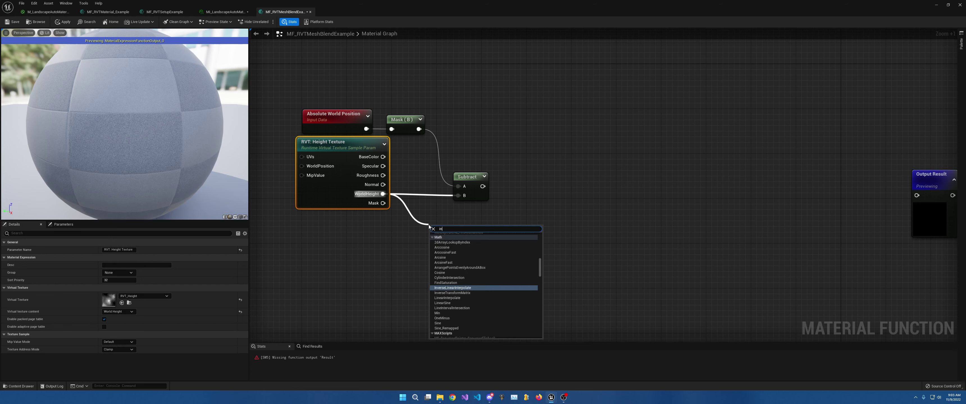
pyautogui.write('put')
pyautogui.press('Return')
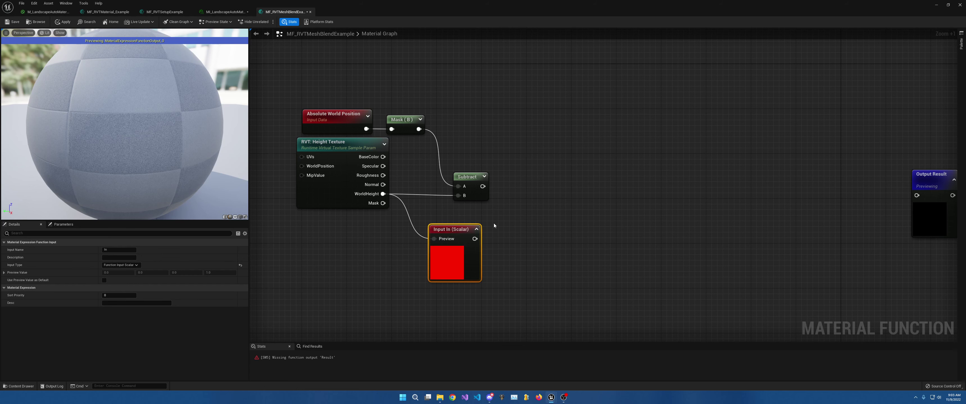
pyautogui.click(476, 229)
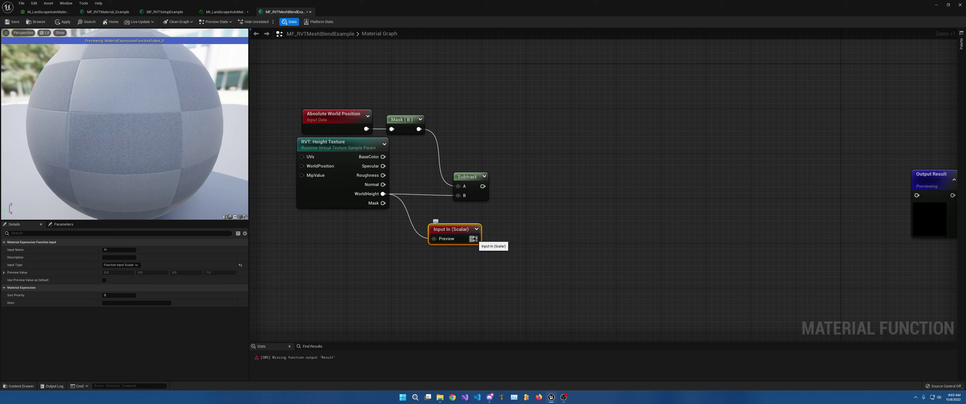
pyautogui.moveTo(475, 239); pyautogui.dragTo(458, 195)
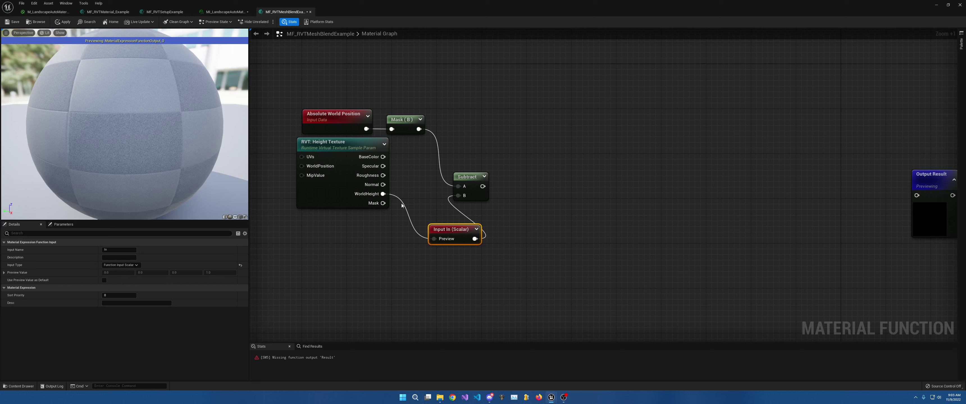
pyautogui.keyDown('alt'); pyautogui.click(433, 239); pyautogui.keyUp('alt')
pyautogui.press('Delete')
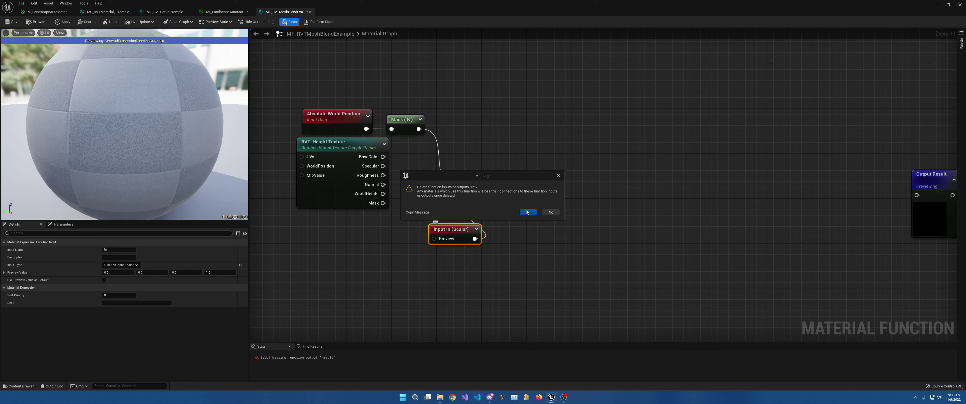
pyautogui.click(528, 212)
pyautogui.moveTo(458, 195); pyautogui.dragTo(383, 194)
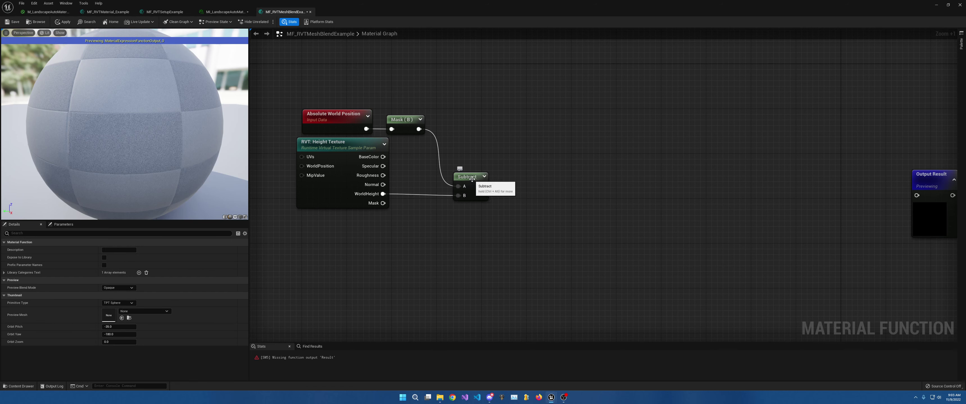
# Connect the Subtract output to input A of a new Add node.
pyautogui.moveTo(482, 186); pyautogui.dragTo(518, 186)
pyautogui.write('add')
pyautogui.press('Return')
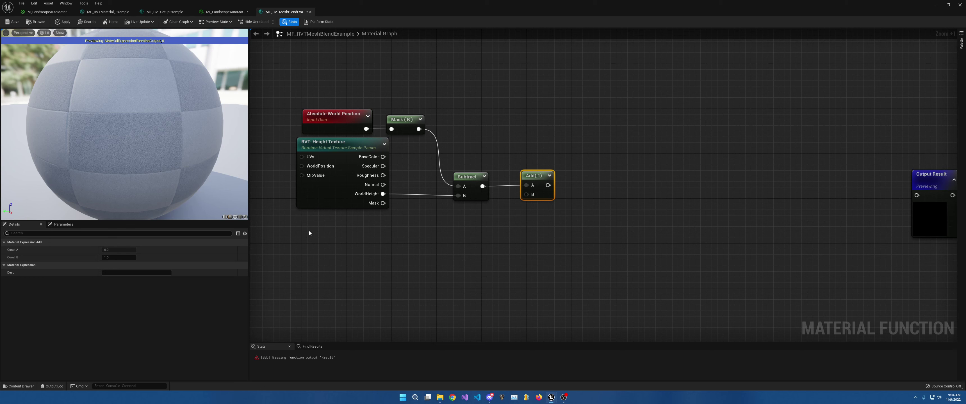
# Add an Object Bounds node and feed it through a copy of the B-channel mask into Add's B input.
pyautogui.rightClick(308, 231)
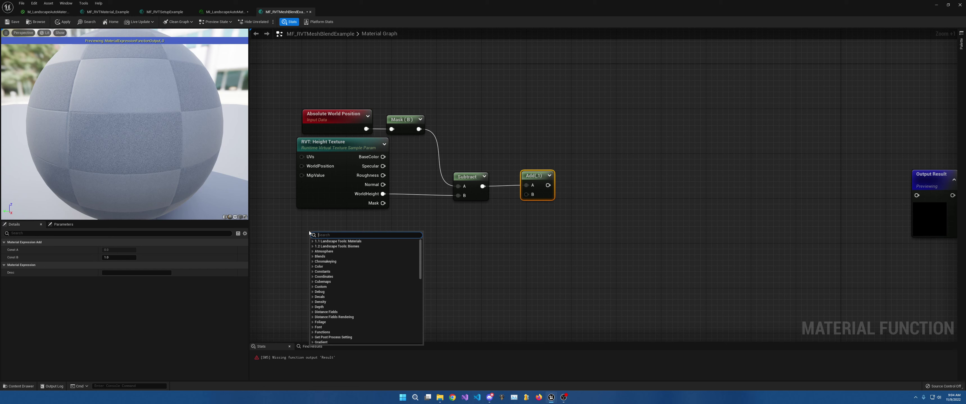
pyautogui.write('object ')
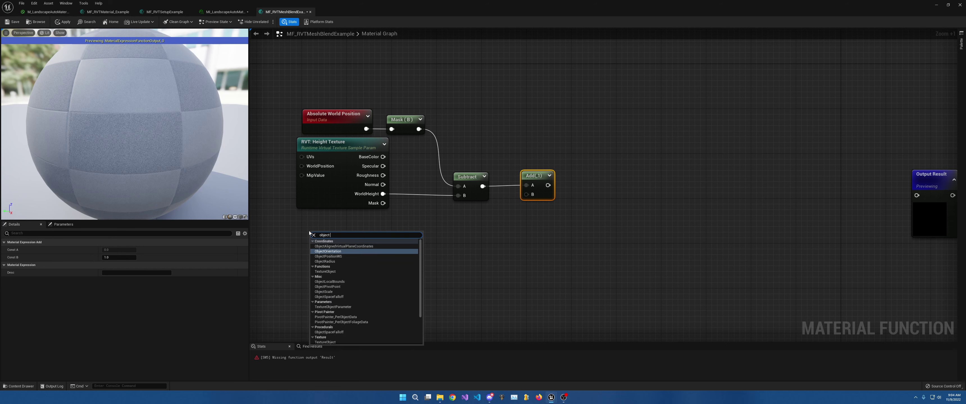
pyautogui.write('bou')
pyautogui.press('Return')
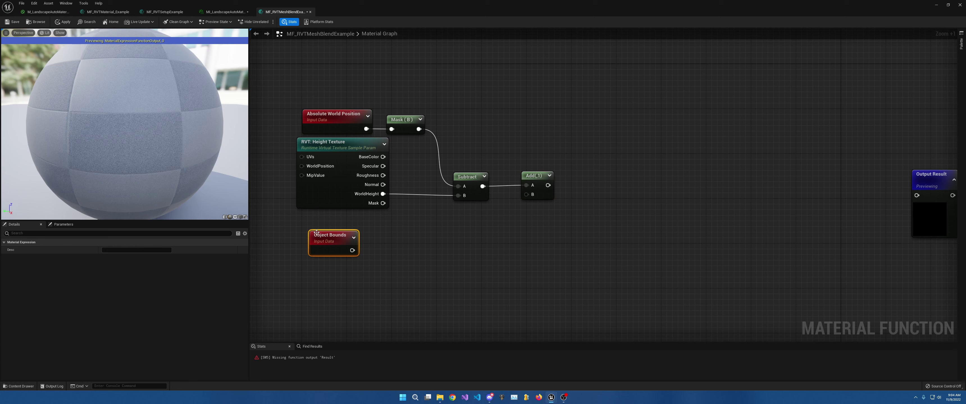
pyautogui.click(404, 127)
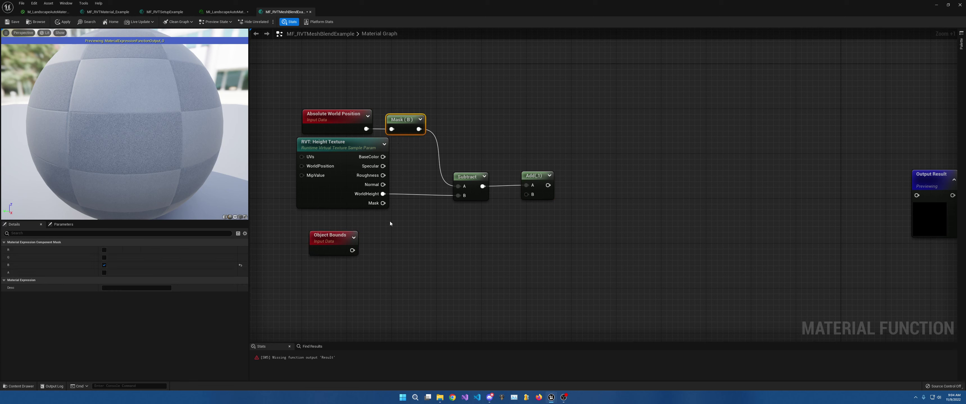
pyautogui.hotkey('ctrl', 'v')
pyautogui.moveTo(352, 250); pyautogui.dragTo(587, 187)
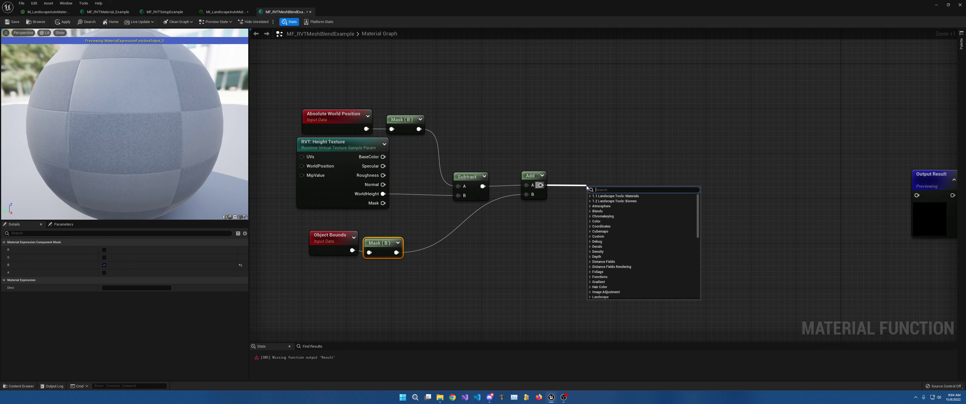
# Connect the Add output to input A of a second Subtract node and line it up with Add.
pyautogui.write('subt')
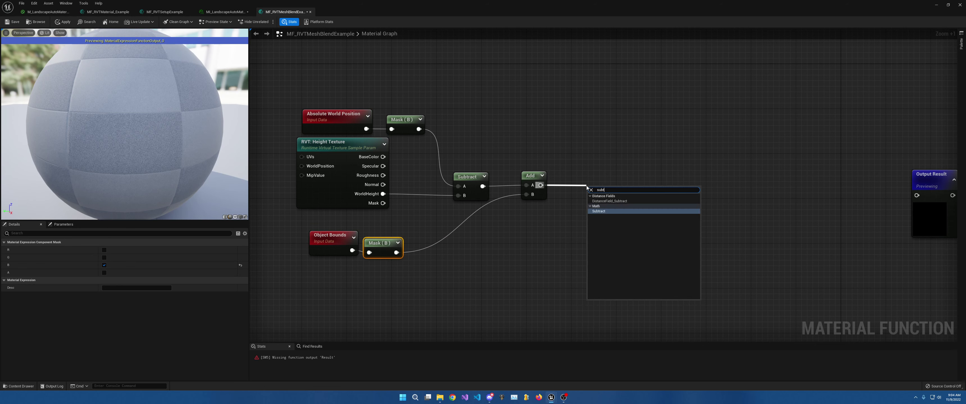
pyautogui.press('Return')
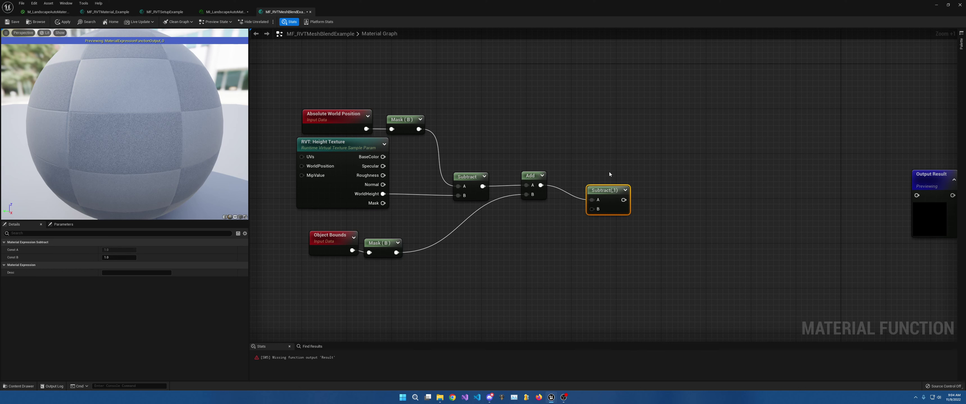
pyautogui.moveTo(600, 190); pyautogui.dragTo(532, 244)
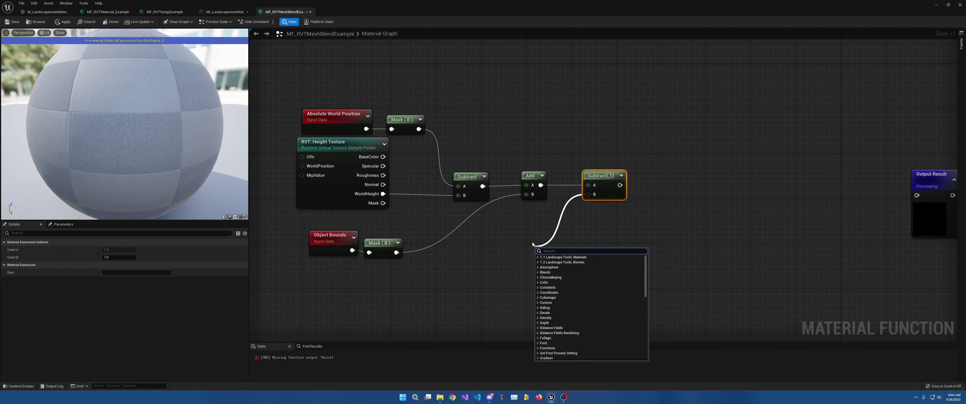
# Create a Multiply node feeding the second Subtract's B input and connect the Object Bounds mask to Multiply's A input.
pyautogui.write('multiply')
pyautogui.press('Return')
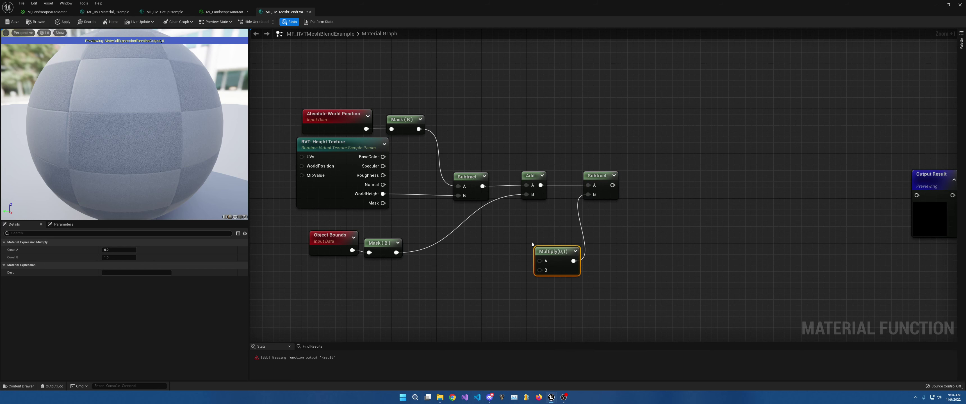
pyautogui.moveTo(551, 250); pyautogui.dragTo(396, 252)
pyautogui.moveTo(543, 233); pyautogui.dragTo(543, 243)
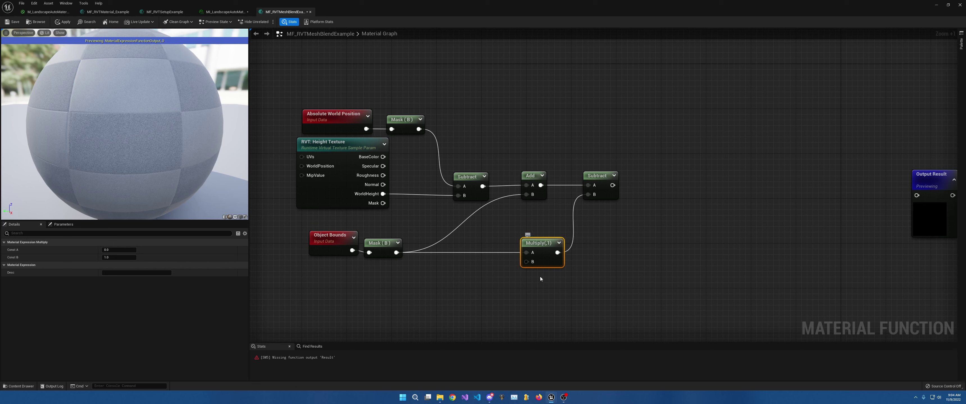
# Add a scalar parameter named "RVT: Height Blend" with a default value of 1 and connect it to Multiply's B input.
pyautogui.moveTo(527, 261); pyautogui.dragTo(466, 274)
pyautogui.click(466, 274)
pyautogui.click(471, 276)
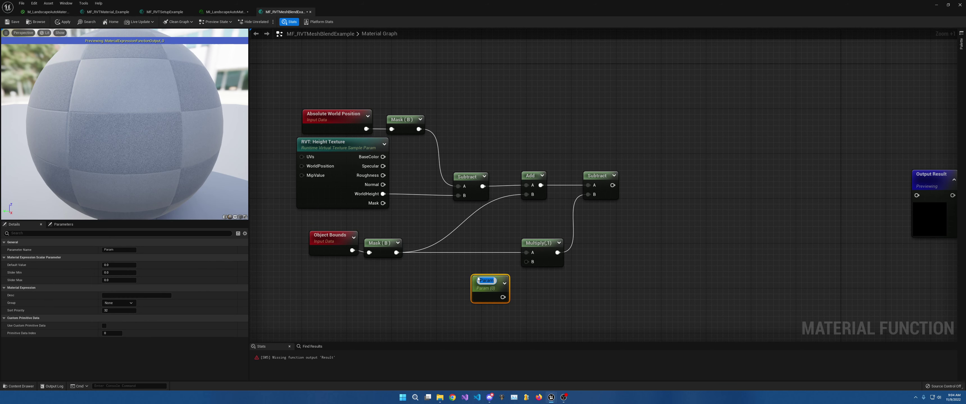
pyautogui.write('RV')
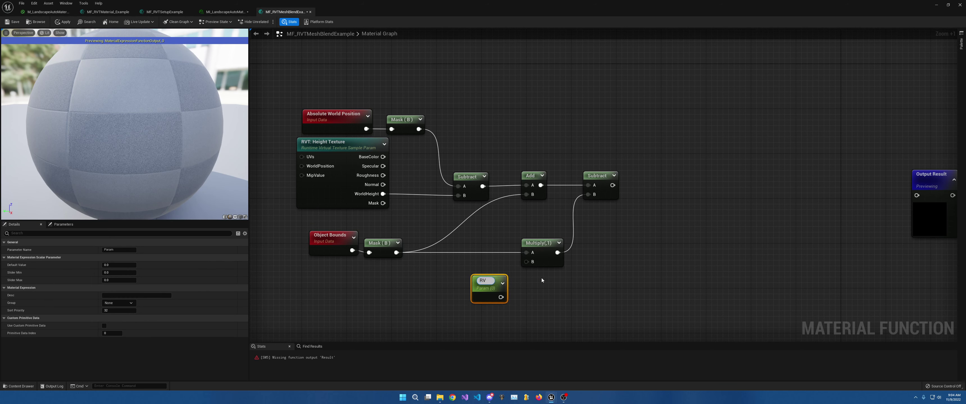
pyautogui.write('T: Height Blend')
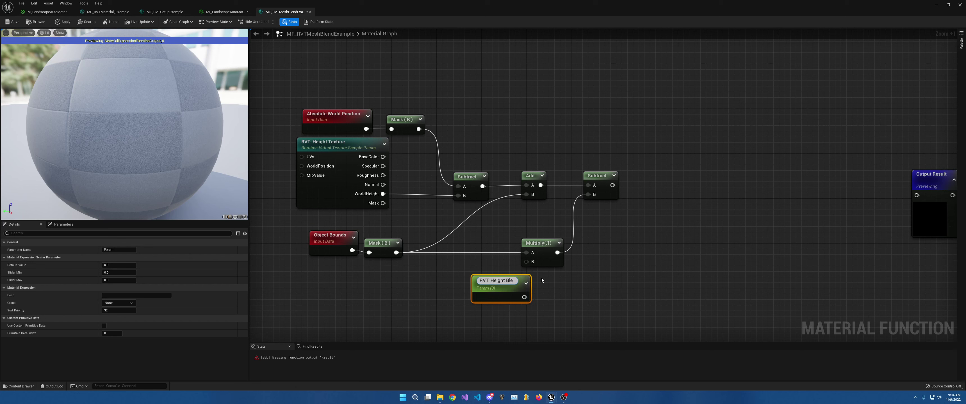
pyautogui.press('Return')
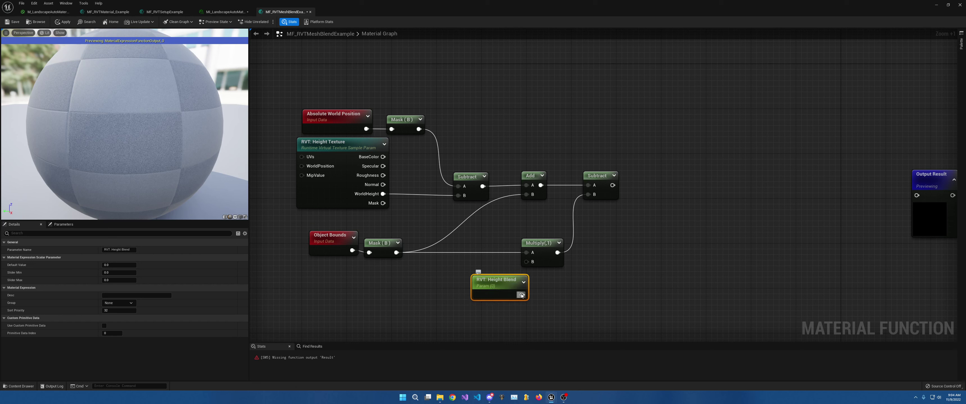
pyautogui.moveTo(522, 295); pyautogui.dragTo(481, 260)
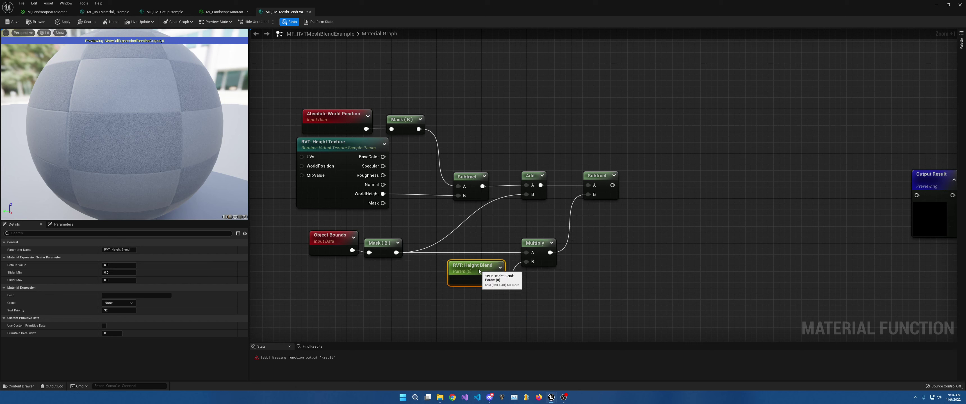
pyautogui.click(113, 265)
pyautogui.write('1')
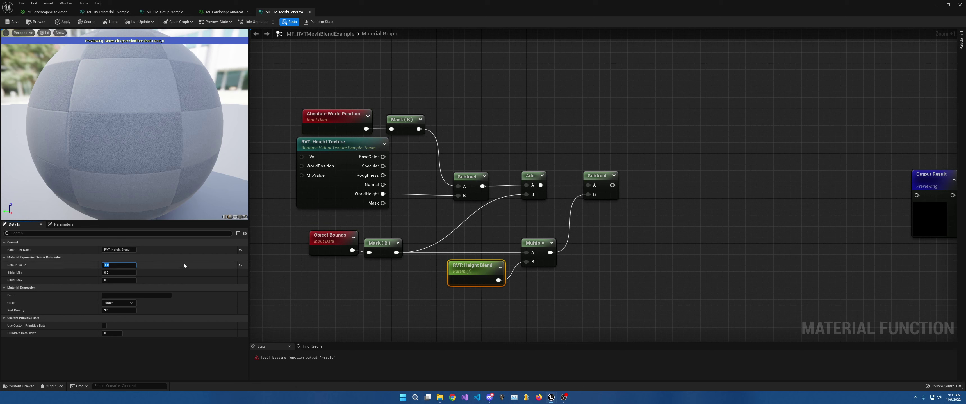
# Connect the second Subtract's output to input A of a new Divide node.
pyautogui.moveTo(607, 196); pyautogui.dragTo(567, 208, button='right')
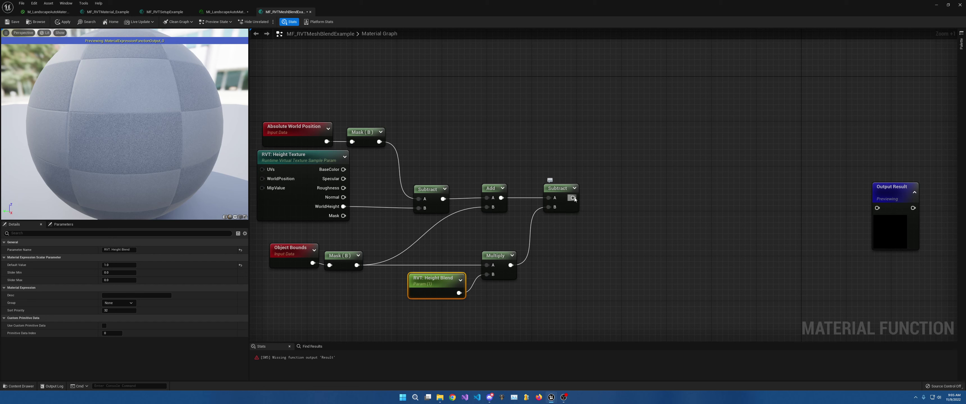
pyautogui.moveTo(574, 198); pyautogui.dragTo(608, 198)
pyautogui.write('divide')
pyautogui.press('Return')
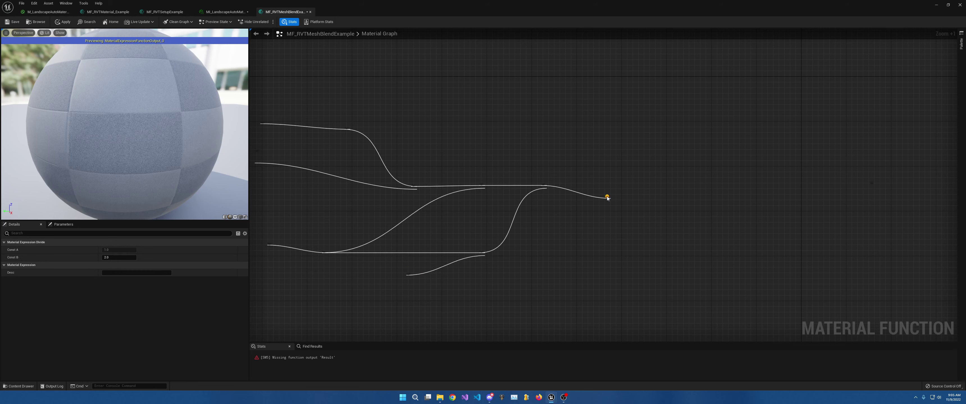
# Add a scalar parameter named "RVT: Blend Smoothness" with a default value of 100.
pyautogui.click(558, 245)
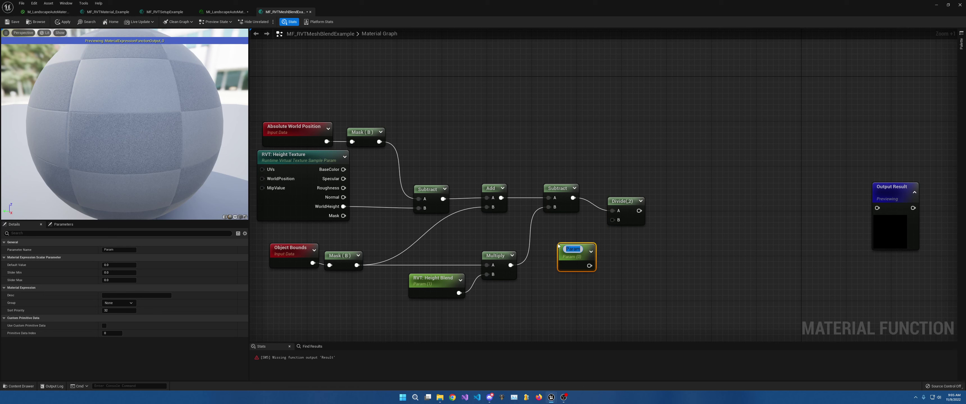
pyautogui.write('RVT: Blend Sm')
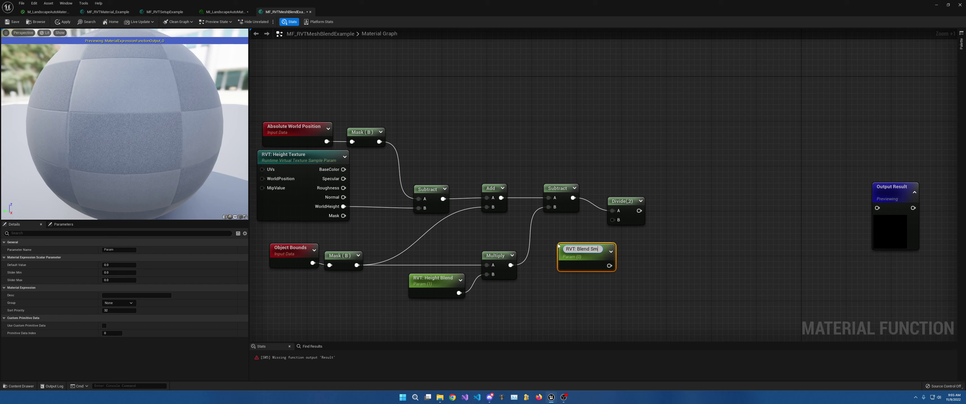
pyautogui.write('oothness')
pyautogui.press('Return')
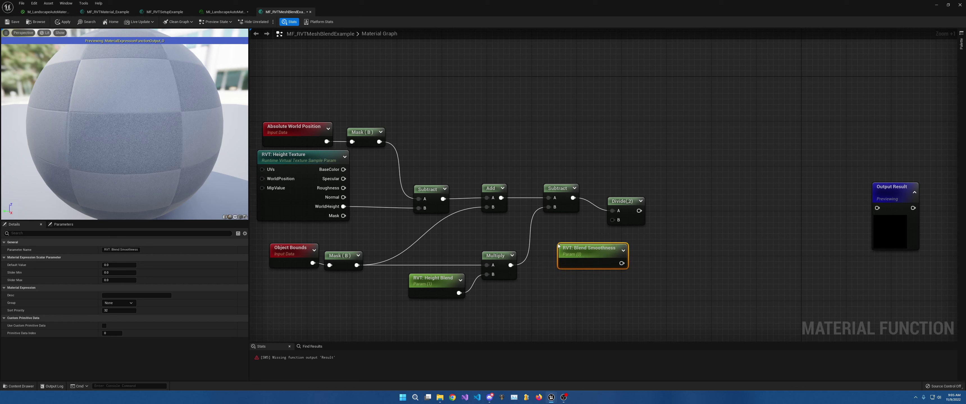
pyautogui.click(108, 265)
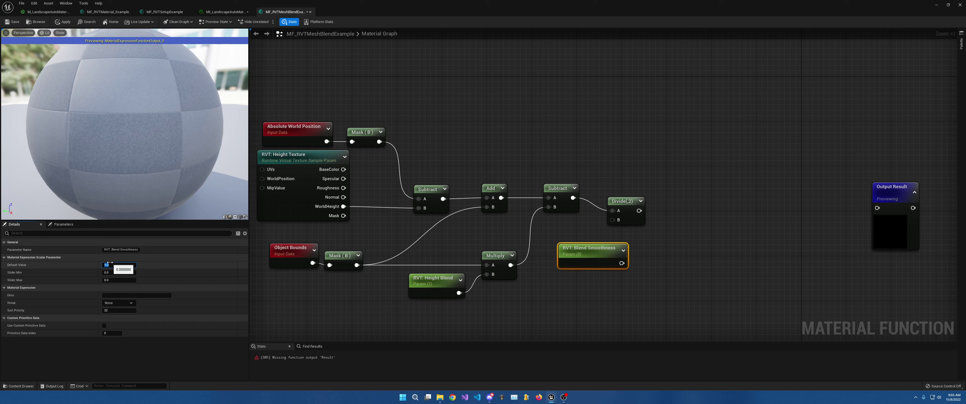
pyautogui.write('100')
pyautogui.press('Return')
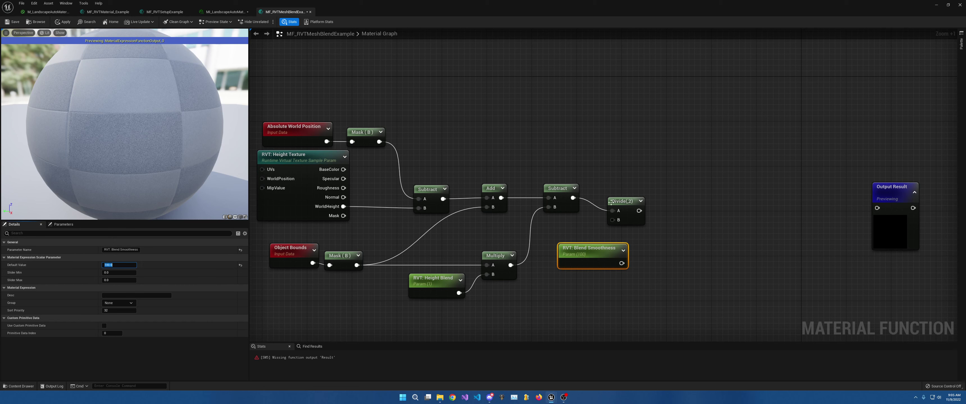
# Connect "RVT: Blend Smoothness" to Divide's B input, placing the parameter beneath Subtract and Divide in line with Subtract.
pyautogui.moveTo(633, 206); pyautogui.dragTo(632, 193)
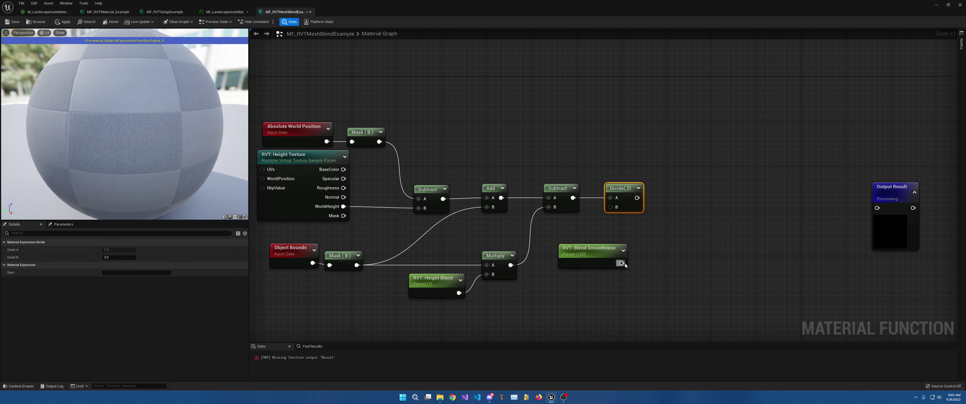
pyautogui.moveTo(622, 263); pyautogui.dragTo(611, 207)
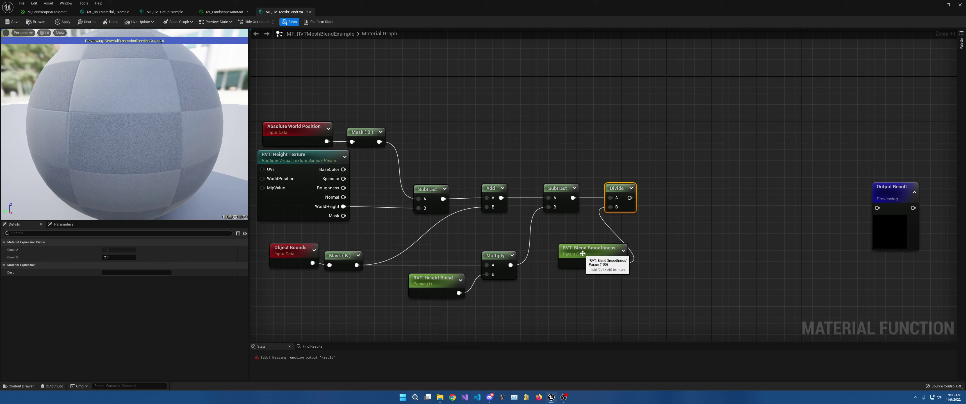
pyautogui.moveTo(583, 256); pyautogui.dragTo(557, 240)
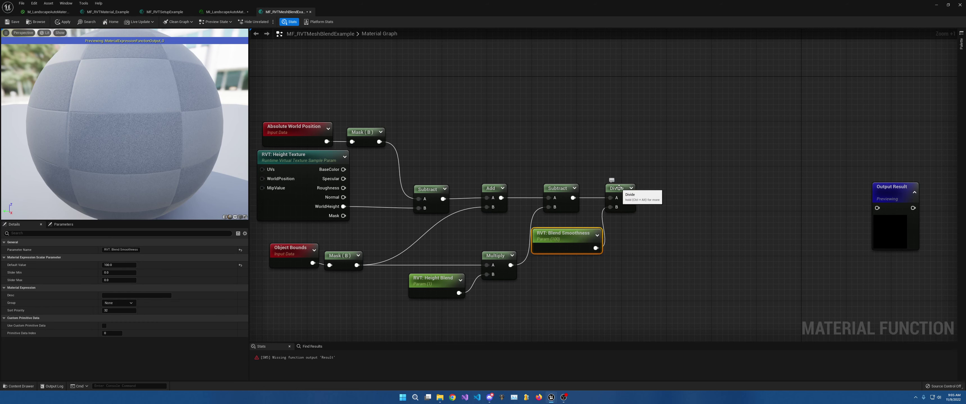
pyautogui.moveTo(611, 188); pyautogui.dragTo(627, 188)
pyautogui.moveTo(556, 234); pyautogui.dragTo(563, 223)
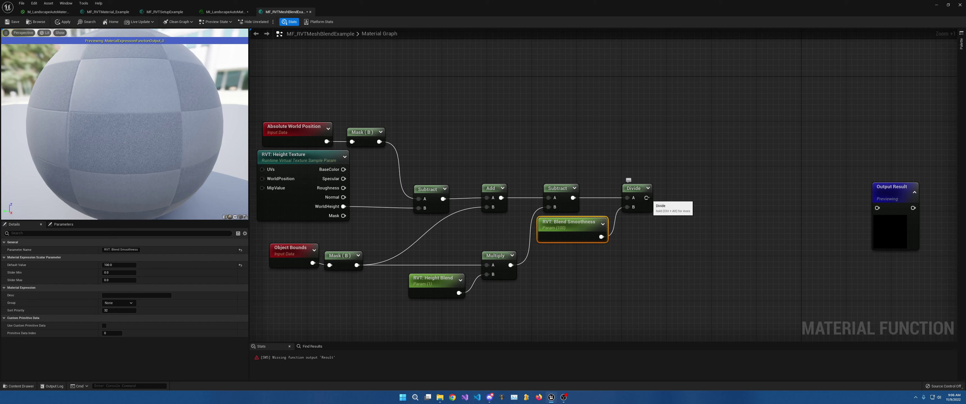
# Chain a Saturate node after Divide and feed its output into the Base input of a new Power node aligned in the same row.
pyautogui.moveTo(646, 197); pyautogui.dragTo(669, 198)
pyautogui.write('sat')
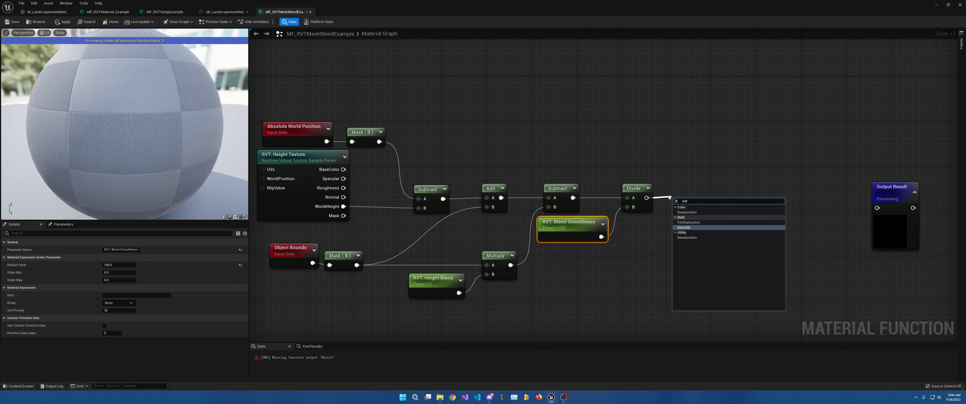
pyautogui.press('Return')
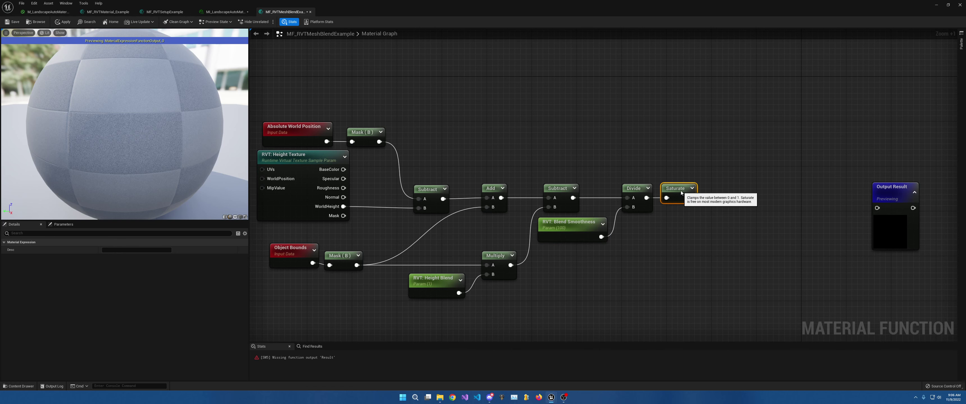
pyautogui.moveTo(729, 193); pyautogui.dragTo(593, 195, button='right')
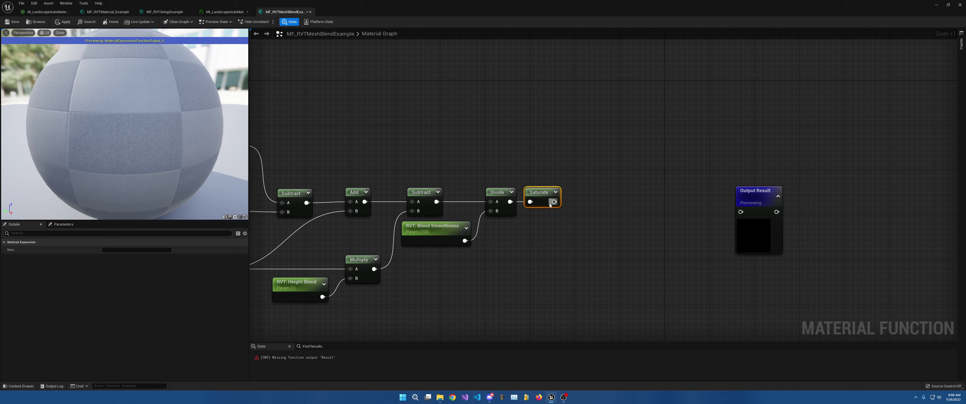
pyautogui.moveTo(554, 202); pyautogui.dragTo(590, 203)
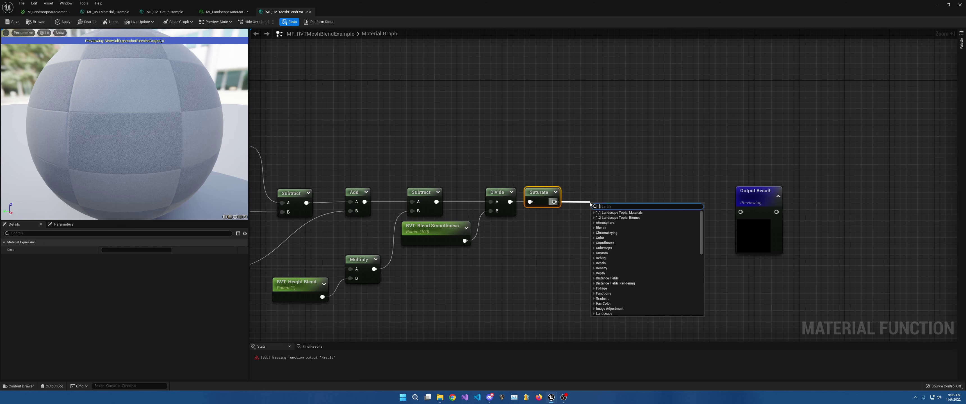
pyautogui.write('power')
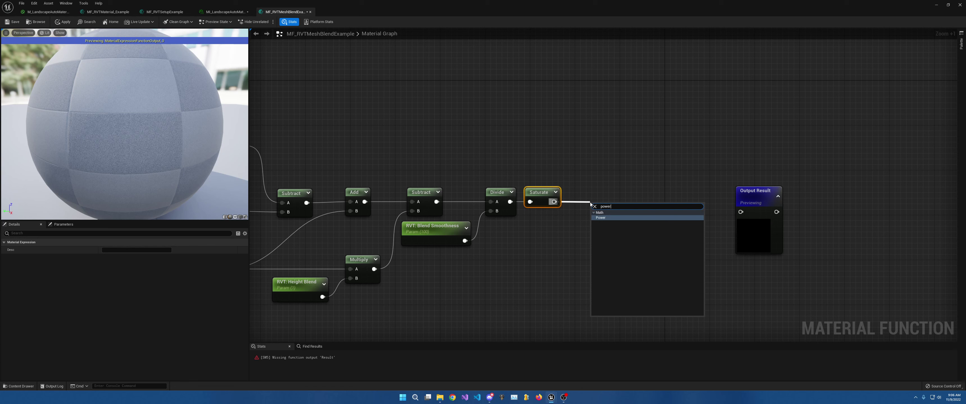
pyautogui.press('Return')
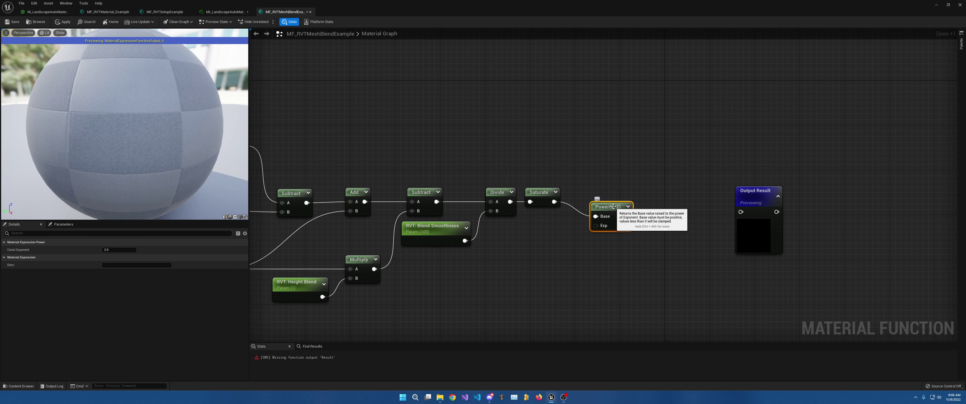
pyautogui.moveTo(613, 207); pyautogui.dragTo(598, 192)
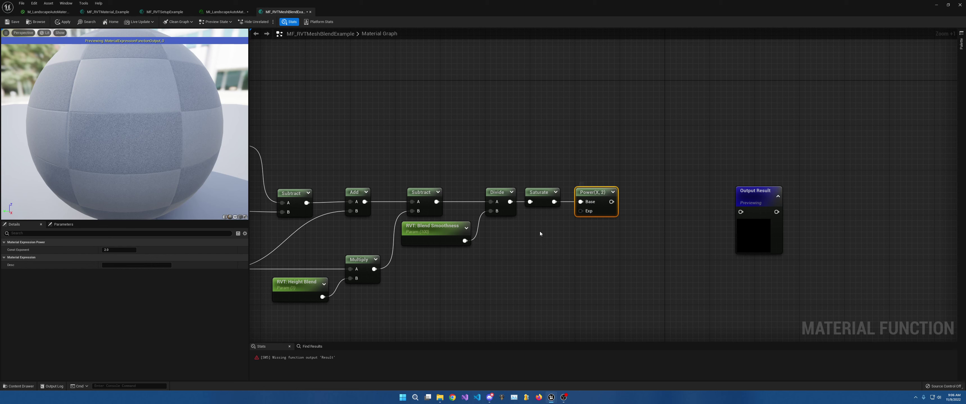
# Add a scalar parameter named "RVT: Blend Contrast" with a default value of 1, connect it to Power's Exp input and place it beneath Divide.
pyautogui.click(521, 233)
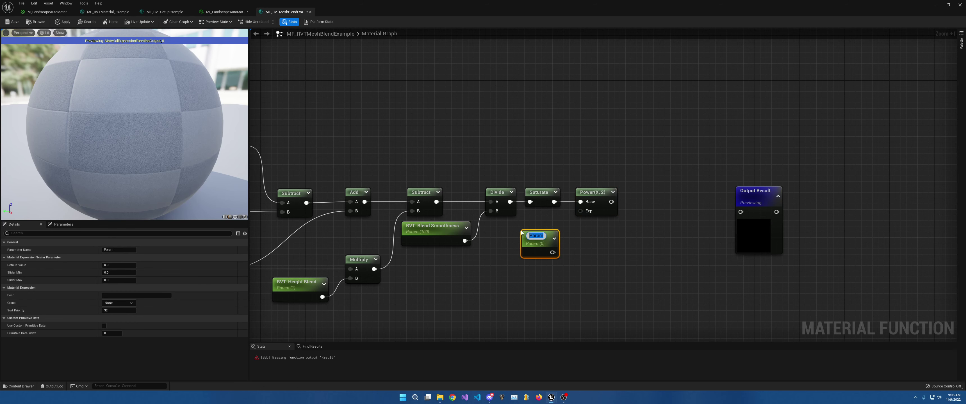
pyautogui.write('RVT: Blend Co')
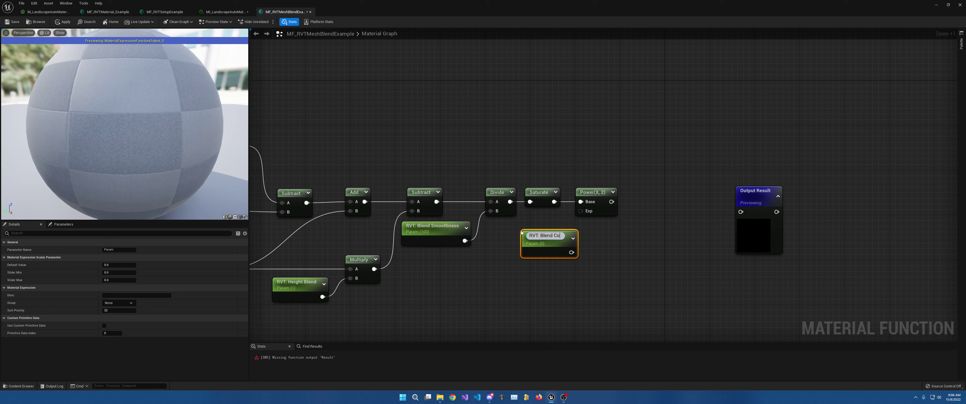
pyautogui.write('ntrast')
pyautogui.press('Return')
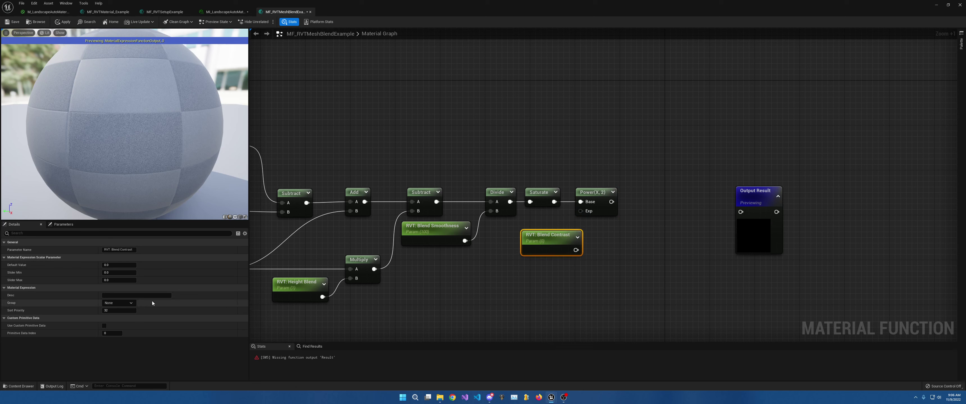
pyautogui.click(113, 265)
pyautogui.write('1')
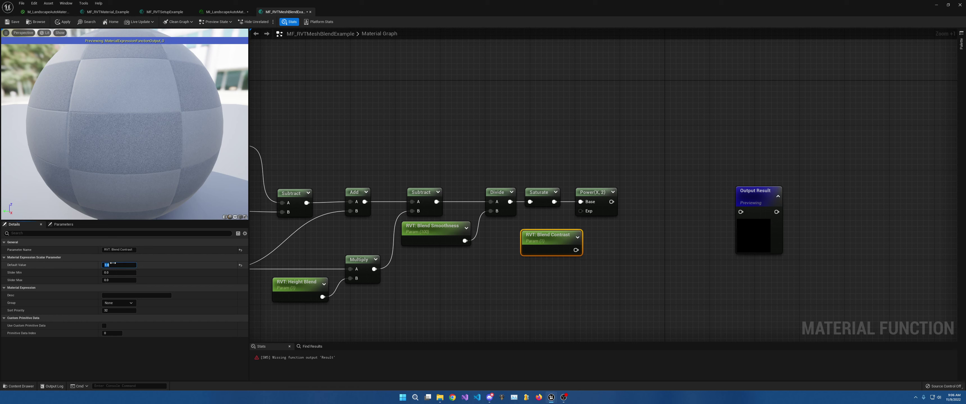
pyautogui.moveTo(576, 250); pyautogui.dragTo(583, 211)
pyautogui.moveTo(557, 242); pyautogui.dragTo(521, 234)
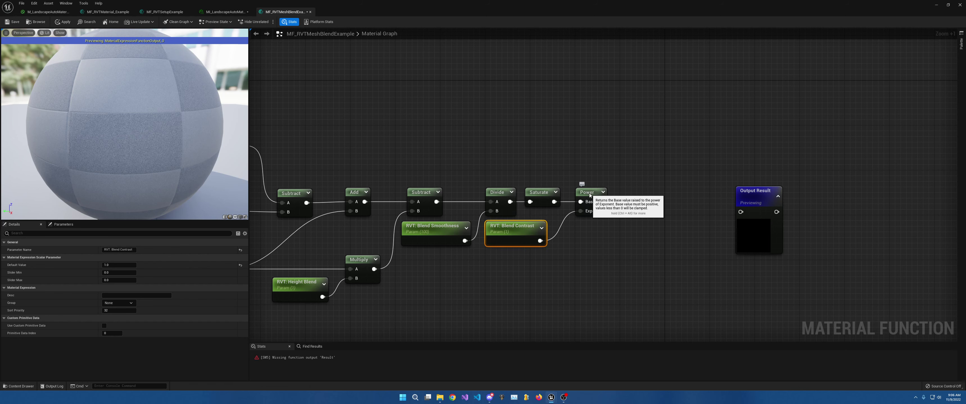
pyautogui.moveTo(589, 195); pyautogui.dragTo(583, 195)
# Chain a OneMinus (1-x) node after Power and connect its output to input A of a new Multiply node.
pyautogui.moveTo(596, 196); pyautogui.dragTo(514, 202, button='right')
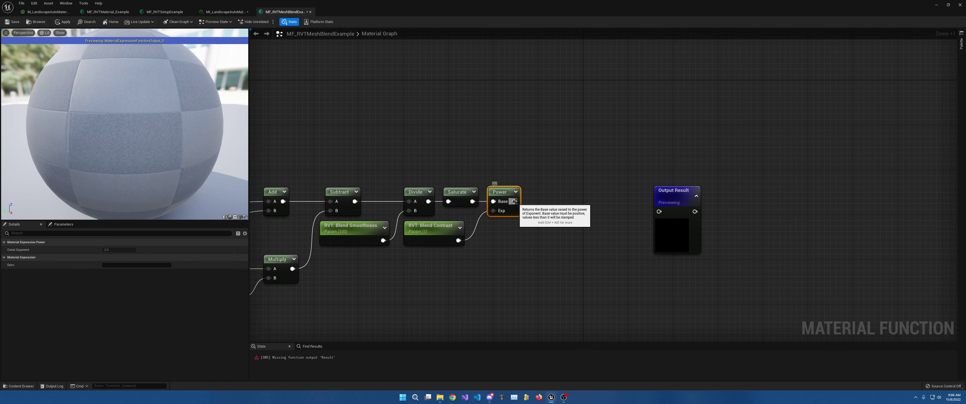
pyautogui.moveTo(513, 202); pyautogui.dragTo(552, 205)
pyautogui.write('onem')
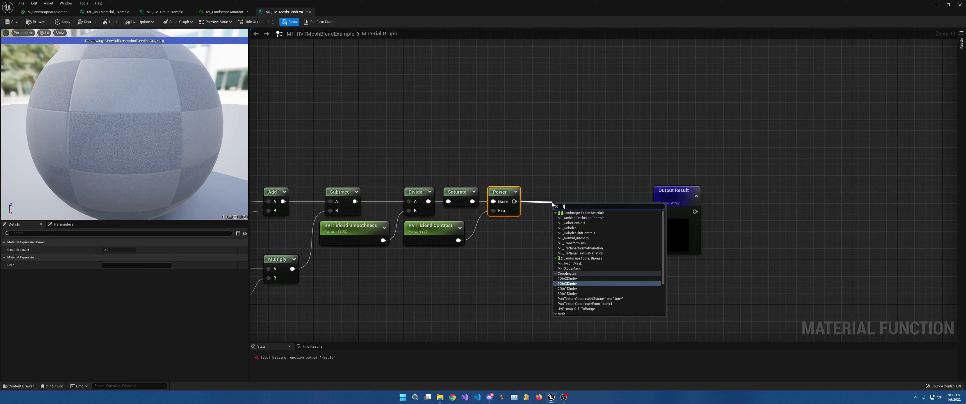
pyautogui.press('Return')
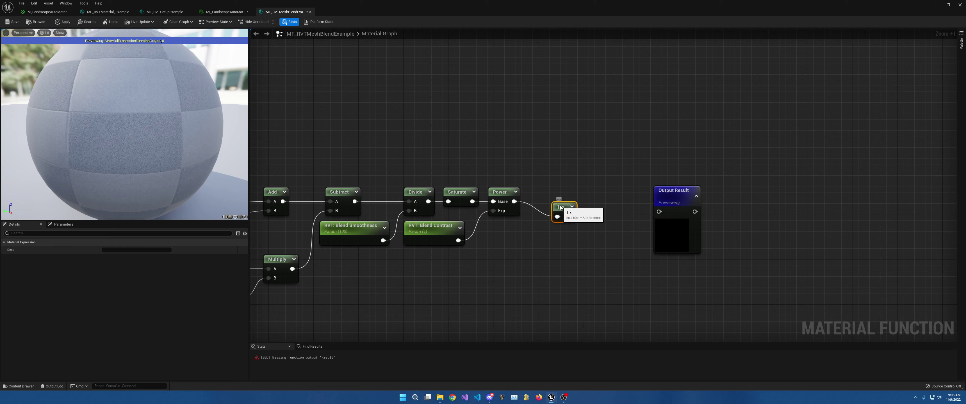
pyautogui.moveTo(562, 207); pyautogui.dragTo(575, 225)
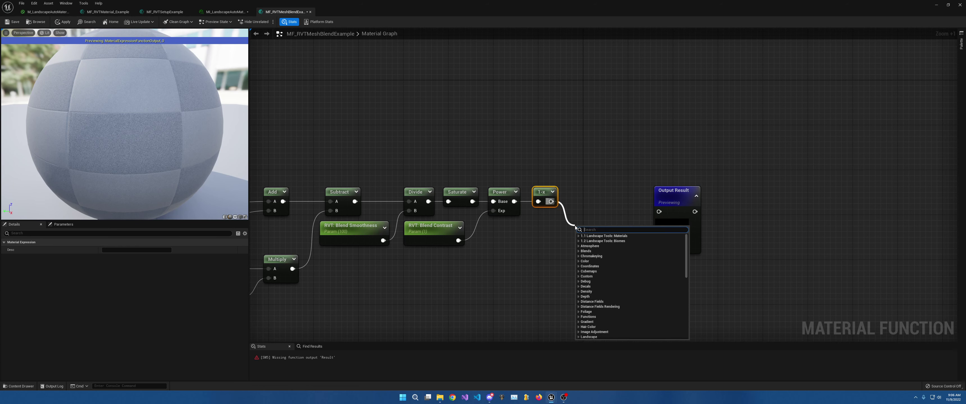
pyautogui.write('mul')
pyautogui.press('Return')
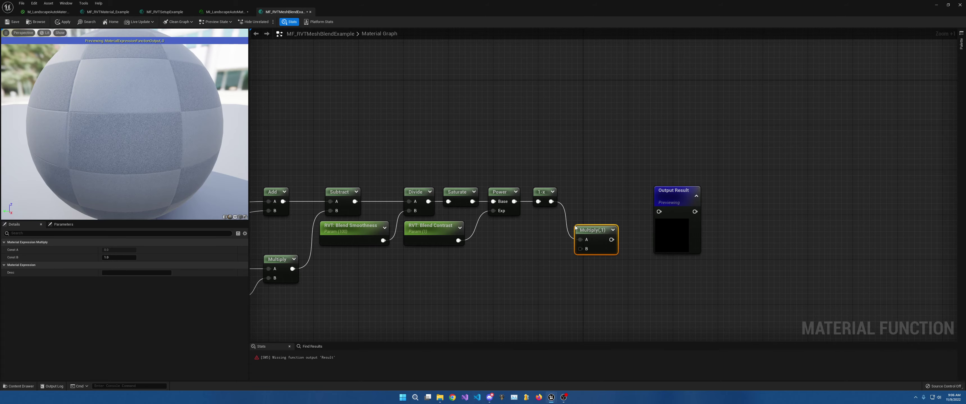
# Group all nodes through 1-x in a comment titled "Place Material on Mesh" and move the group clear of the new Multiply node.
pyautogui.moveTo(534, 257); pyautogui.dragTo(791, 213, button='right')
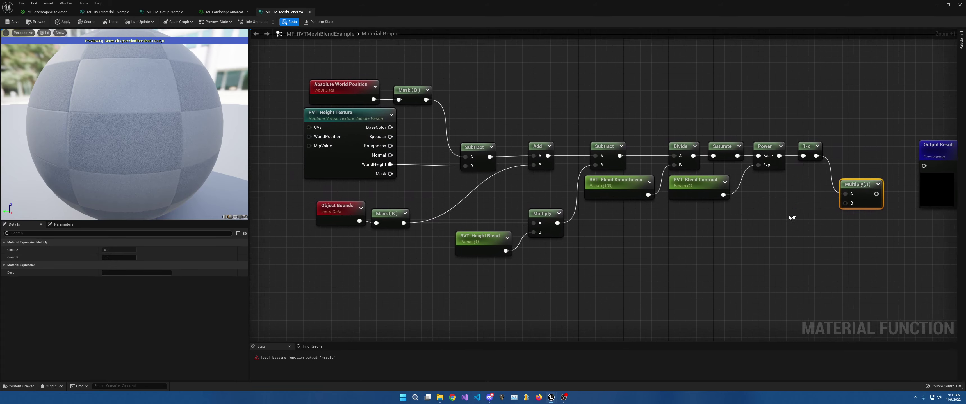
pyautogui.moveTo(288, 65); pyautogui.dragTo(815, 294)
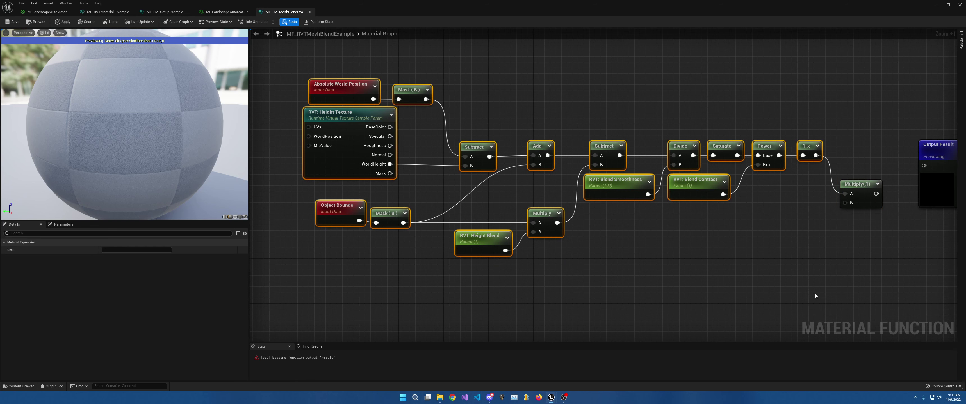
pyautogui.write('c')
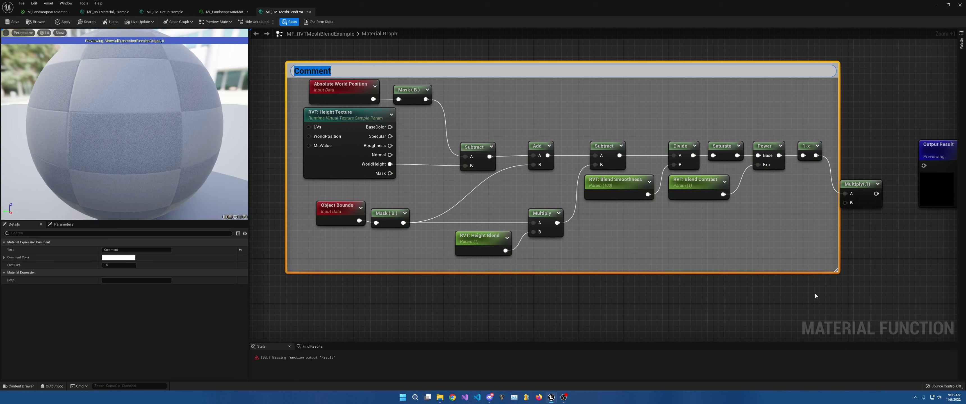
pyautogui.write('Place Mat')
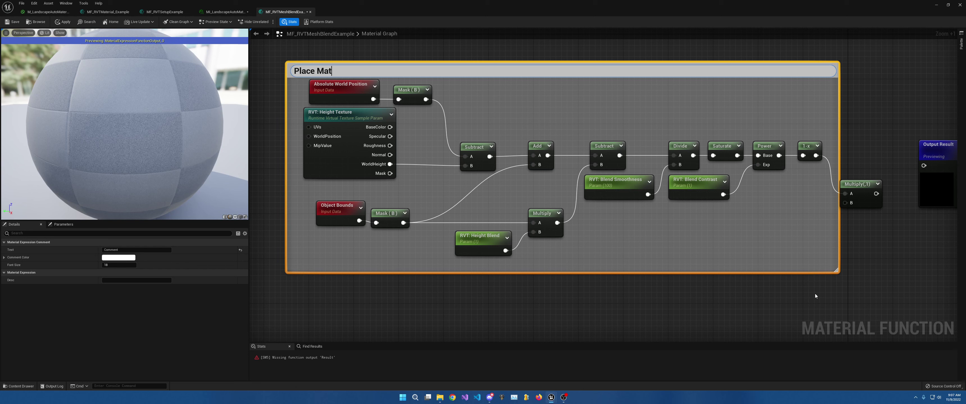
pyautogui.write('erial on Mesh')
pyautogui.press('Return')
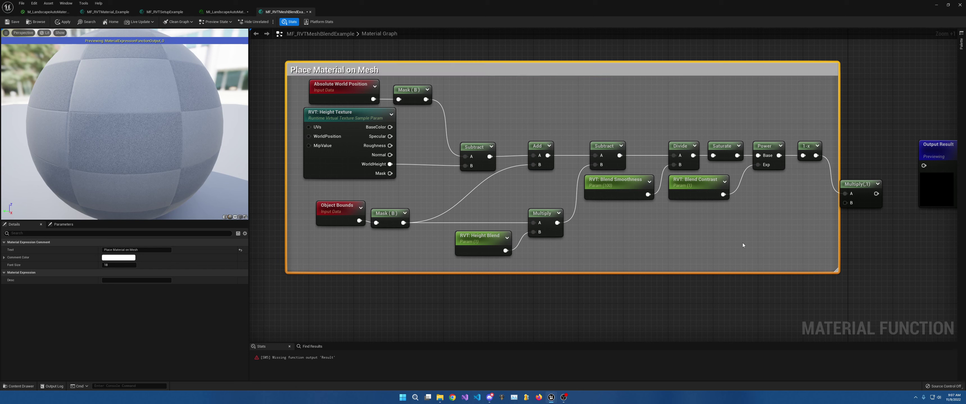
pyautogui.moveTo(813, 212); pyautogui.dragTo(793, 223, button='right')
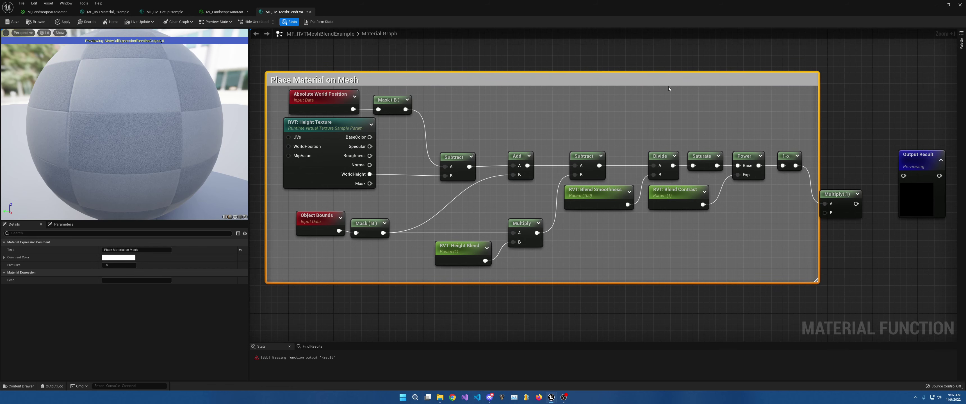
pyautogui.moveTo(711, 80); pyautogui.dragTo(690, 69, button='right')
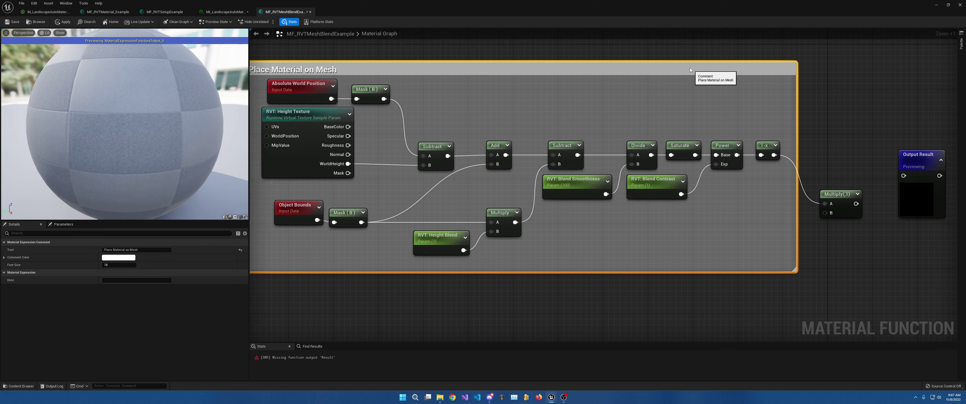
# Add a VertexNormalWS node beneath the comment group and connect it to a Component Mask that passes only the B channel.
pyautogui.moveTo(681, 209); pyautogui.dragTo(712, 173, button='right')
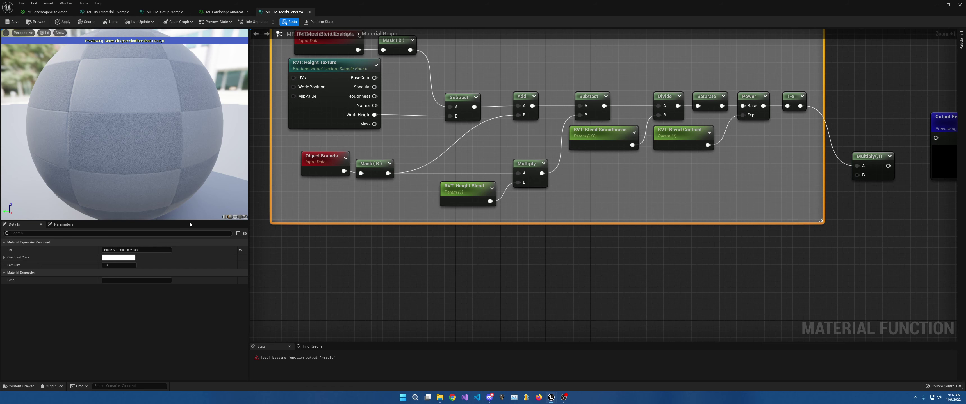
pyautogui.rightClick(494, 264)
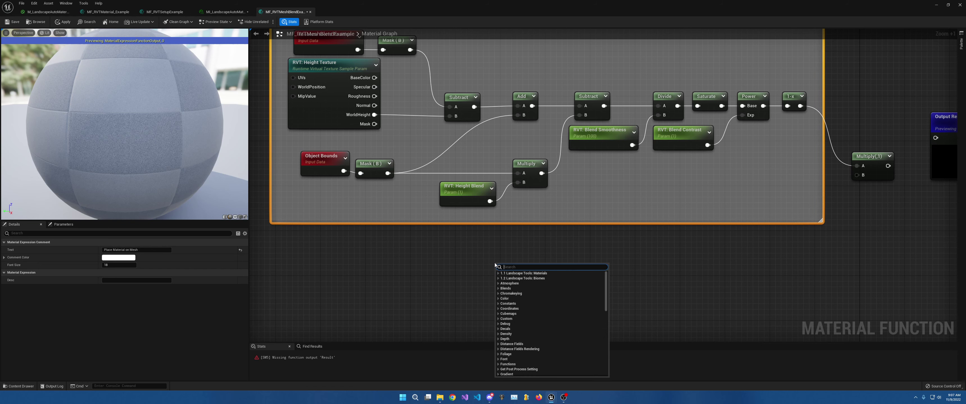
pyautogui.write('verte')
pyautogui.click(512, 288)
pyautogui.write('mask')
pyautogui.press('Return')
pyautogui.click(104, 250)
pyautogui.click(104, 258)
pyautogui.click(104, 265)
# Chain an Abs node after the new Mask (B) and connect its output to input A of a new Multiply node.
pyautogui.moveTo(542, 282); pyautogui.dragTo(618, 280)
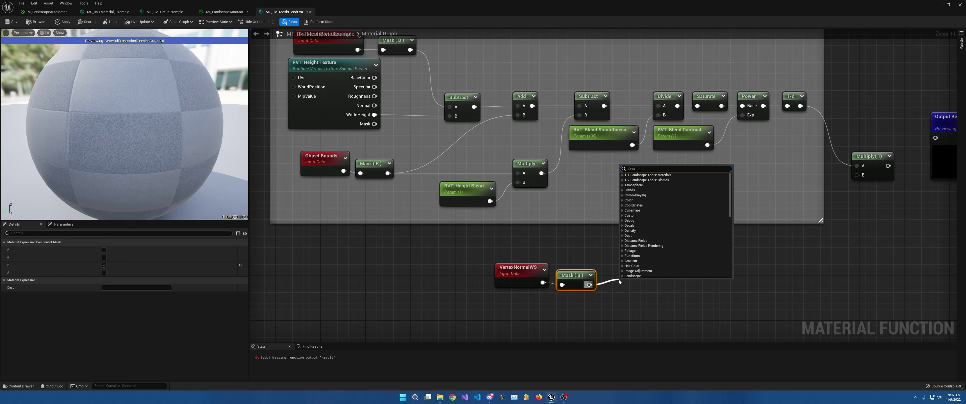
pyautogui.write('ab')
pyautogui.press('Return')
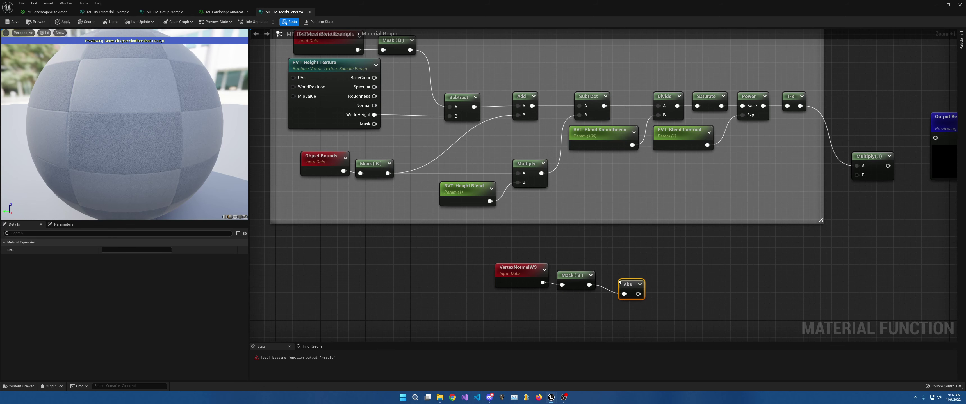
pyautogui.moveTo(622, 281); pyautogui.dragTo(647, 286)
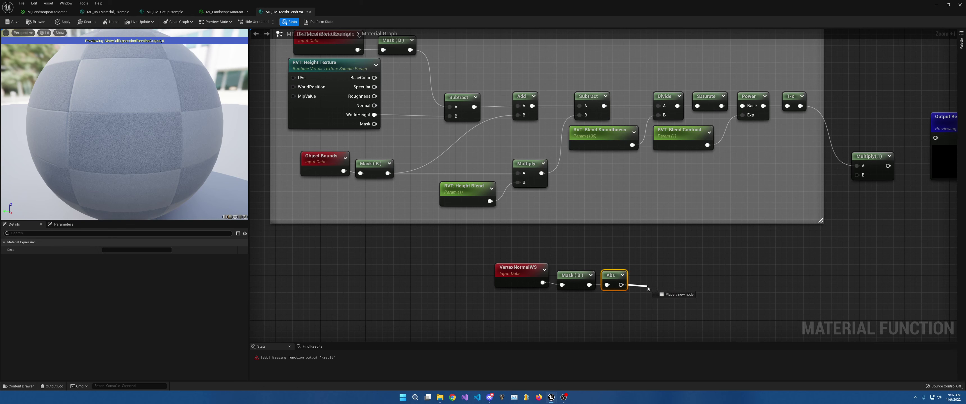
pyautogui.write('mu')
pyautogui.press('Return')
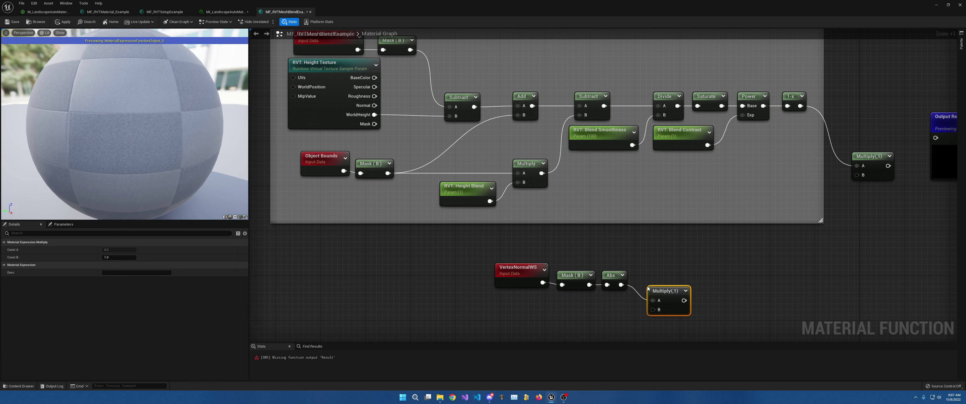
pyautogui.moveTo(661, 292); pyautogui.dragTo(613, 305)
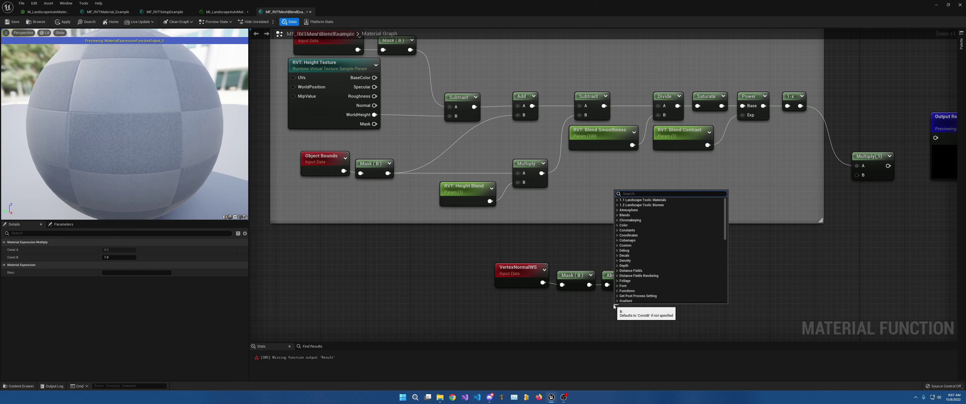
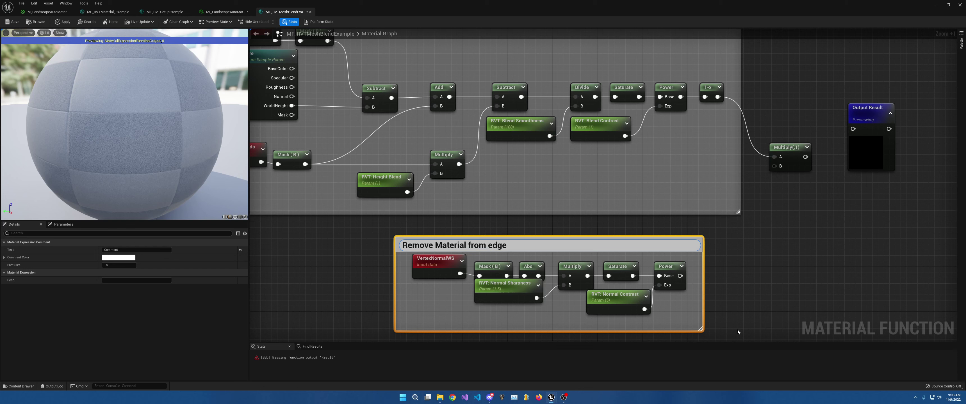
# Connect the "Remove Material from edge" group's Power output to the final Multiply's B input and move Output Result farther from Multiply.
pyautogui.click(711, 249)
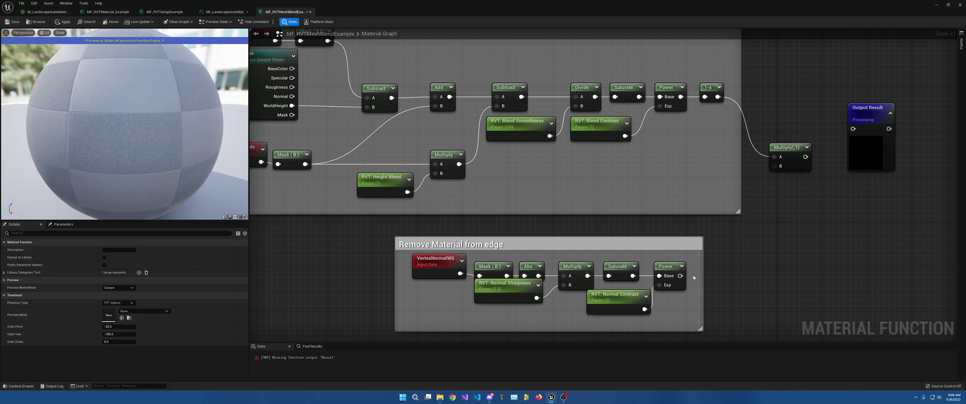
pyautogui.moveTo(679, 276); pyautogui.dragTo(775, 166)
pyautogui.moveTo(791, 189); pyautogui.dragTo(575, 218, button='right')
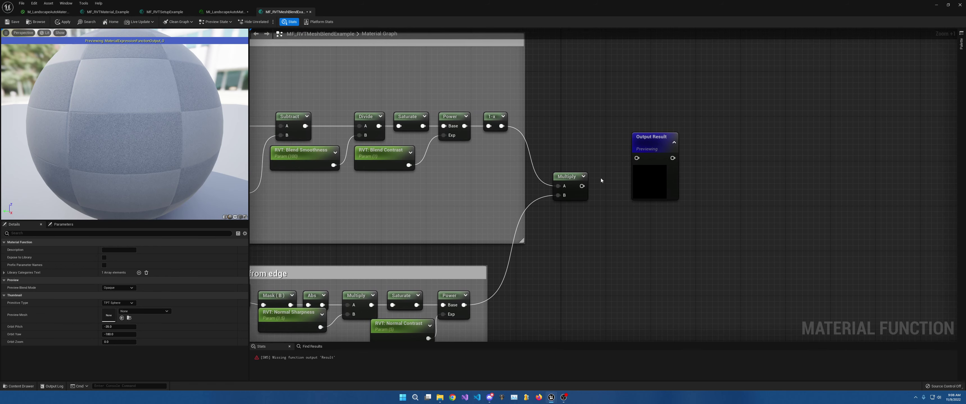
pyautogui.moveTo(653, 158); pyautogui.dragTo(893, 138)
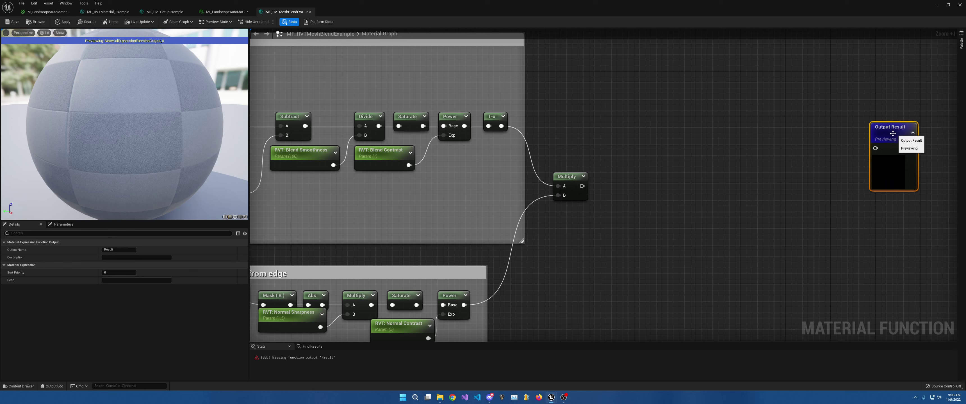
# Add a Saturate node fed by the final Multiply that combines the height blend and edge masks.
pyautogui.moveTo(581, 186); pyautogui.dragTo(612, 182)
pyautogui.write('sat')
pyautogui.click(623, 217)
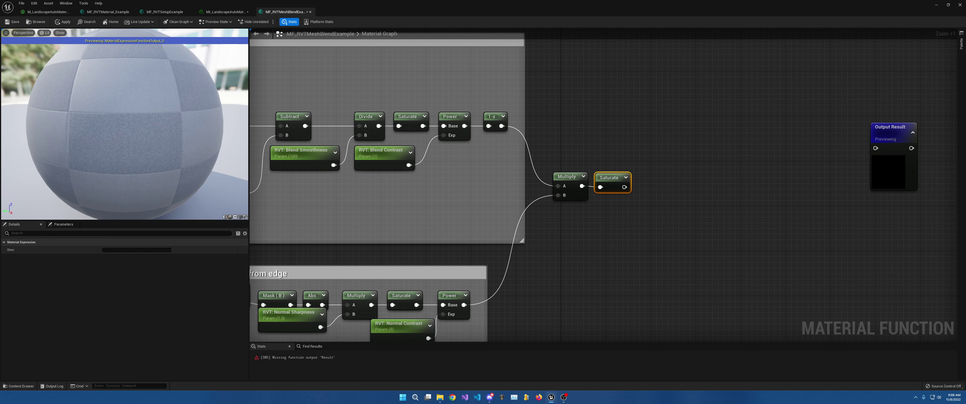
pyautogui.moveTo(680, 174); pyautogui.dragTo(573, 201, button='right')
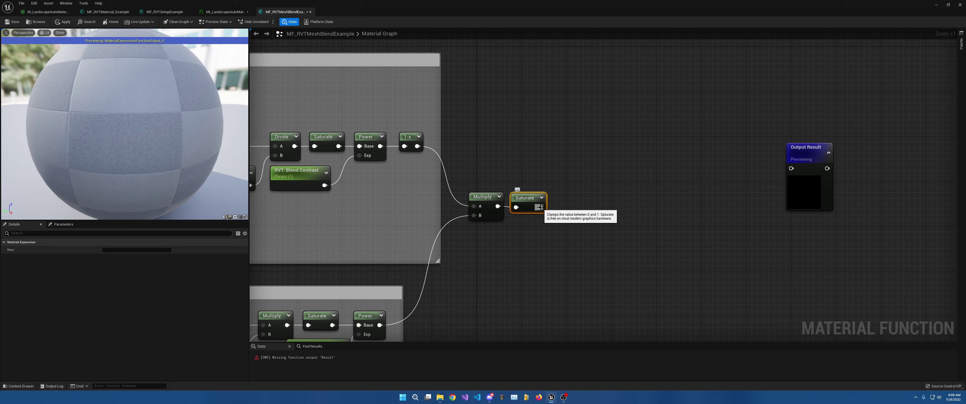
# Add a BlendMaterialAttributes node beyond the new Saturate and connect Saturate's output to its Alpha input.
pyautogui.rightClick(578, 167)
pyautogui.write('blend')
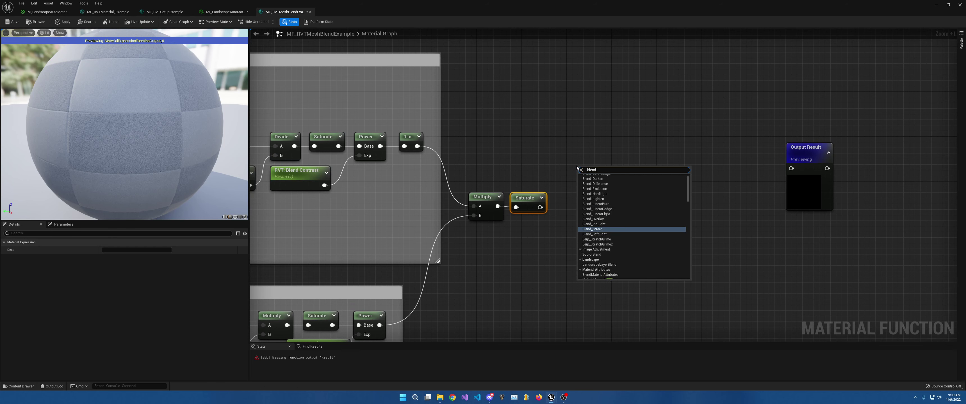
pyautogui.write('mat')
pyautogui.press('Return')
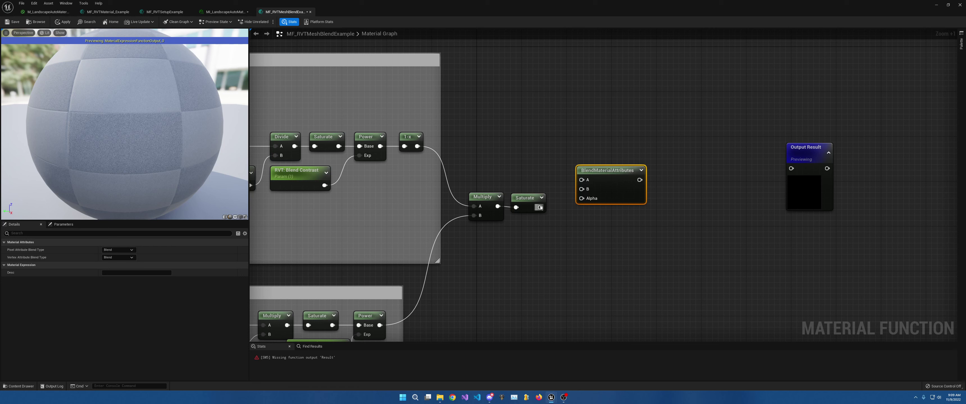
pyautogui.moveTo(540, 207); pyautogui.dragTo(581, 198)
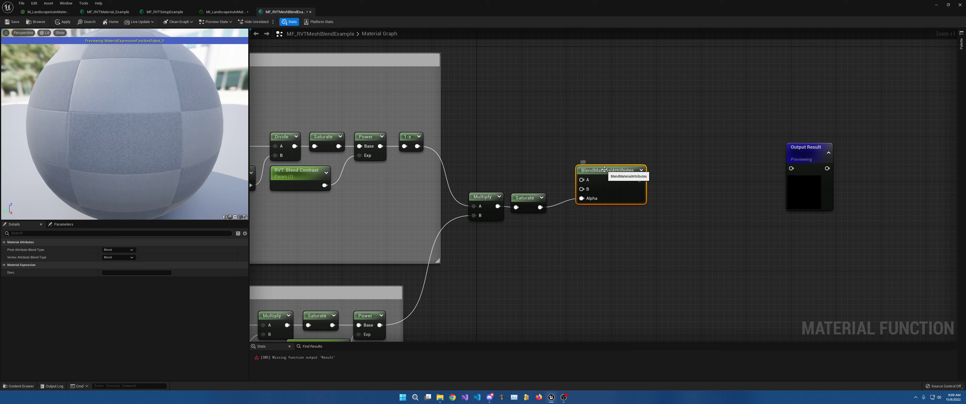
pyautogui.moveTo(604, 169); pyautogui.dragTo(603, 162)
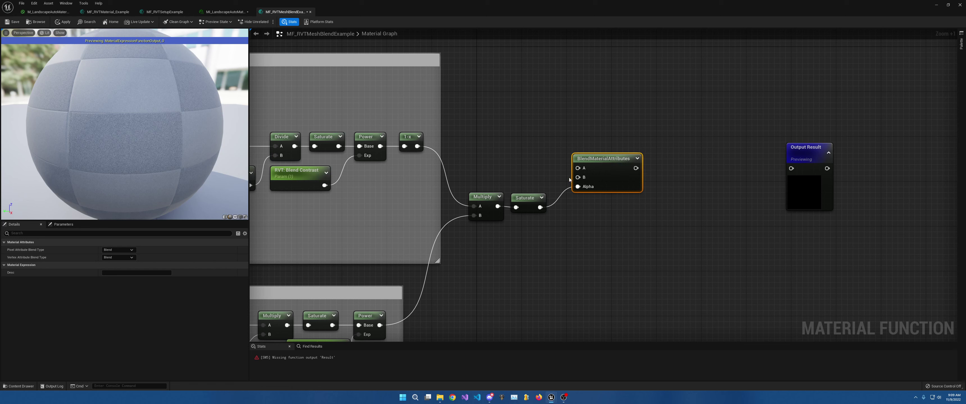
# Place the MF_RVTMaterial_Example function from the Landscape/RVT folder in the graph and connect its Result to BlendMaterialAttributes' B input.
pyautogui.doubleClick(573, 6)
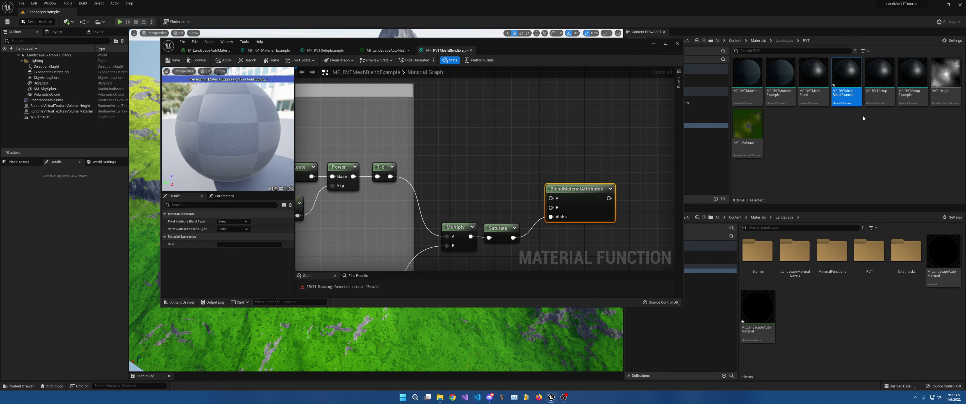
pyautogui.moveTo(780, 81); pyautogui.dragTo(455, 186)
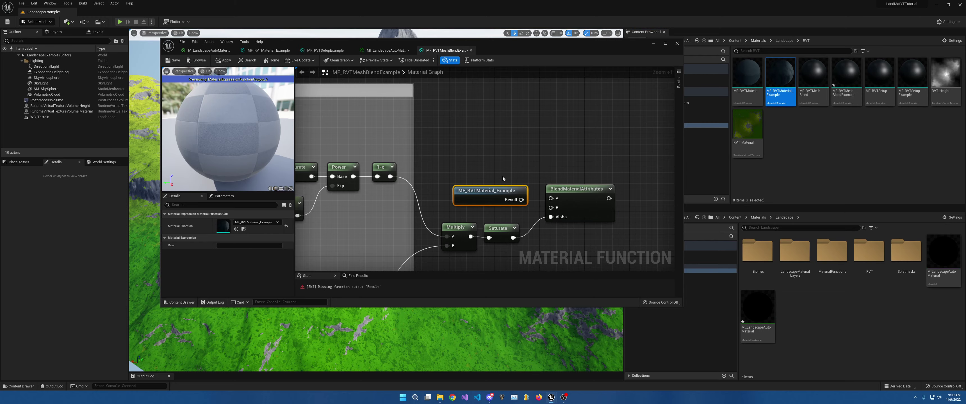
pyautogui.doubleClick(609, 44)
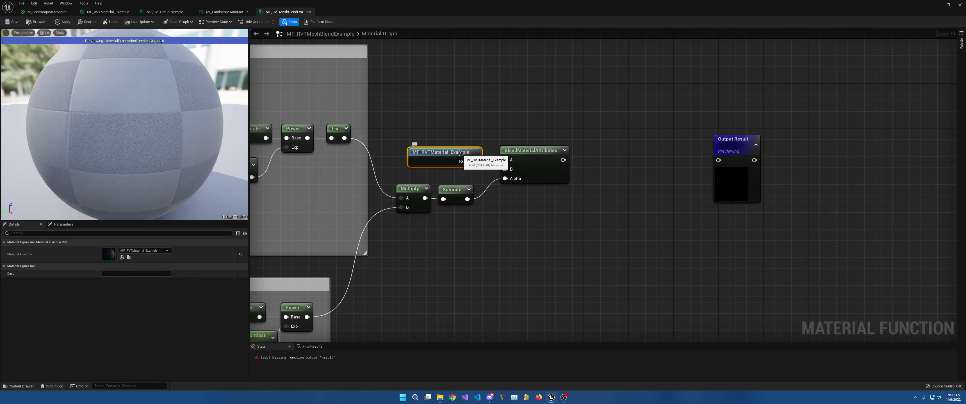
pyautogui.moveTo(460, 153); pyautogui.dragTo(506, 171)
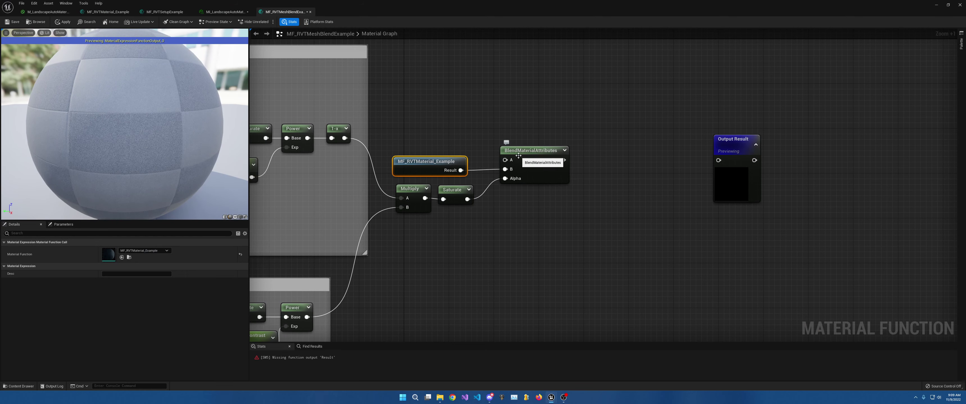
pyautogui.moveTo(518, 156); pyautogui.dragTo(562, 179, button='right')
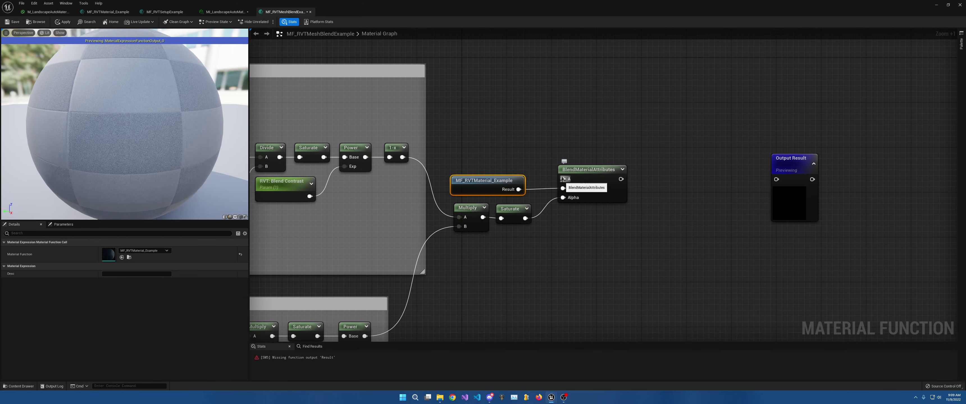
# Add a material-attributes Function Input feeding input A of BlendMaterialAttributes and place it above MF_RVTMaterial_Example.
pyautogui.moveTo(562, 179); pyautogui.dragTo(487, 144)
pyautogui.write('out')
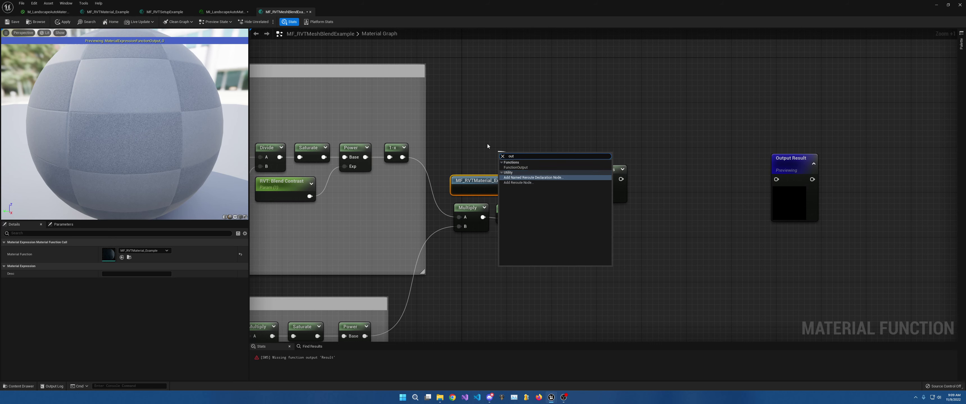
pyautogui.press('BackSpace')
pyautogui.press('BackSpace')
pyautogui.press('BackSpace')
pyautogui.write('inp')
pyautogui.press('Return')
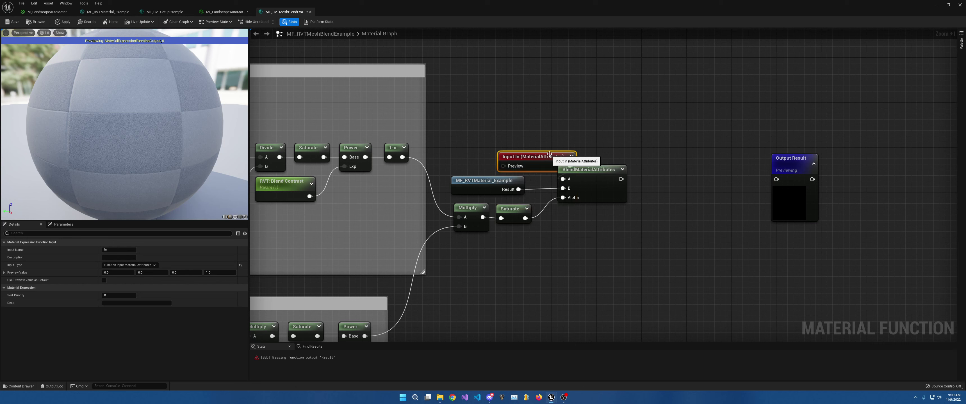
pyautogui.moveTo(549, 154)
pyautogui.mouseDown()
pyautogui.moveTo(519, 139)
pyautogui.moveTo(535, 156)
pyautogui.mouseUp()
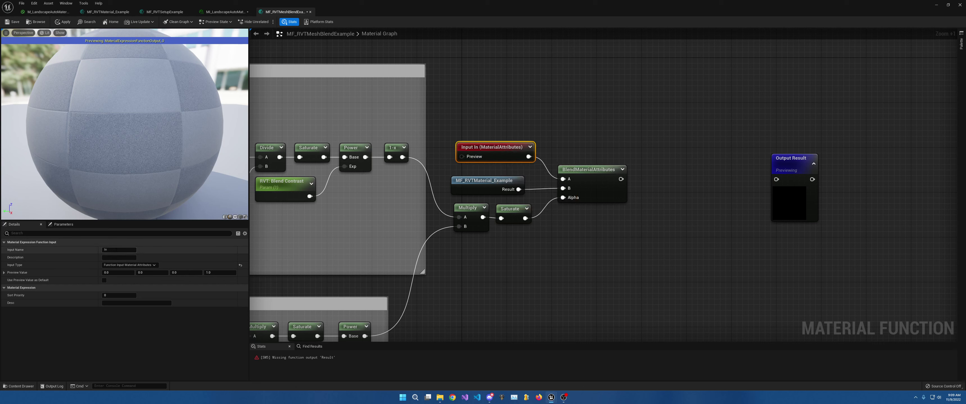
# Name the function input StaticMeshMaterial and space it and BlendMaterialAttributes farther apart.
pyautogui.click(116, 249)
pyautogui.write('StaticMeshMaterial')
pyautogui.press('Return')
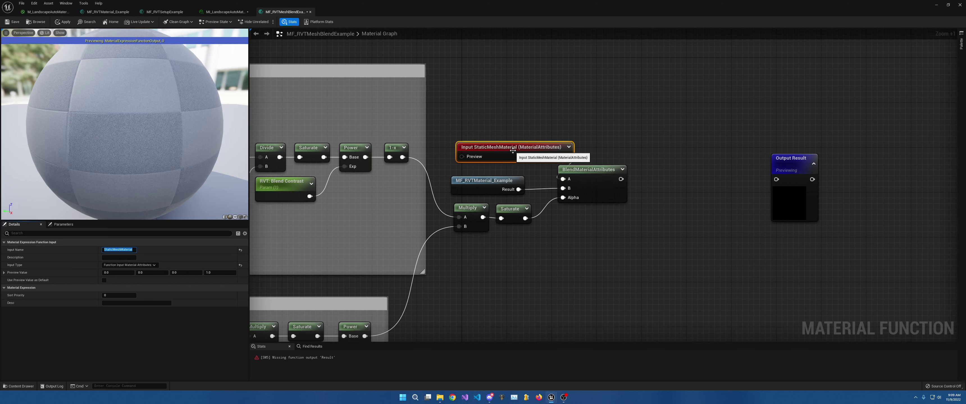
pyautogui.moveTo(506, 155); pyautogui.dragTo(490, 155)
pyautogui.moveTo(583, 174); pyautogui.dragTo(616, 174)
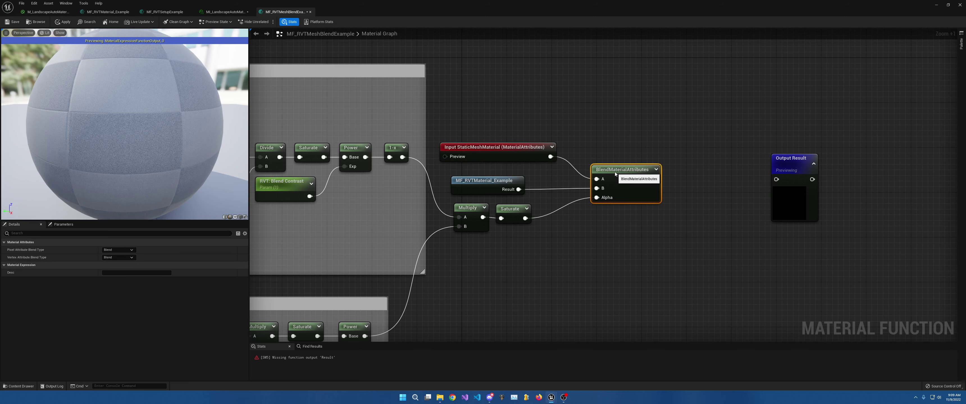
# Move the Output Result node farther from BlendMaterialAttributes to make room for more nodes.
pyautogui.moveTo(628, 157); pyautogui.dragTo(532, 147, button='right')
pyautogui.moveTo(694, 155); pyautogui.dragTo(773, 156)
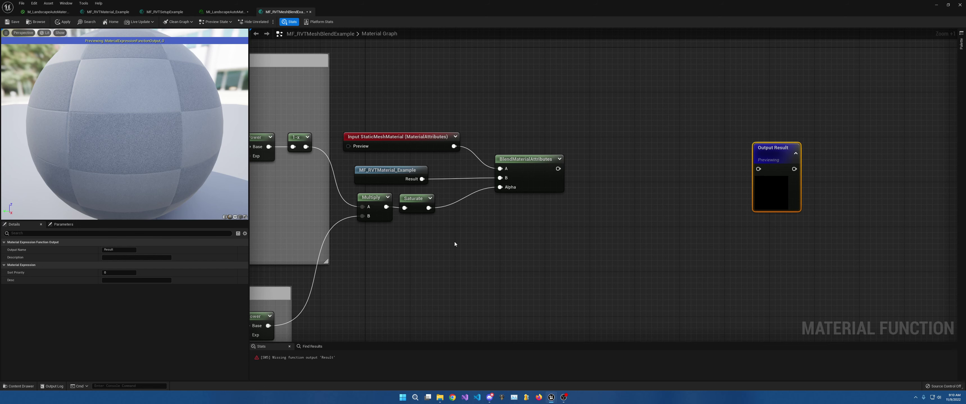
pyautogui.moveTo(525, 121); pyautogui.dragTo(467, 115, button='right')
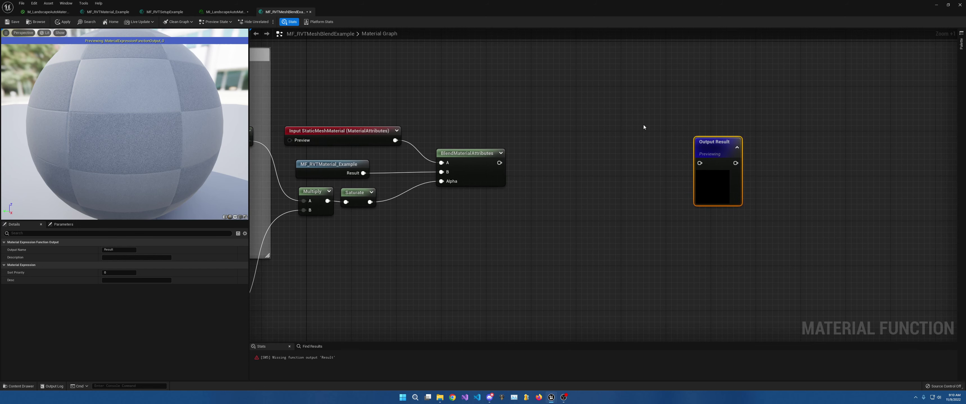
pyautogui.moveTo(710, 143); pyautogui.dragTo(771, 143)
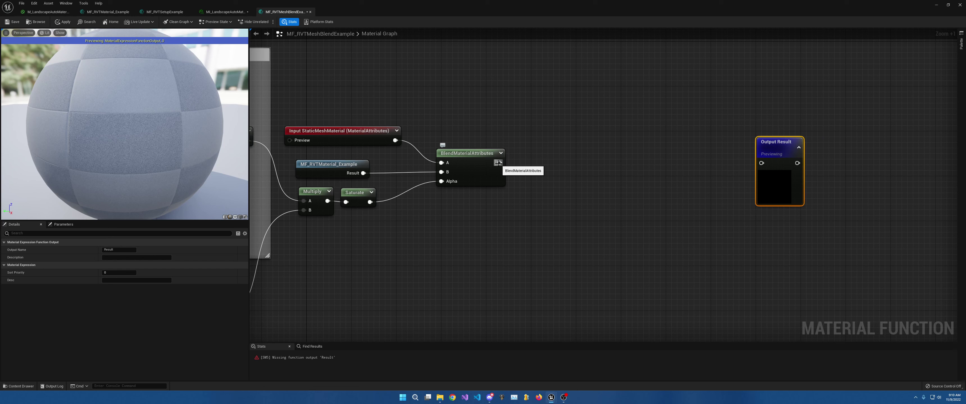
# Add a StaticSwitchParameter after BlendMaterialAttributes and name it "RVT: Use RVT Material Only?".
pyautogui.moveTo(498, 162); pyautogui.dragTo(521, 165)
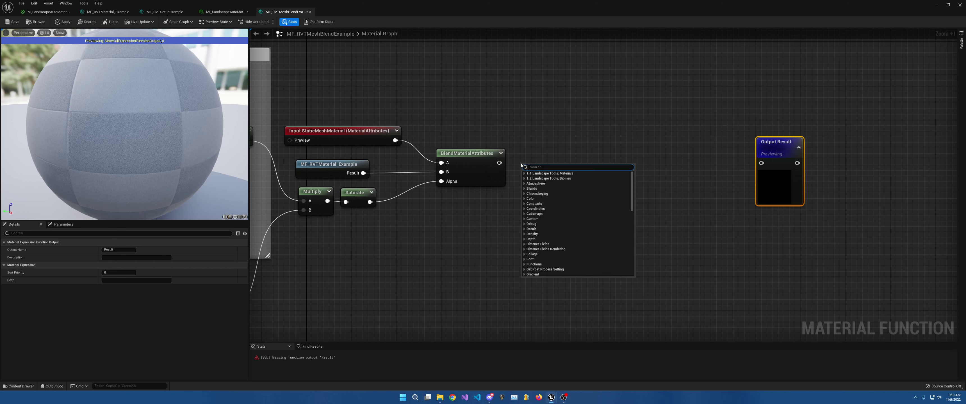
pyautogui.write('staticsw')
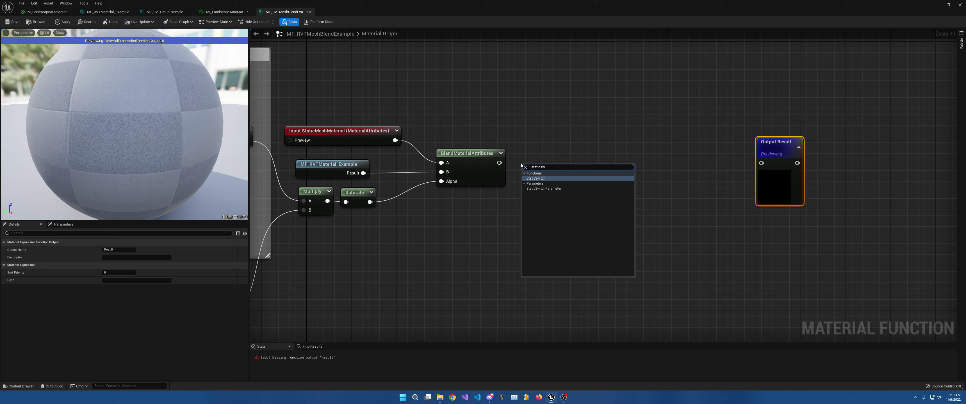
pyautogui.press('Down')
pyautogui.press('Return')
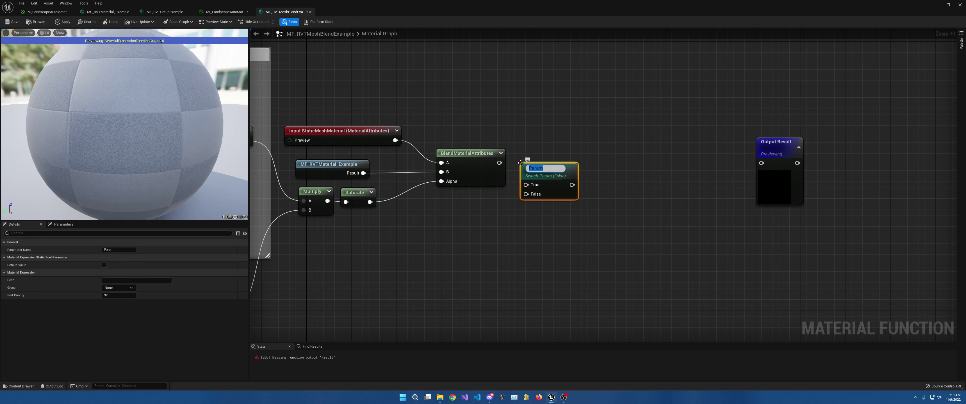
pyautogui.write('RVT: Use RVT Material O')
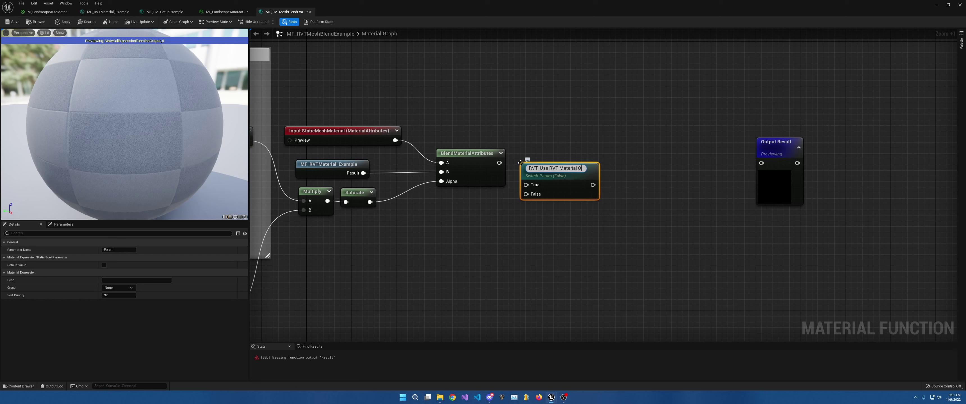
pyautogui.write('nly?')
pyautogui.press('Return')
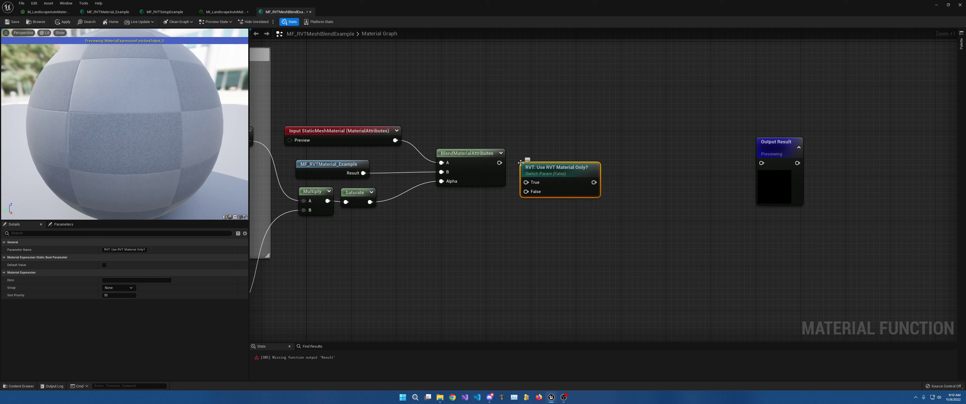
# Wire MF_RVTMaterial_Example to the switch's True and BlendMaterialAttributes to False, routing the True wire beneath the blend node with two reroute nodes.
pyautogui.moveTo(522, 183); pyautogui.dragTo(363, 174)
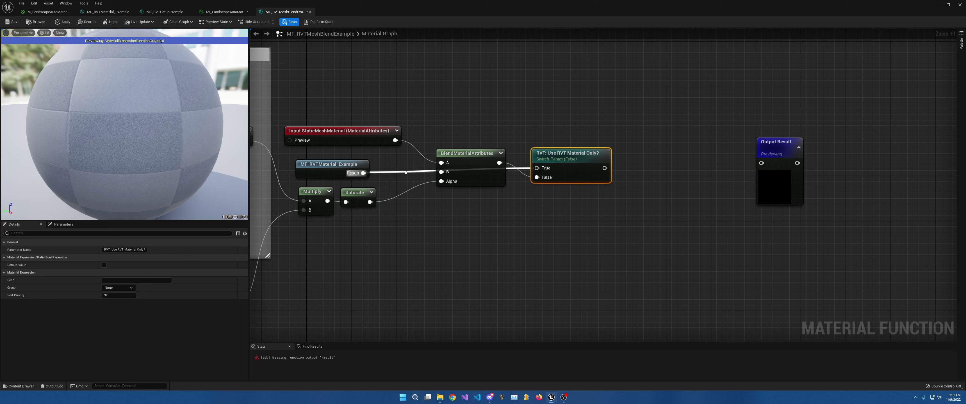
pyautogui.click(525, 171)
pyautogui.doubleClick(521, 167)
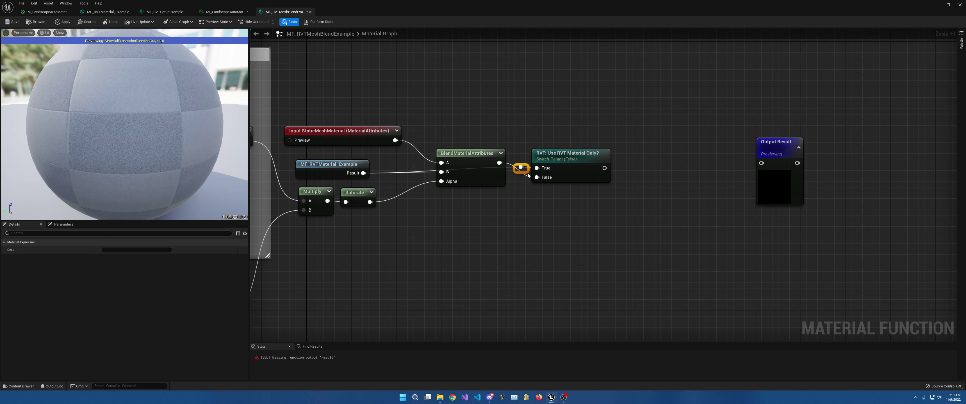
pyautogui.moveTo(524, 174); pyautogui.dragTo(451, 198)
pyautogui.click(478, 192)
pyautogui.doubleClick(477, 191)
pyautogui.moveTo(622, 175); pyautogui.dragTo(533, 183, button='right')
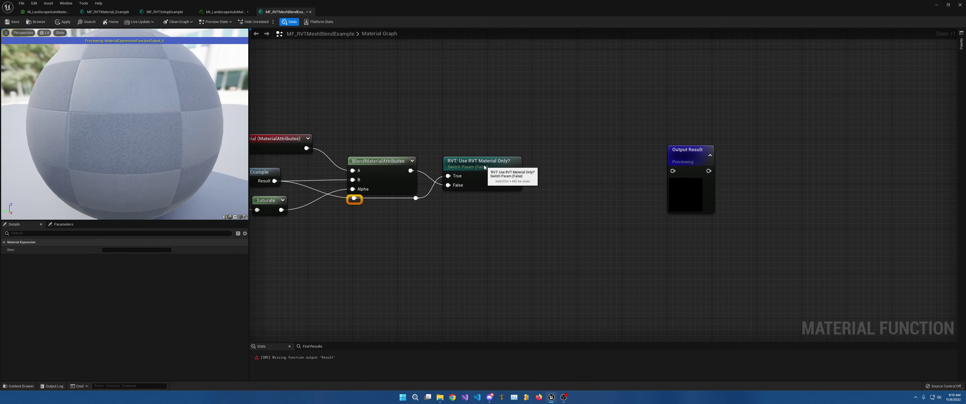
# Duplicate the "RVT: Use RVT Material Only?" switch and rename the copy "RVT: Enable RVT Blending?".
pyautogui.click(482, 162)
pyautogui.hotkey('ctrl', 'd')
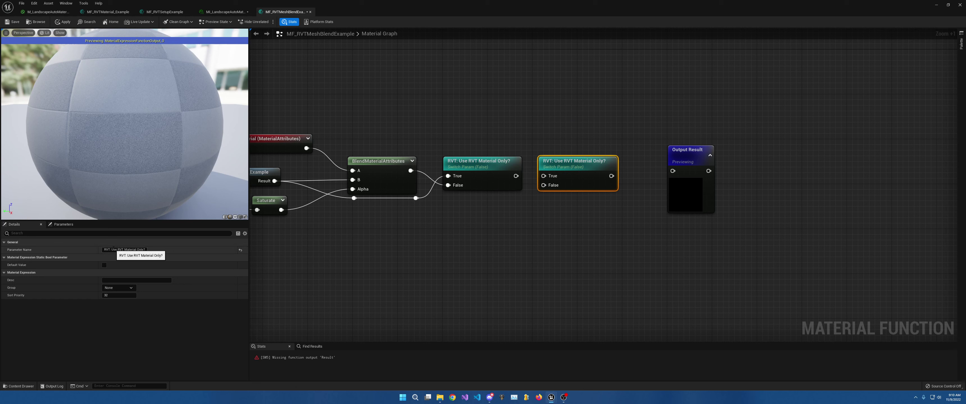
pyautogui.click(112, 250)
pyautogui.moveTo(111, 250); pyautogui.dragTo(169, 250)
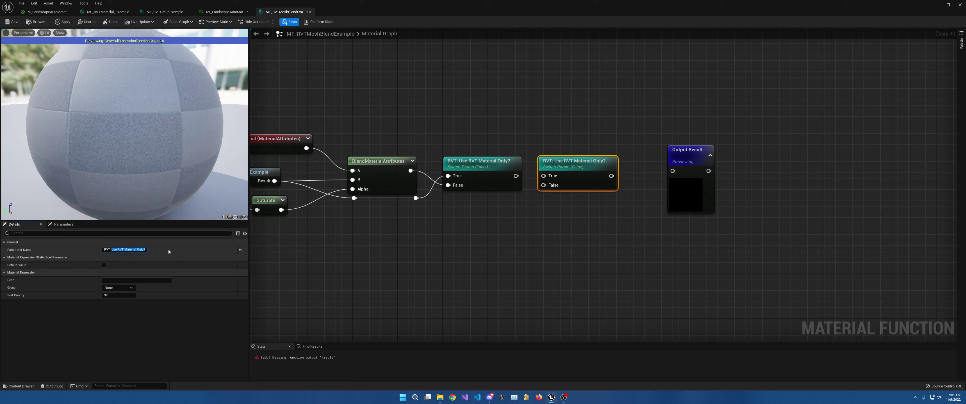
pyautogui.write('Enable RVT Blending?')
pyautogui.press('Return')
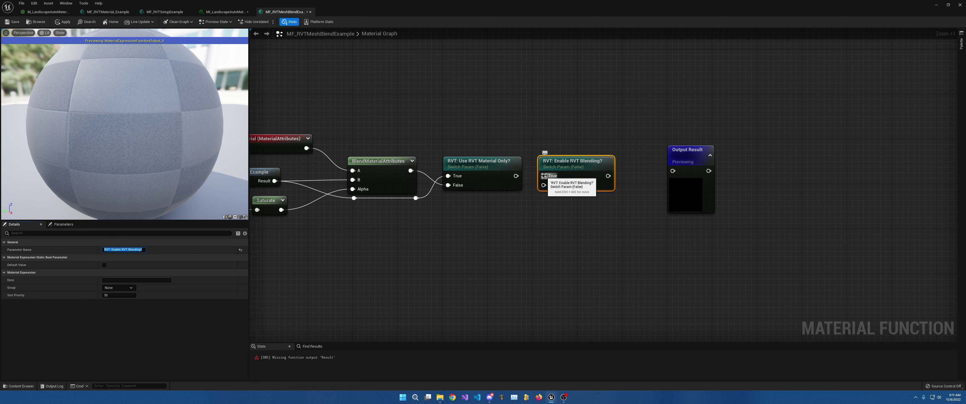
# Wire the first switch to "RVT: Enable RVT Blending?" True, StaticMeshMaterial to False through a raised reroute node, and the output to Output Result.
pyautogui.moveTo(541, 175); pyautogui.dragTo(309, 148)
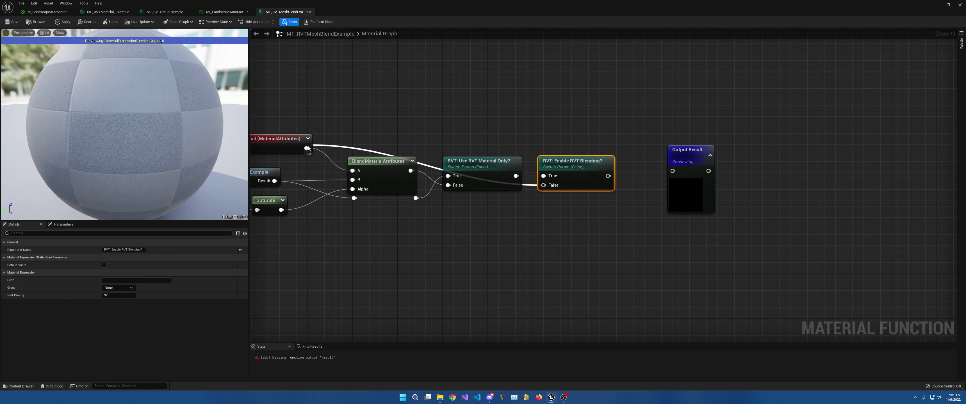
pyautogui.doubleClick(368, 150)
pyautogui.moveTo(368, 151); pyautogui.dragTo(522, 148)
pyautogui.moveTo(608, 176); pyautogui.dragTo(672, 172)
pyautogui.click(680, 173)
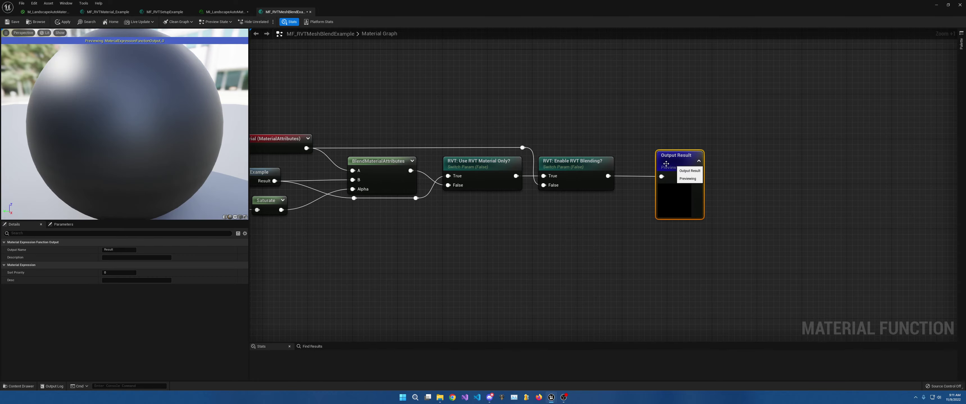
# Apply the MF_RVTMeshBlendExample changes and move the material editor window aside to uncover the level and content browser.
pyautogui.scroll(-4, 521, 162)
pyautogui.moveTo(521, 162); pyautogui.dragTo(670, 212, button='right')
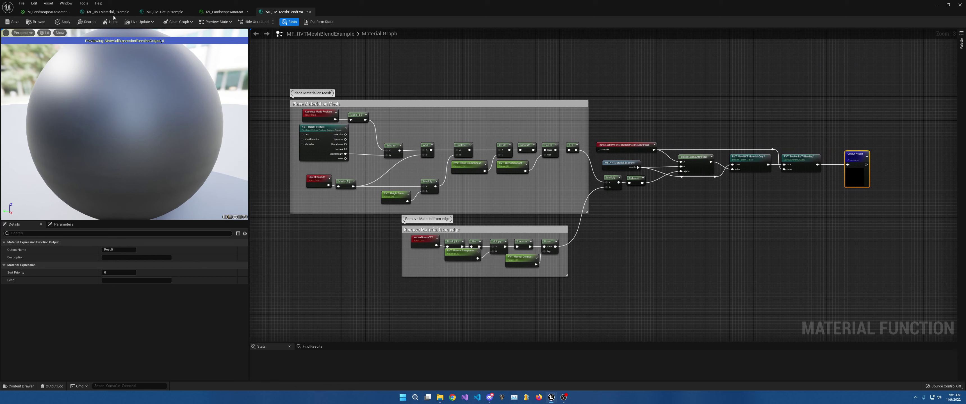
pyautogui.click(63, 21)
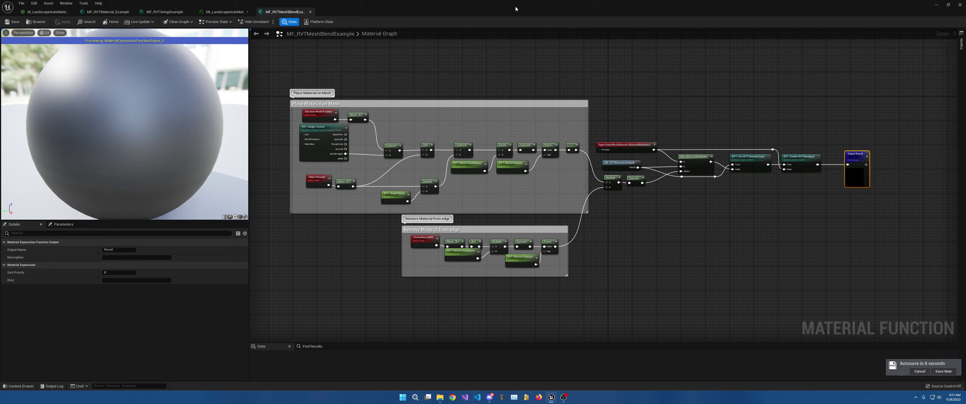
pyautogui.moveTo(516, 8); pyautogui.dragTo(747, 230)
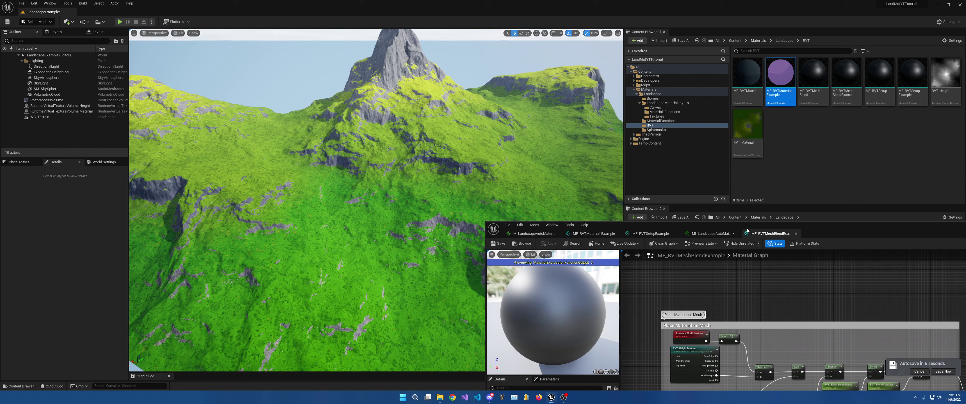